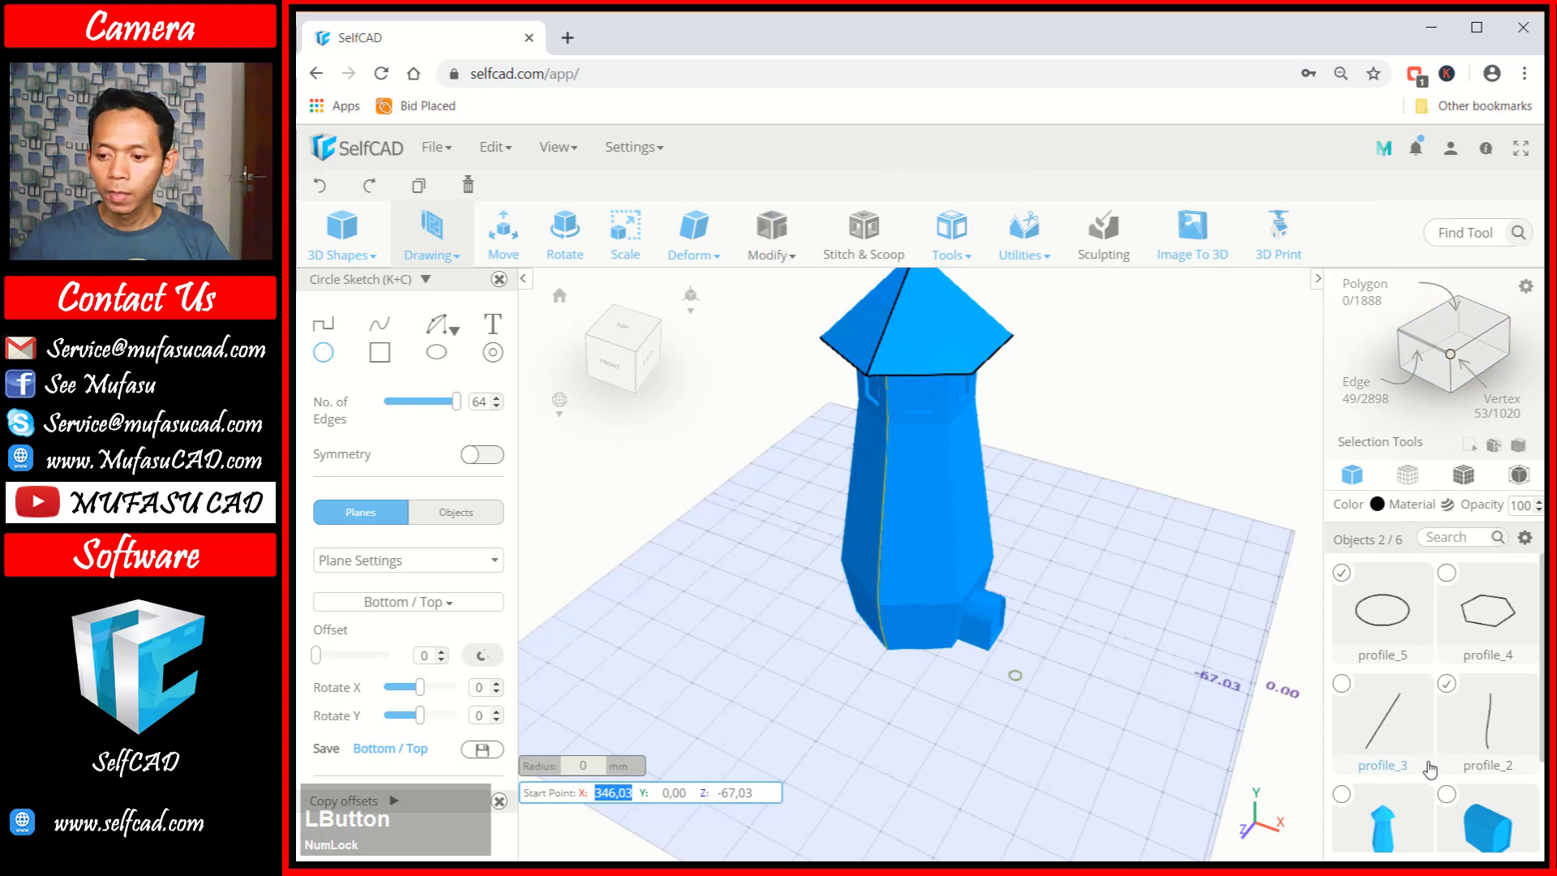
pyautogui.moveTo(955, 243)
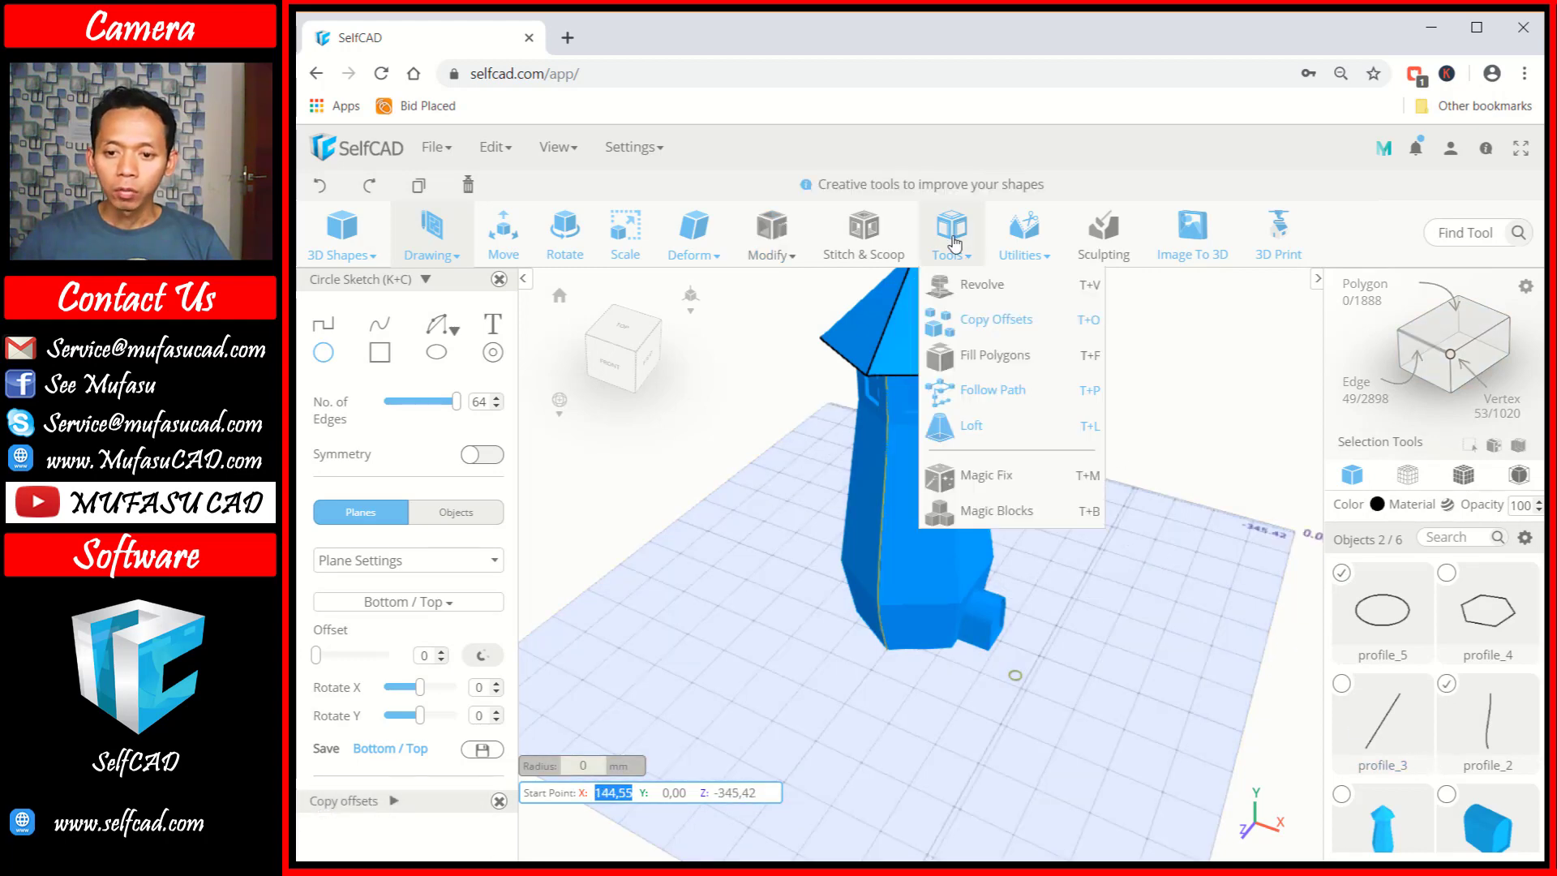
pyautogui.click(1007, 396)
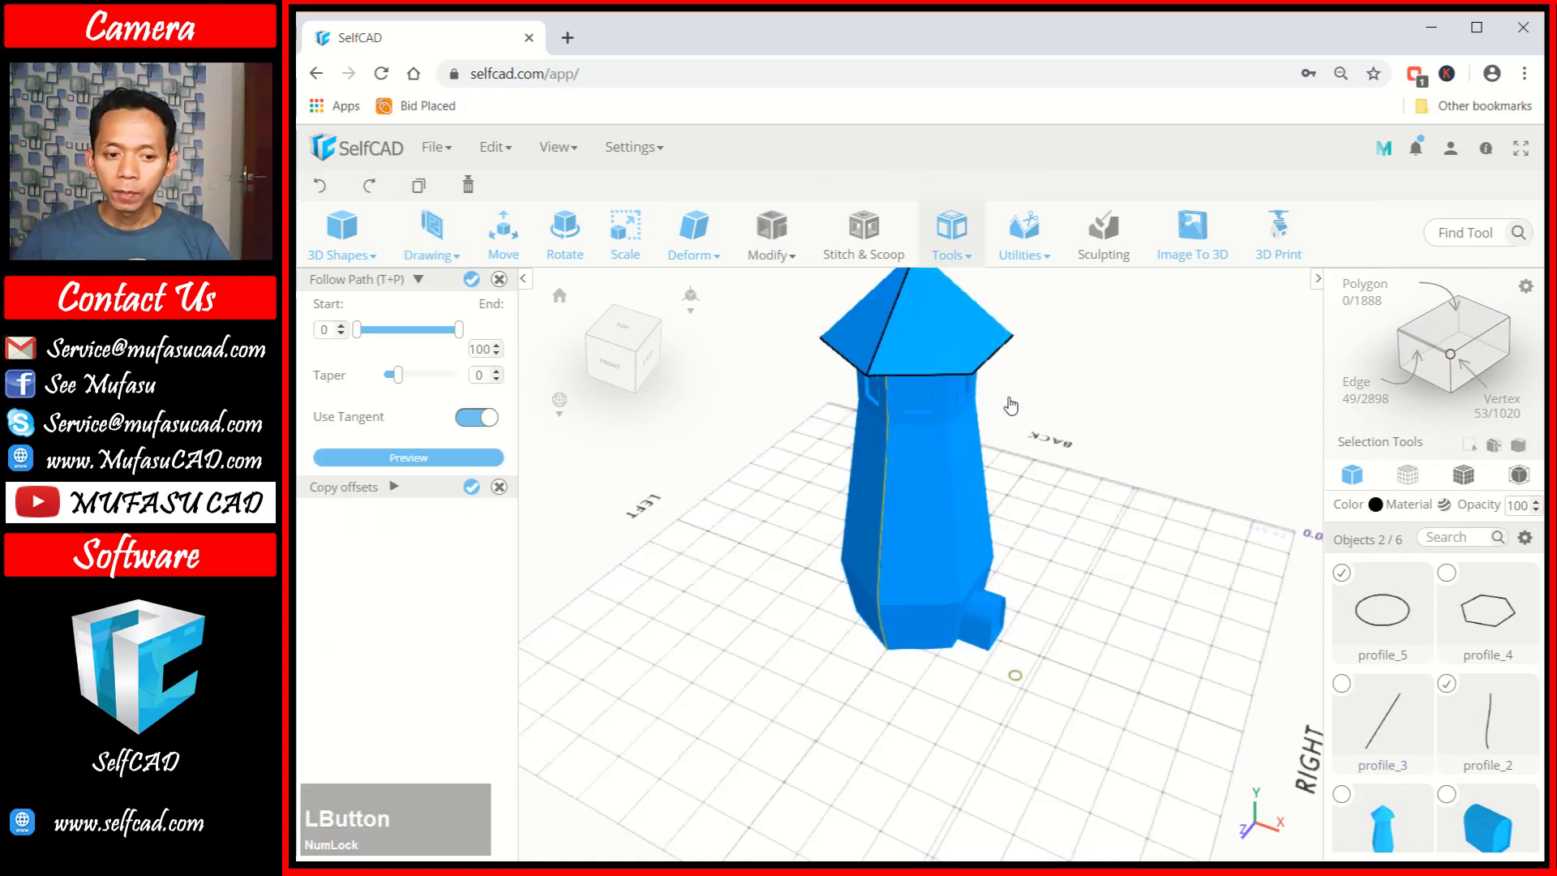
pyautogui.click(408, 457)
pyautogui.moveTo(955, 528); pyautogui.dragTo(1079, 450)
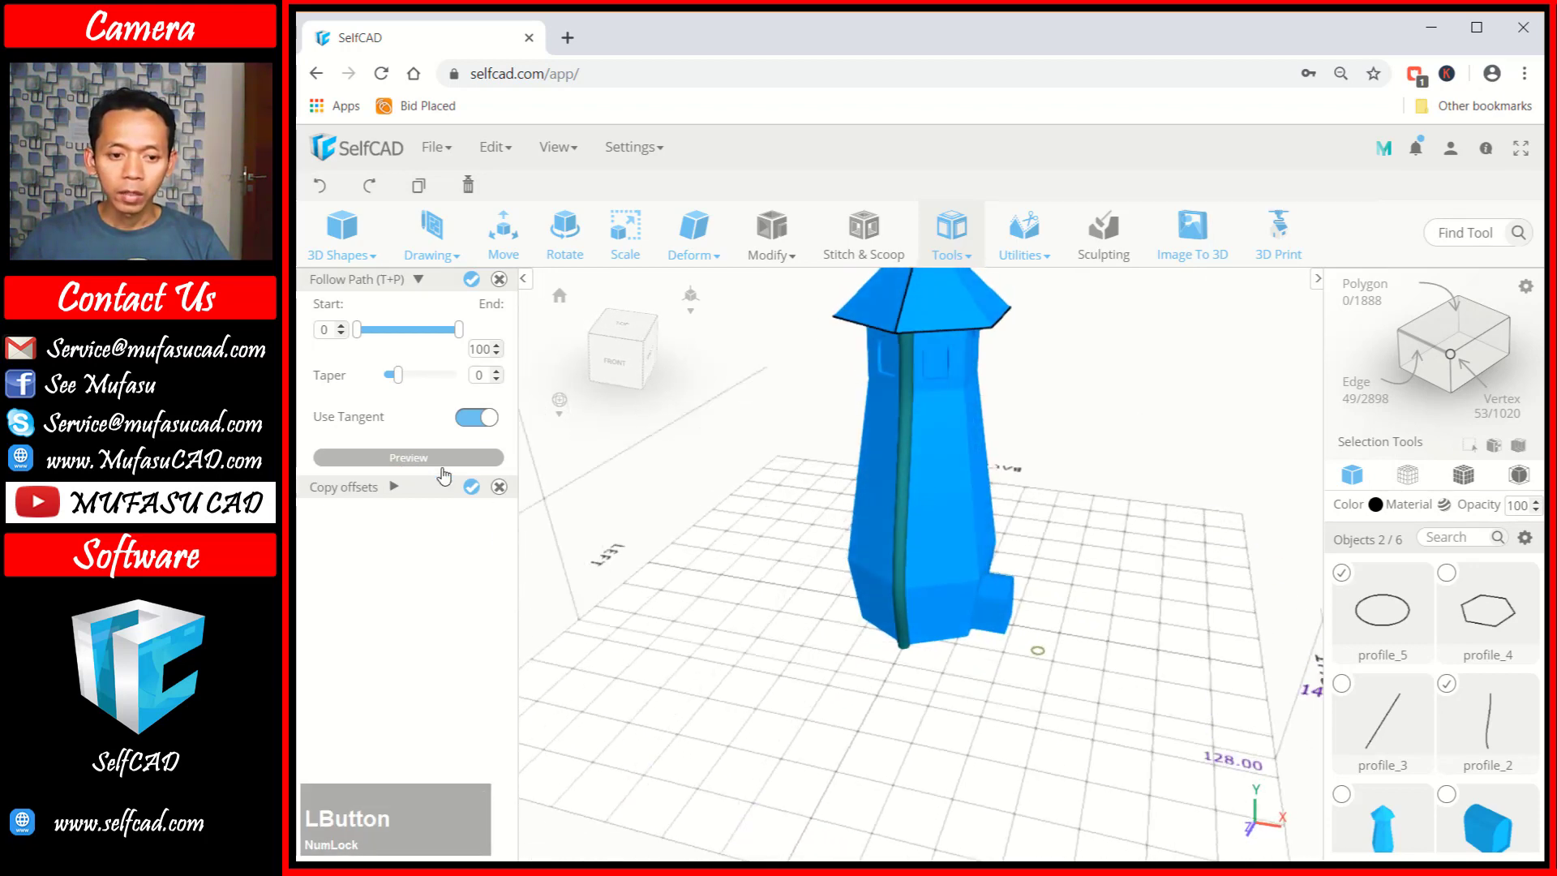
pyautogui.click(493, 283)
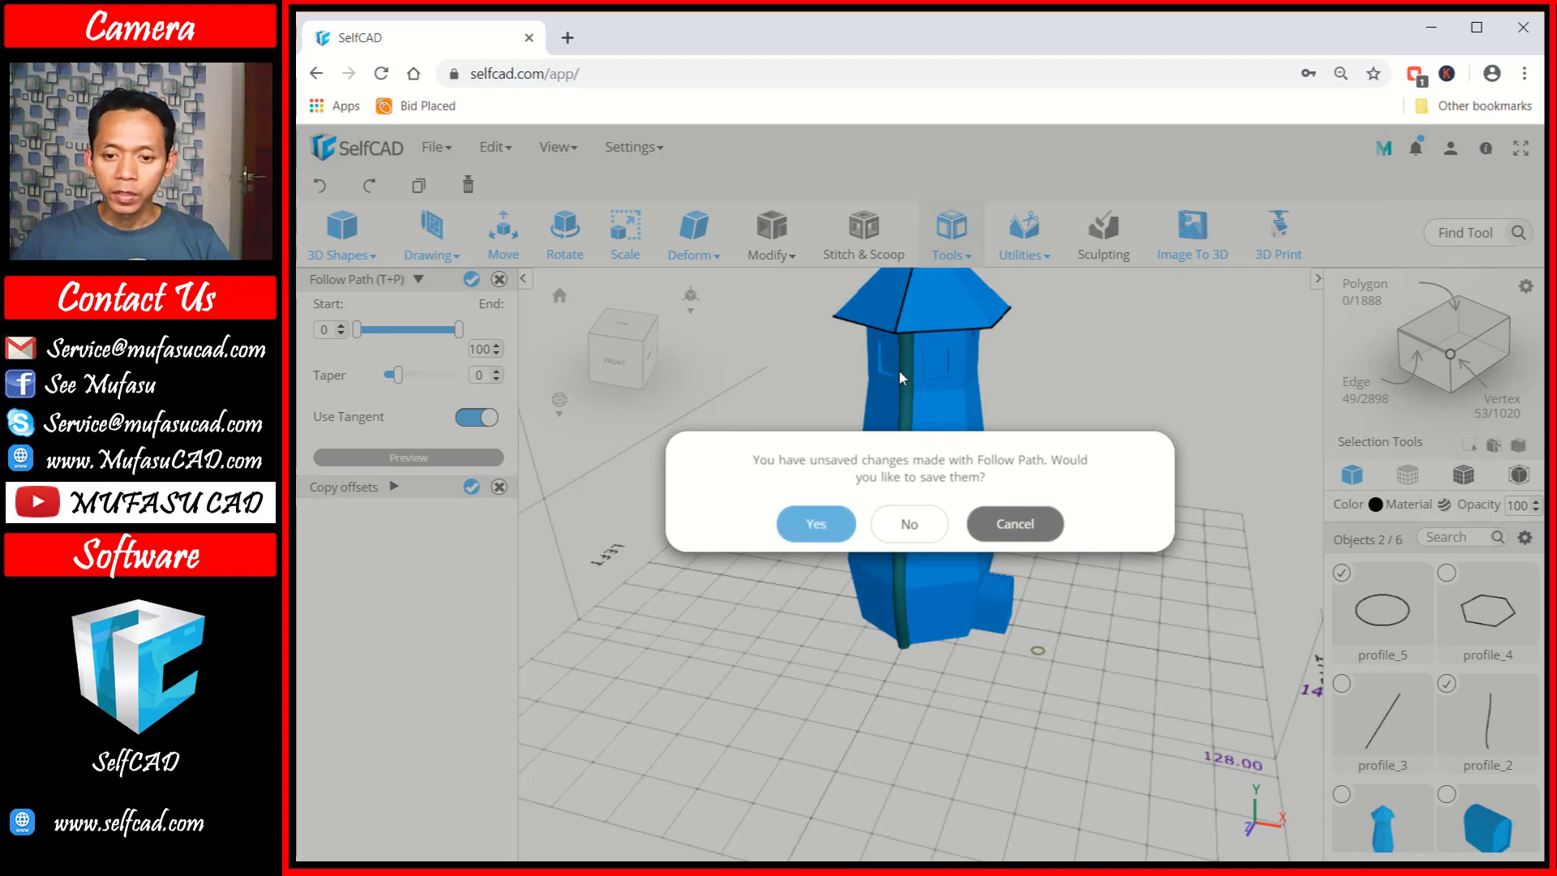
pyautogui.click(910, 529)
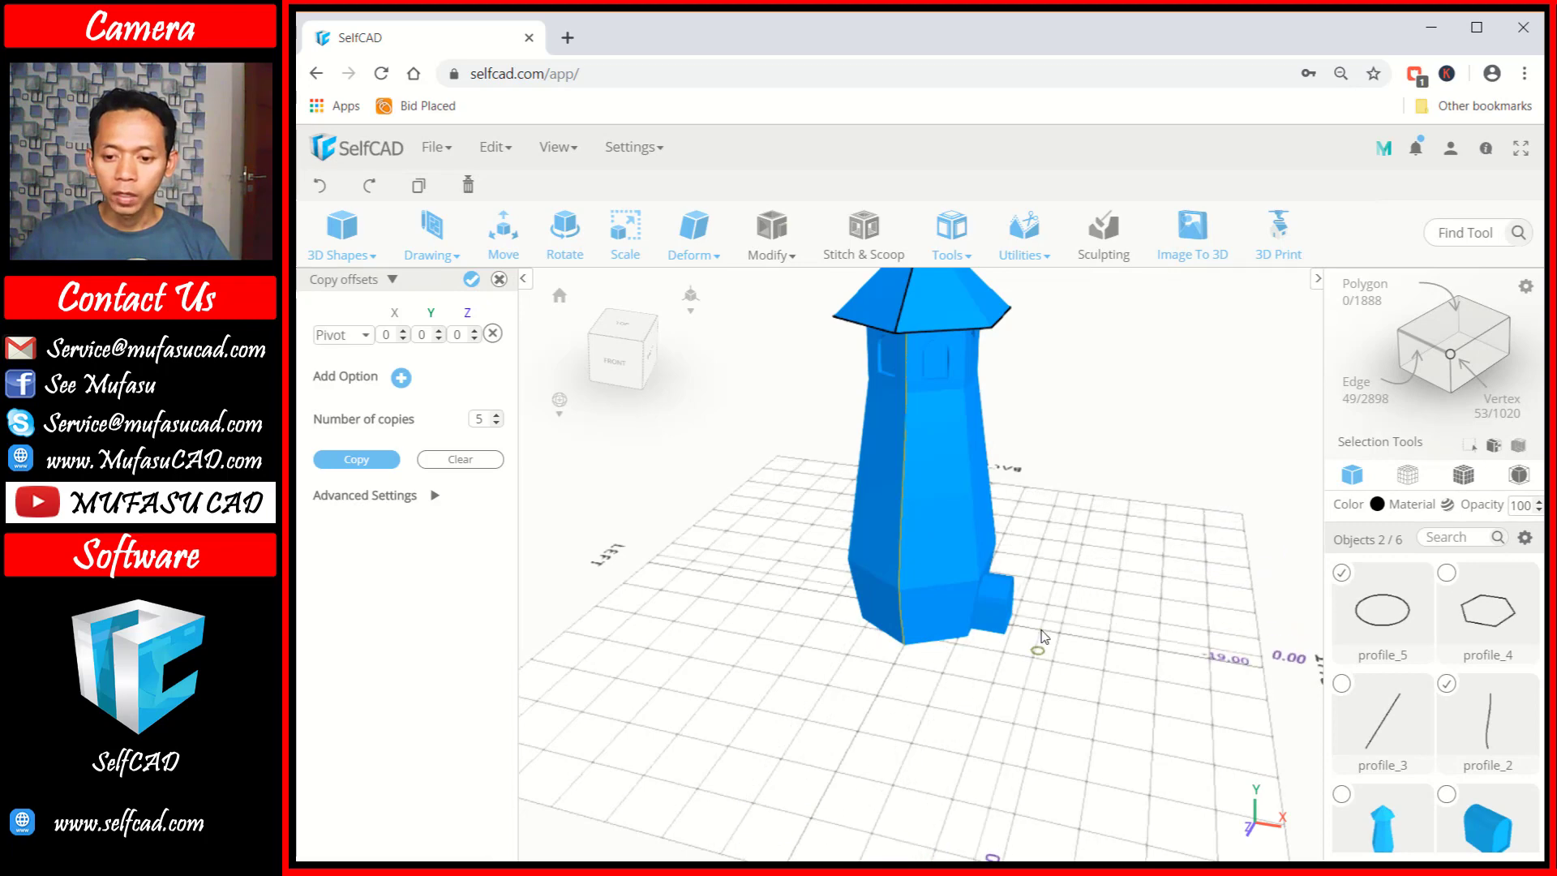
# Scale only the small circle profile beside the tower down to about 7.5 mm in X and Z.
pyautogui.scroll(5, 1043, 633)
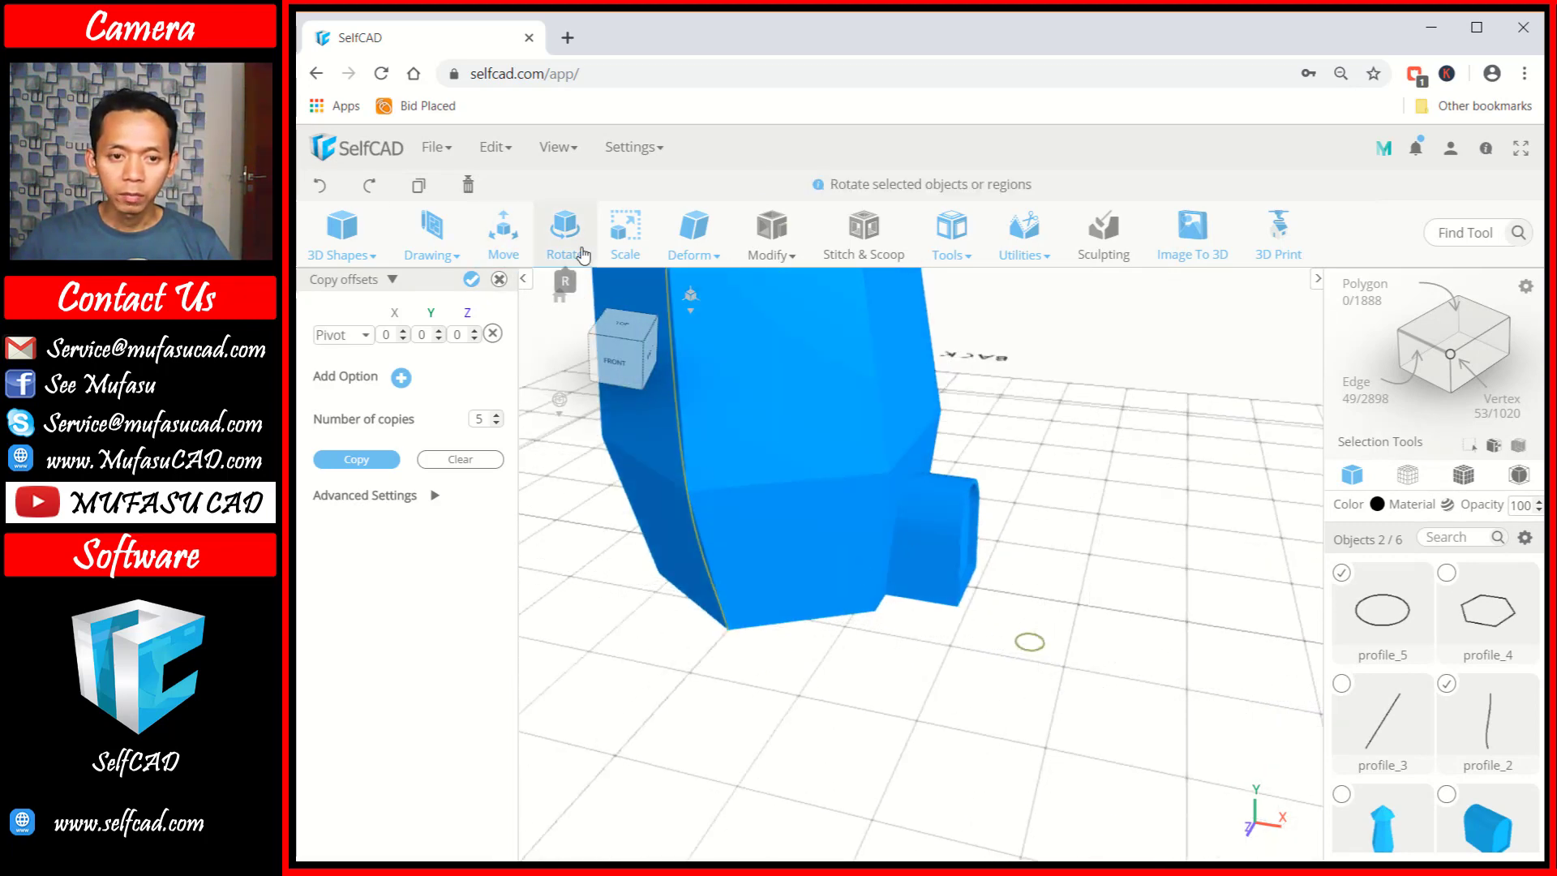
pyautogui.click(622, 233)
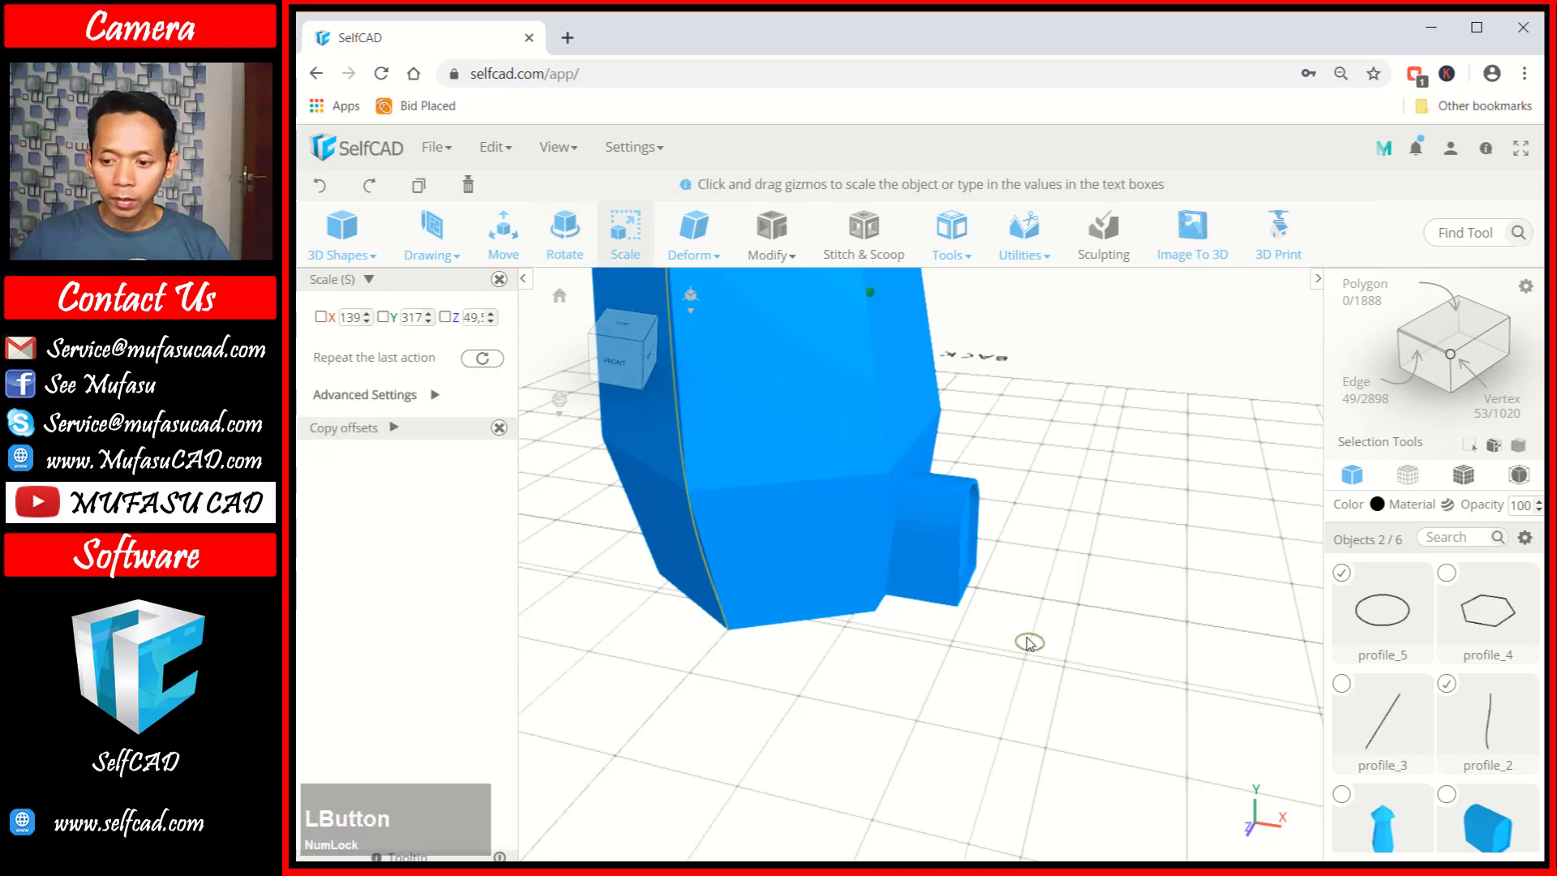
pyautogui.click(1446, 685)
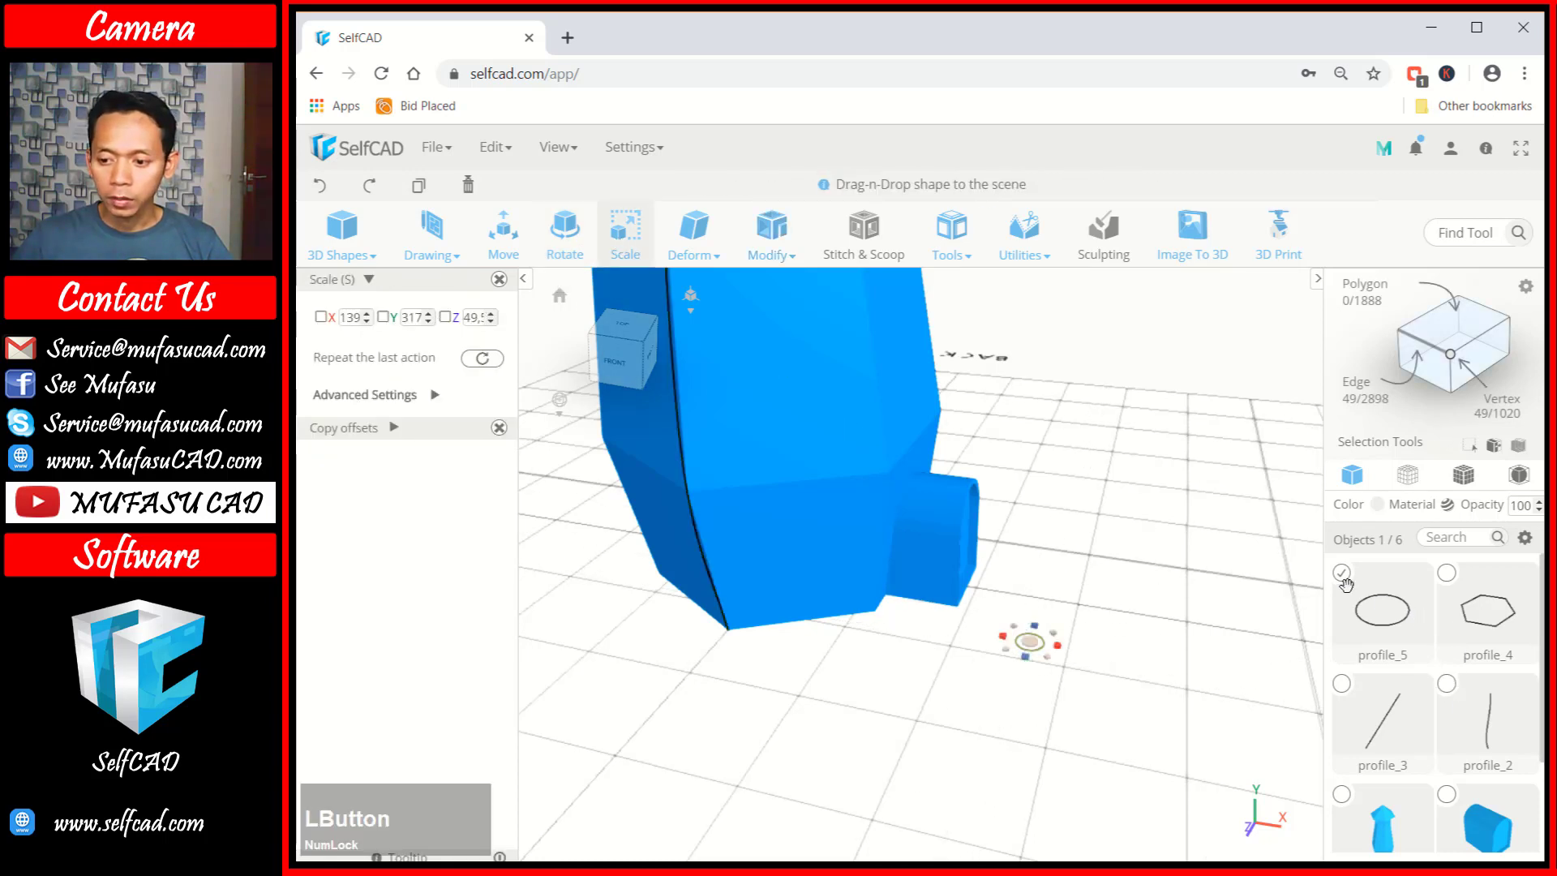
pyautogui.scroll(2, 1041, 647)
pyautogui.scroll(2, 1034, 649)
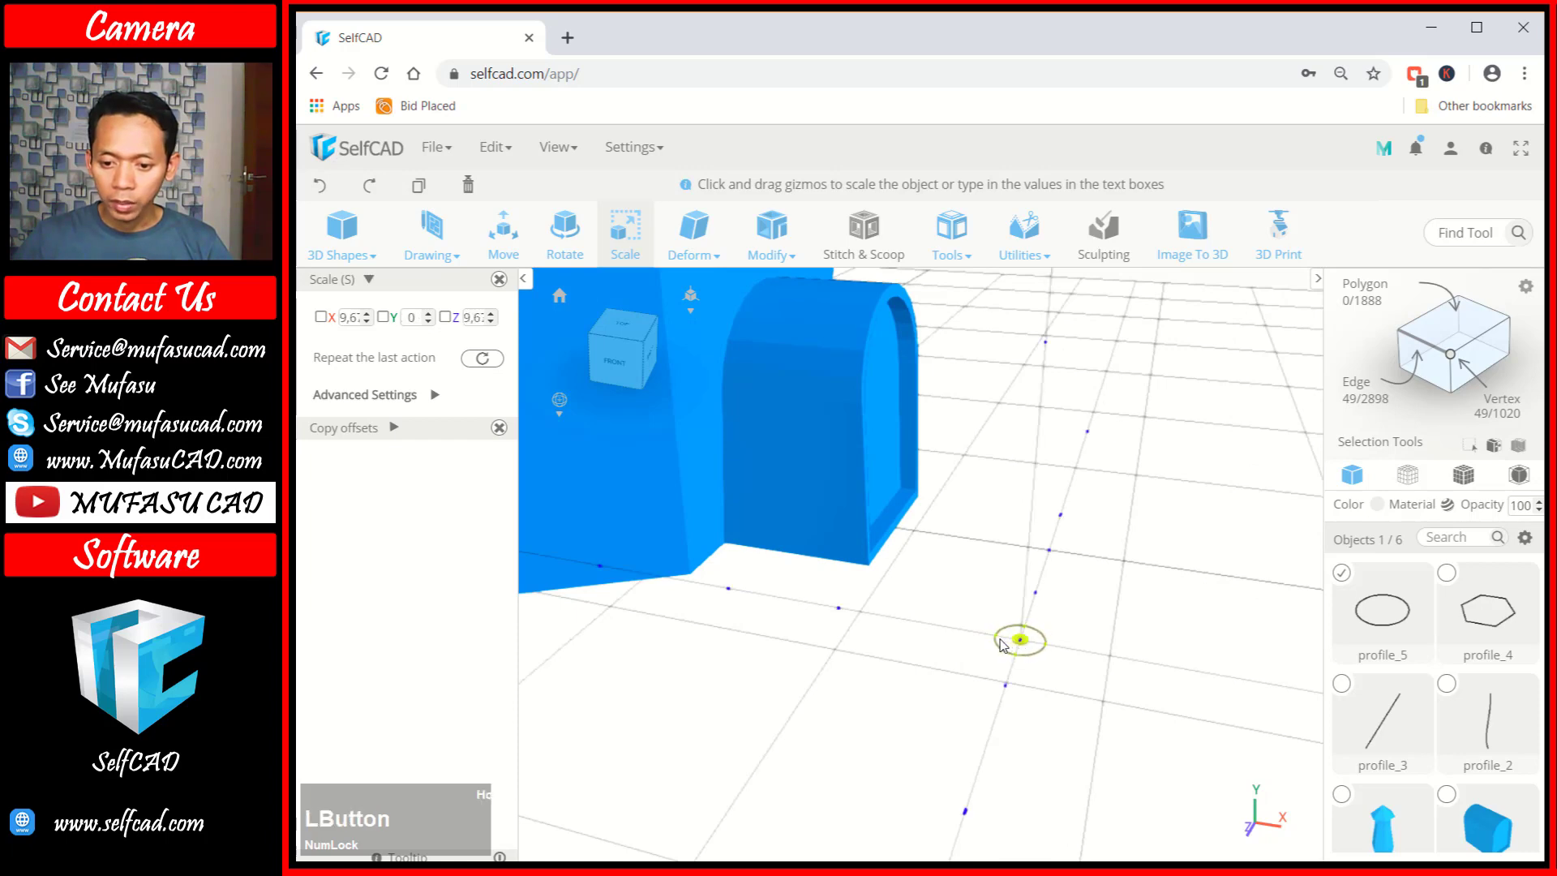
pyautogui.scroll(-5, 1054, 587)
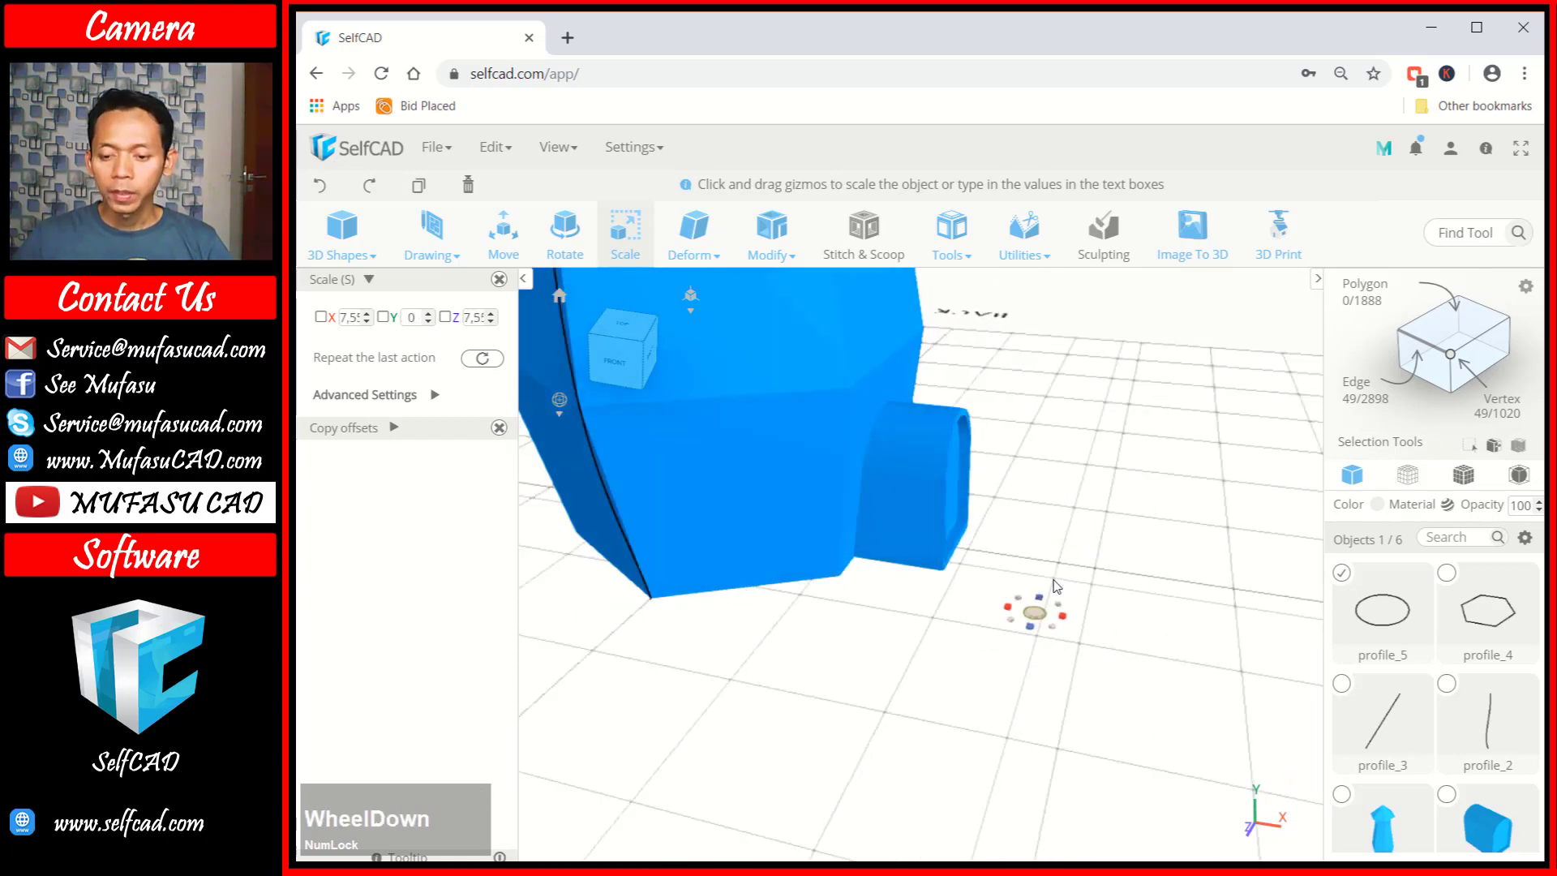
pyautogui.moveTo(1082, 427); pyautogui.dragTo(1061, 480, button='middle')
# Sweep the small circle along the vertical wall-edge curve with Follow Path and keep the resulting tube.
pyautogui.click(1446, 686)
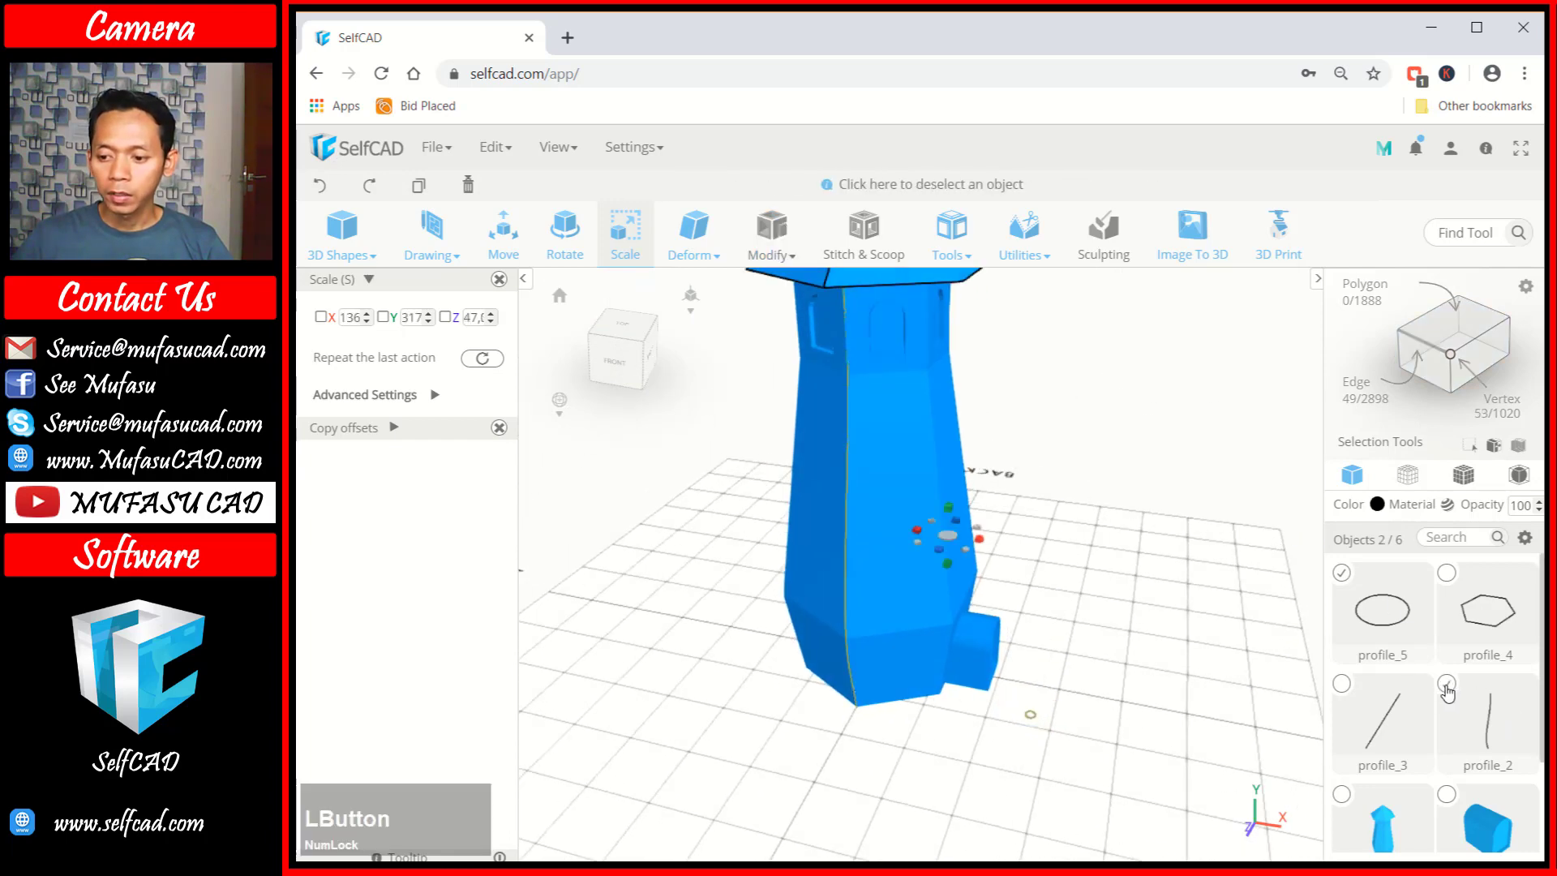
pyautogui.click(952, 235)
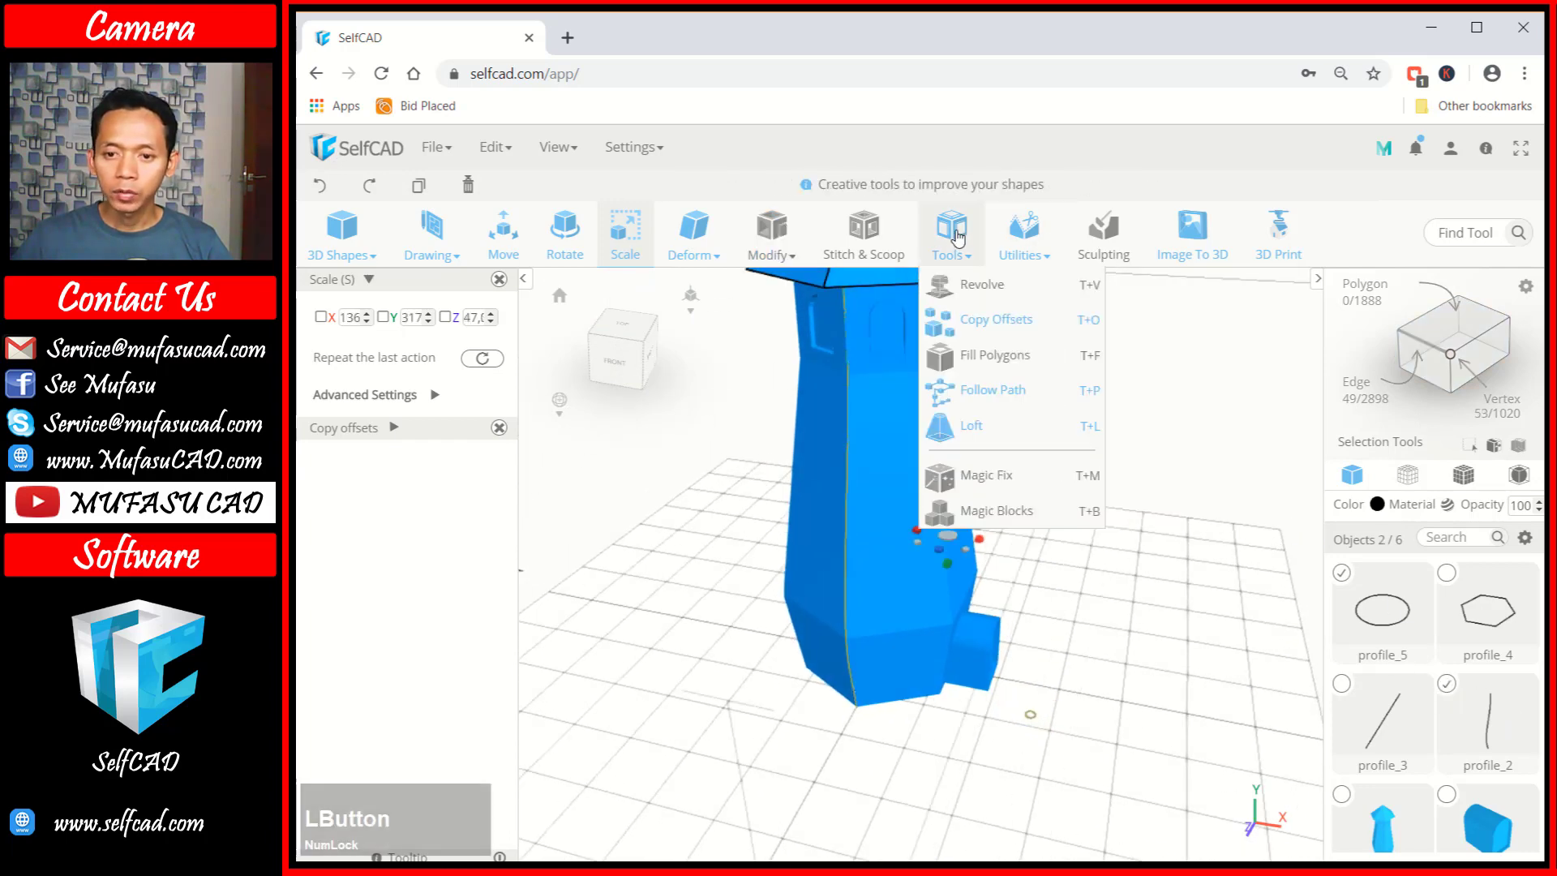
pyautogui.click(984, 392)
pyautogui.click(447, 458)
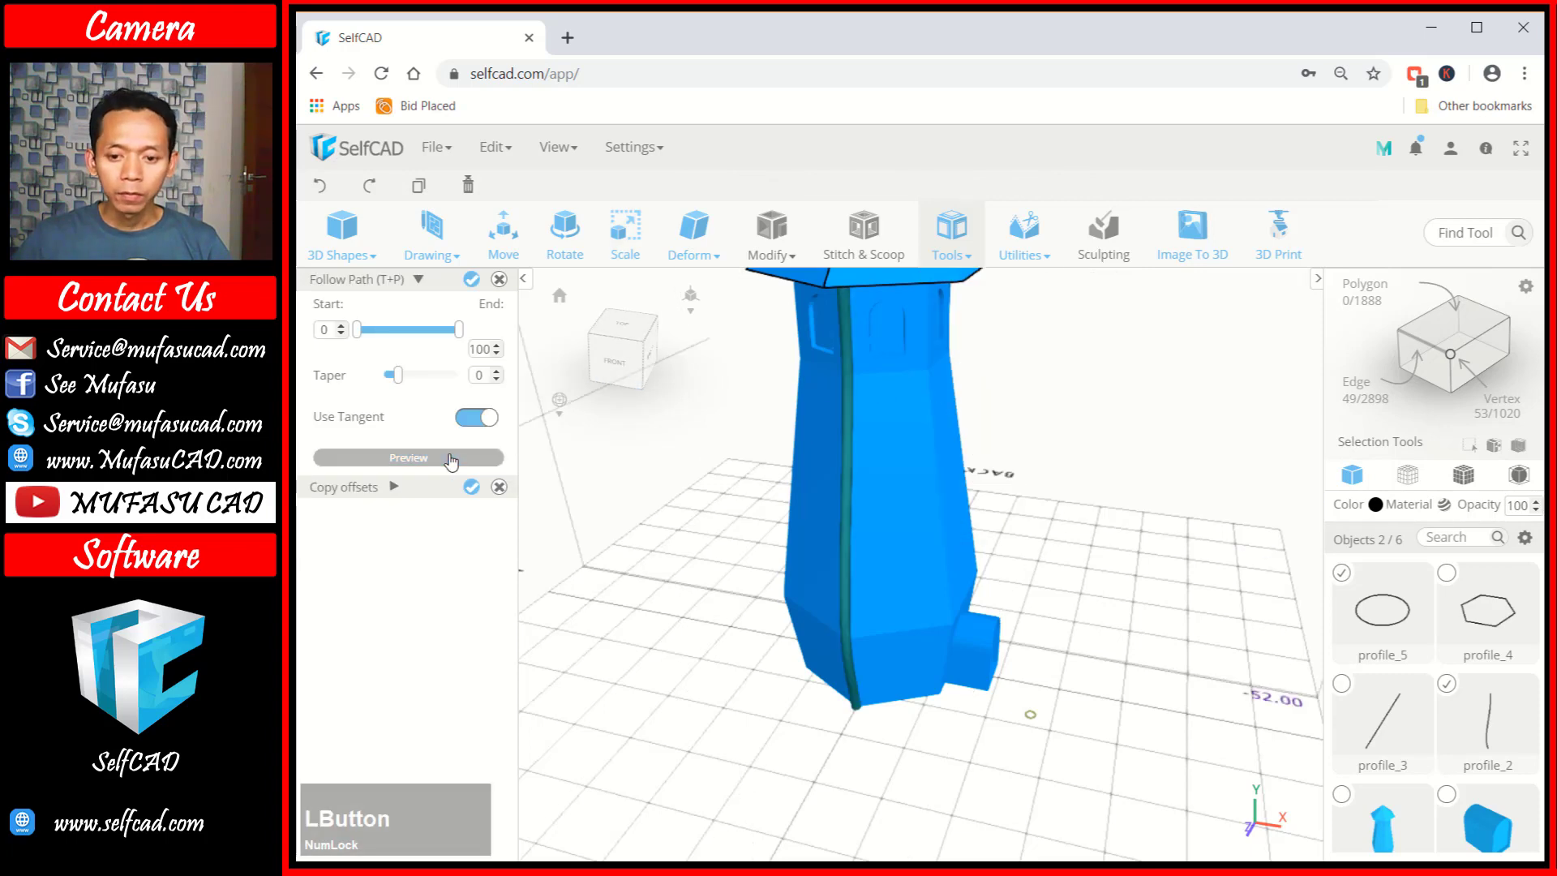
pyautogui.scroll(-3, 762, 452)
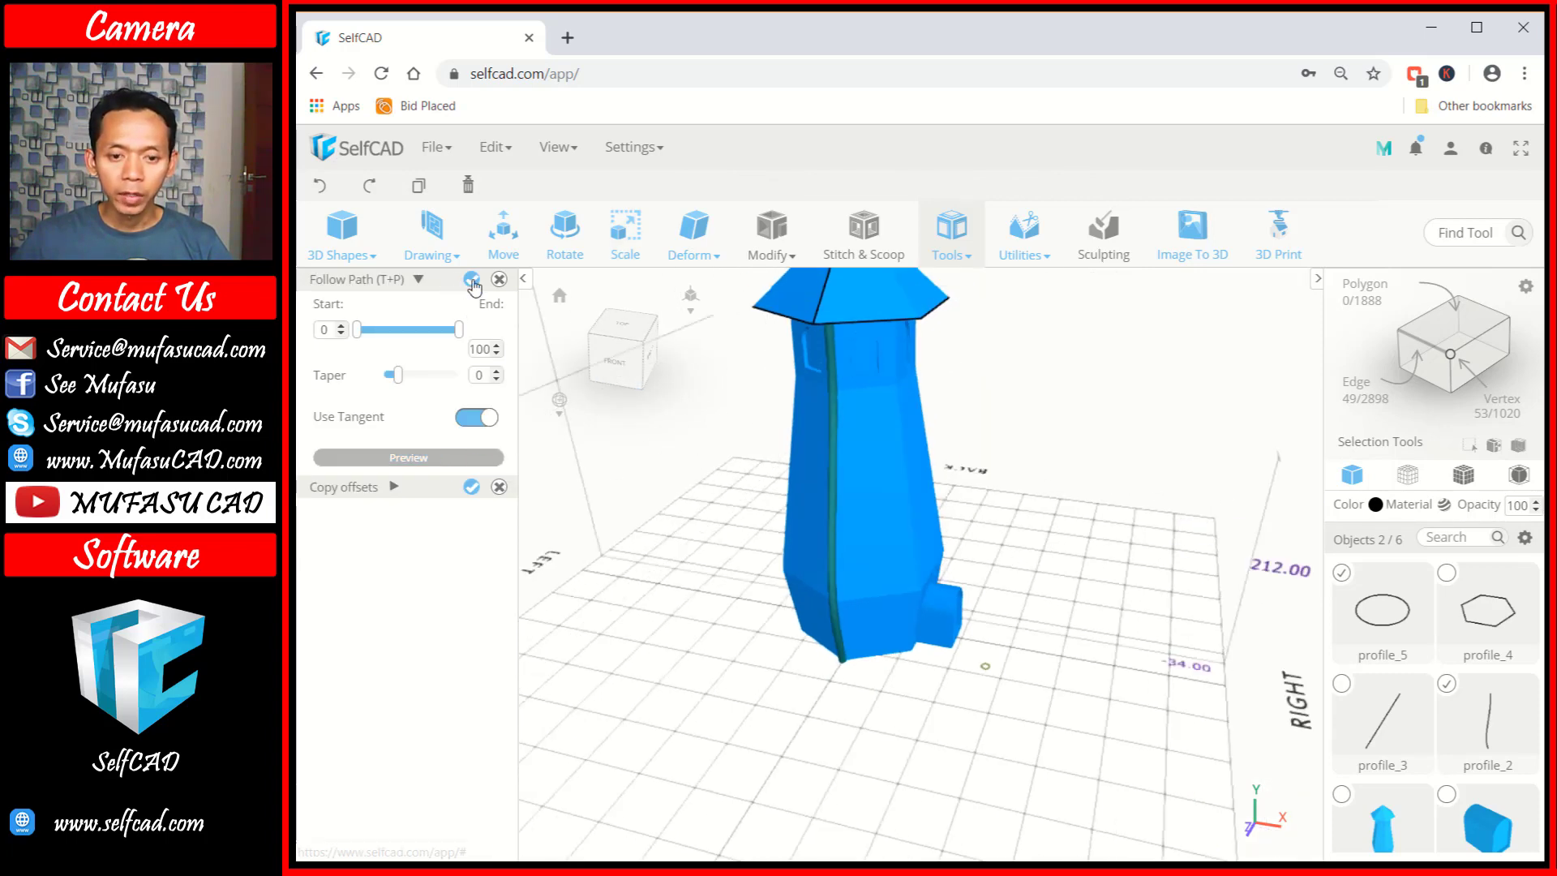
pyautogui.click(471, 280)
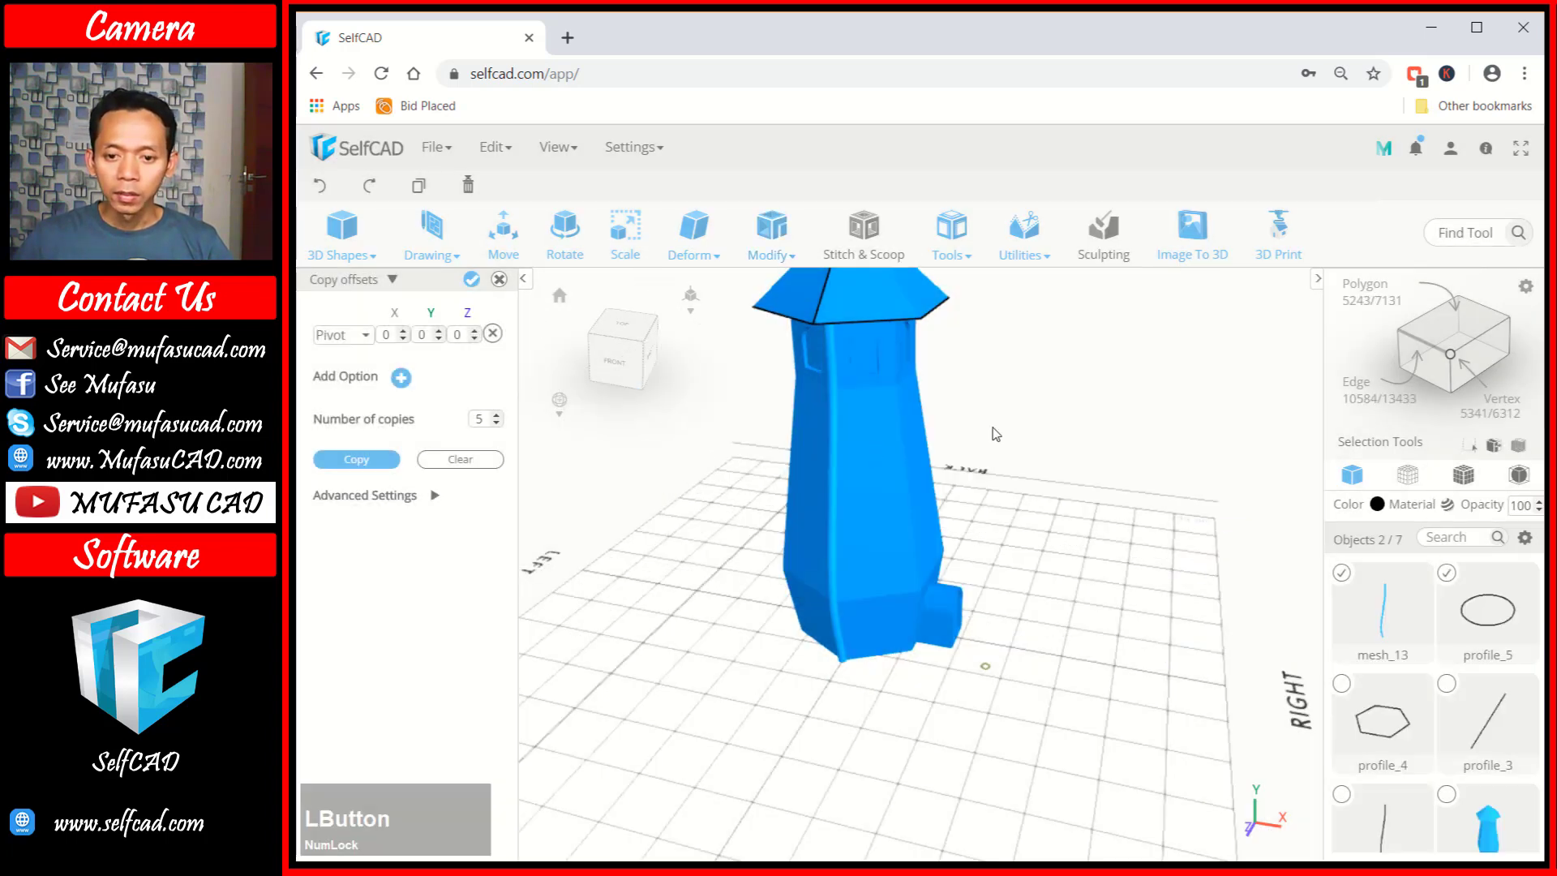
# Sweep the small circle along the hexagonal outline at the roof's base with Follow Path and keep the result.
pyautogui.moveTo(1023, 398); pyautogui.dragTo(1130, 478, button='middle')
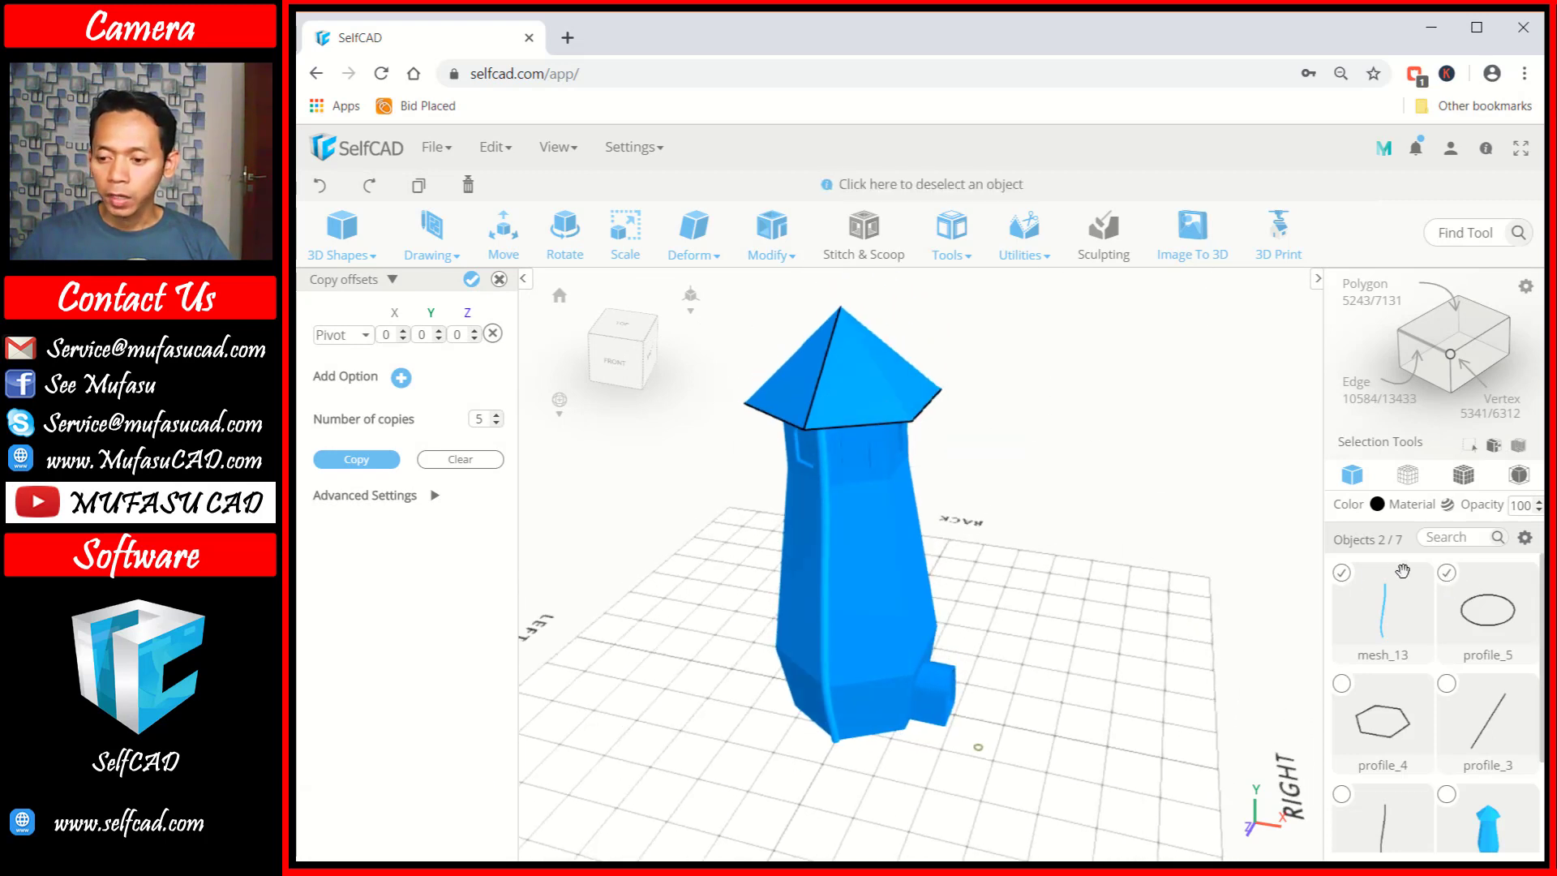
pyautogui.click(1342, 574)
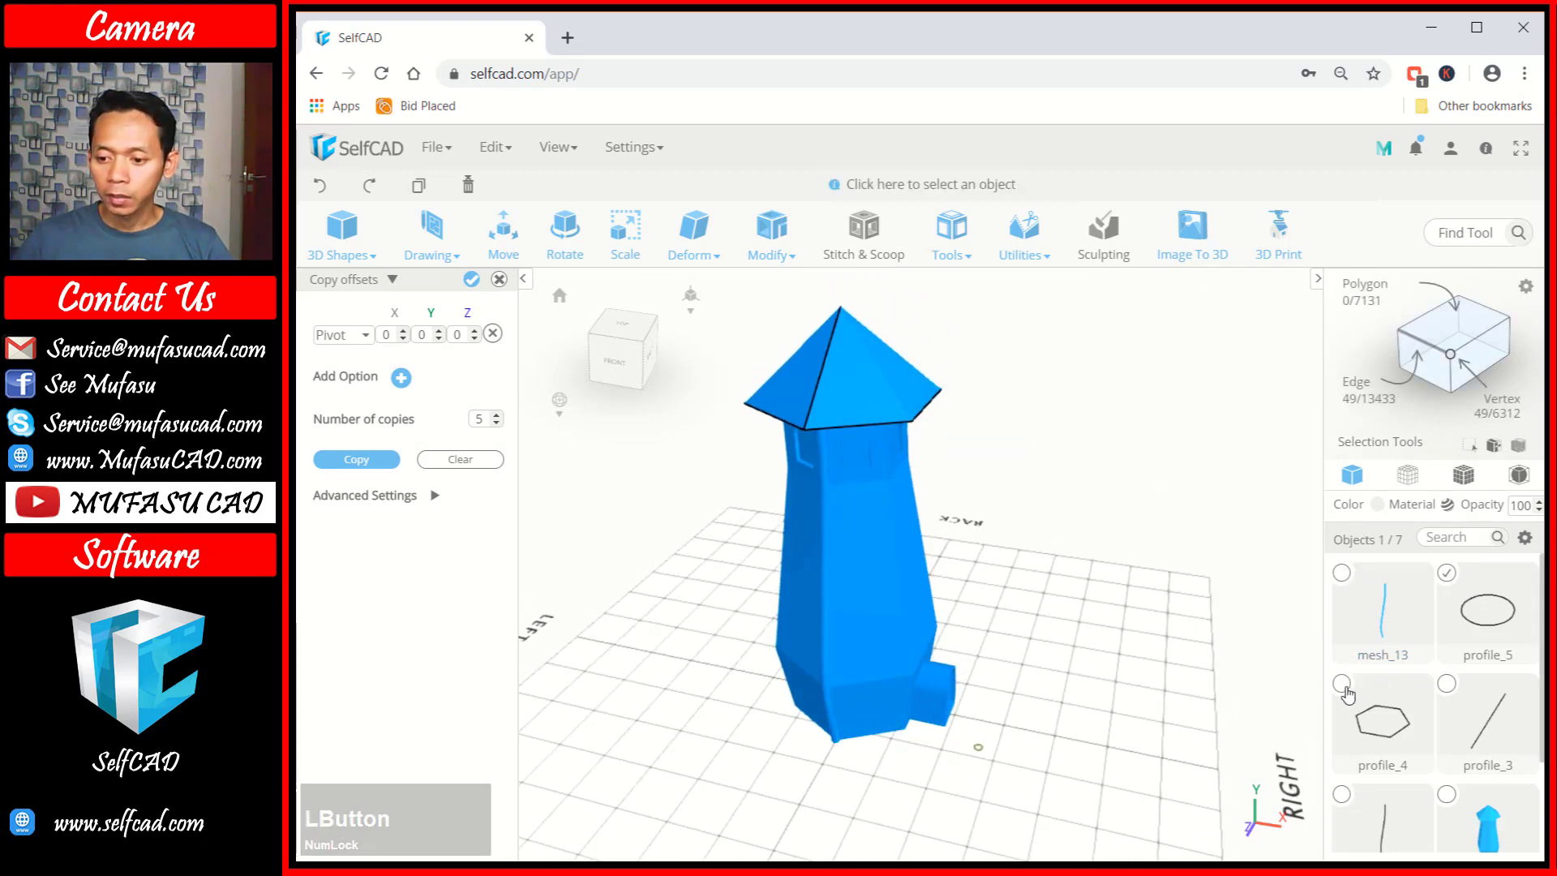
pyautogui.click(1353, 712)
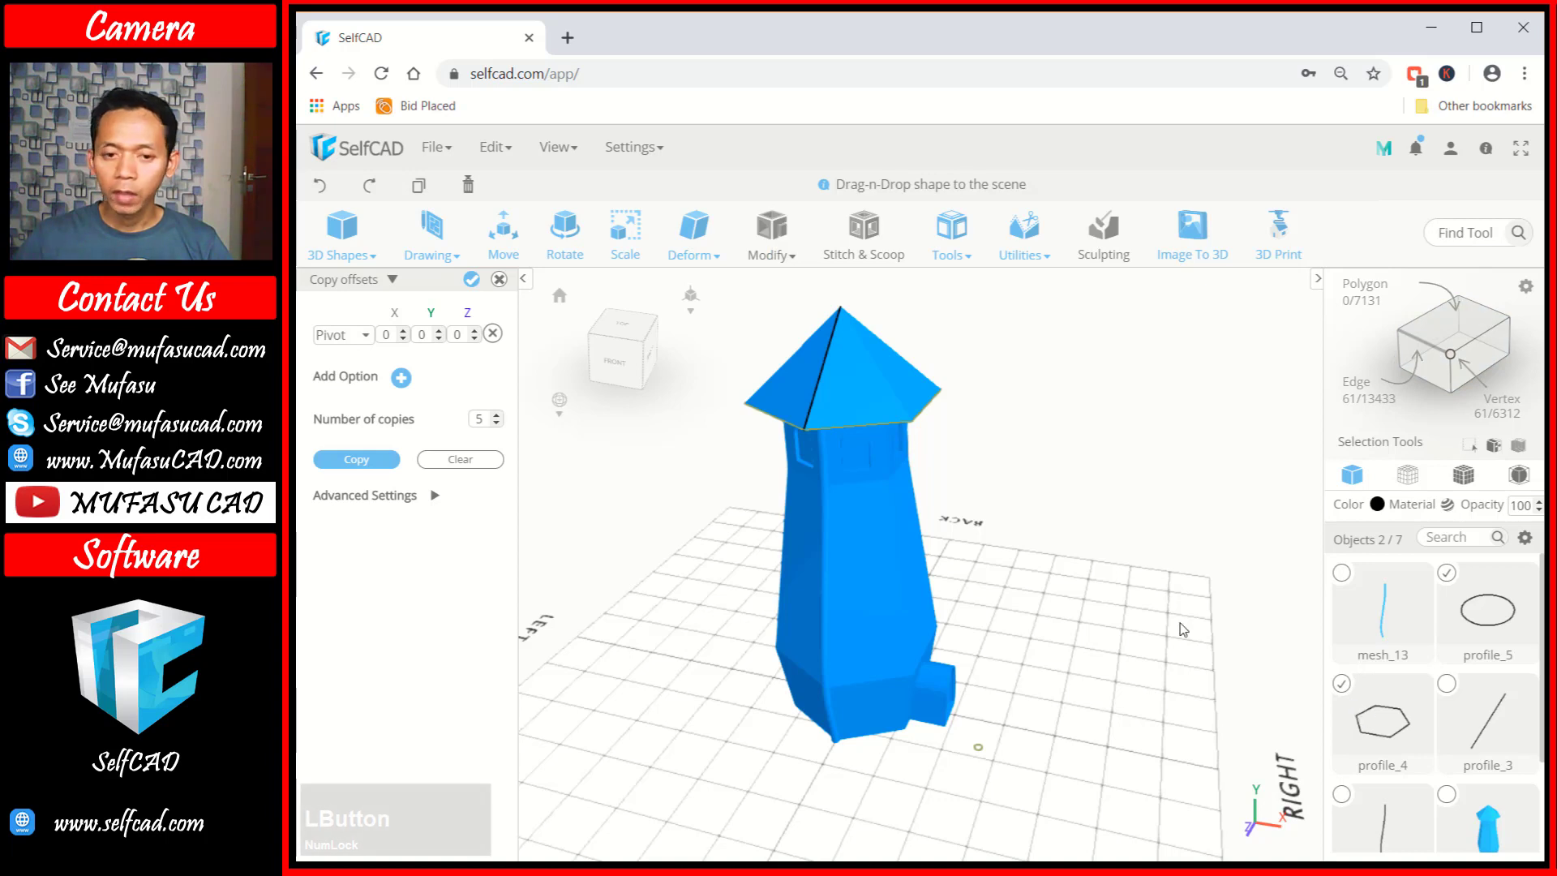
pyautogui.moveTo(952, 240)
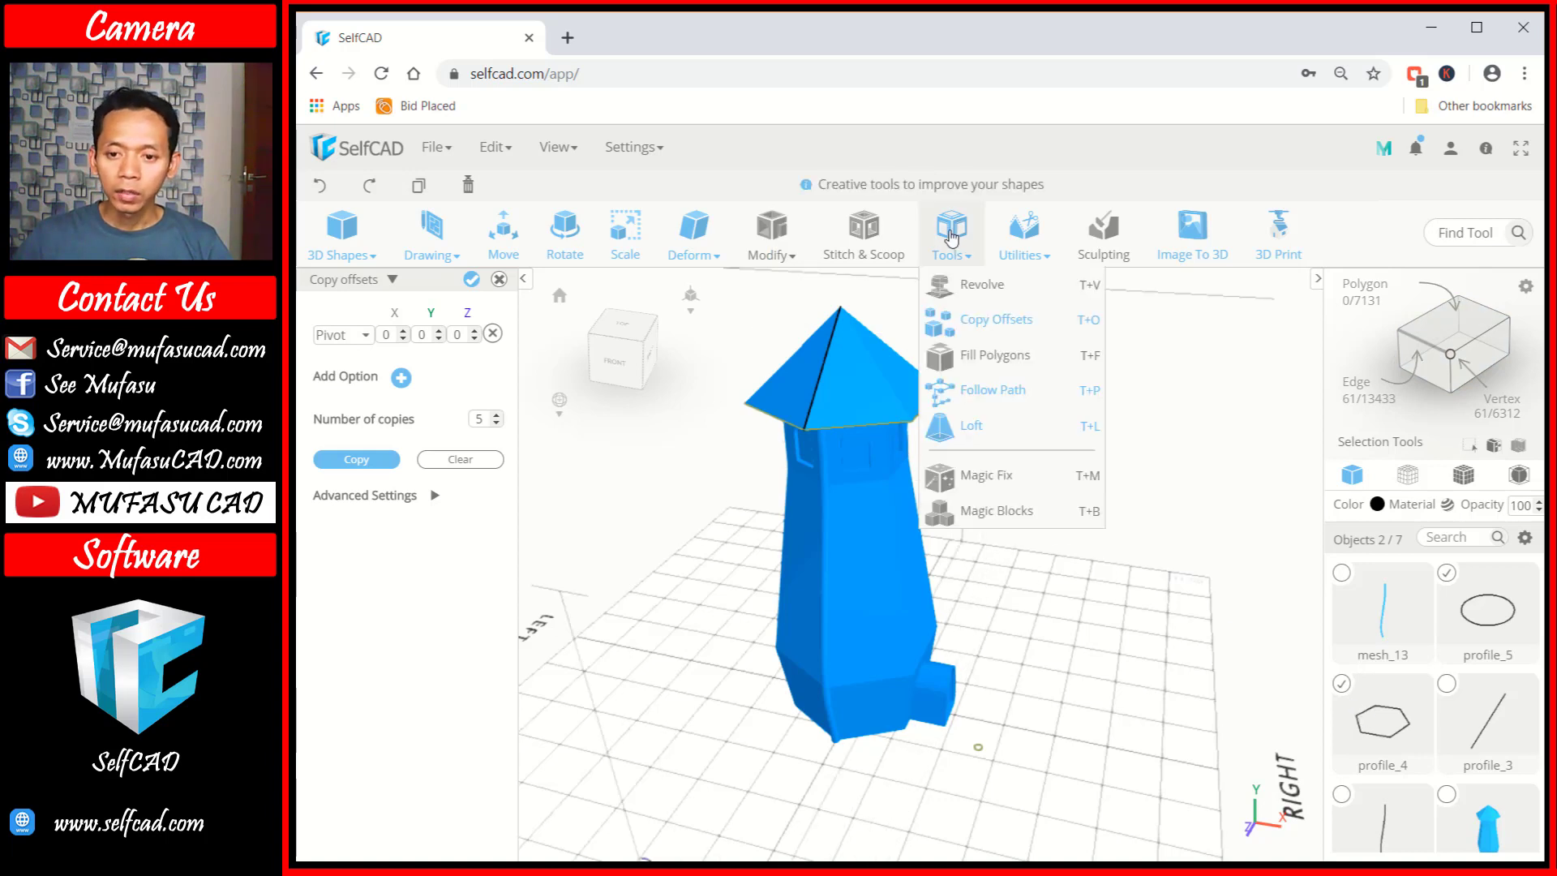
pyautogui.click(985, 393)
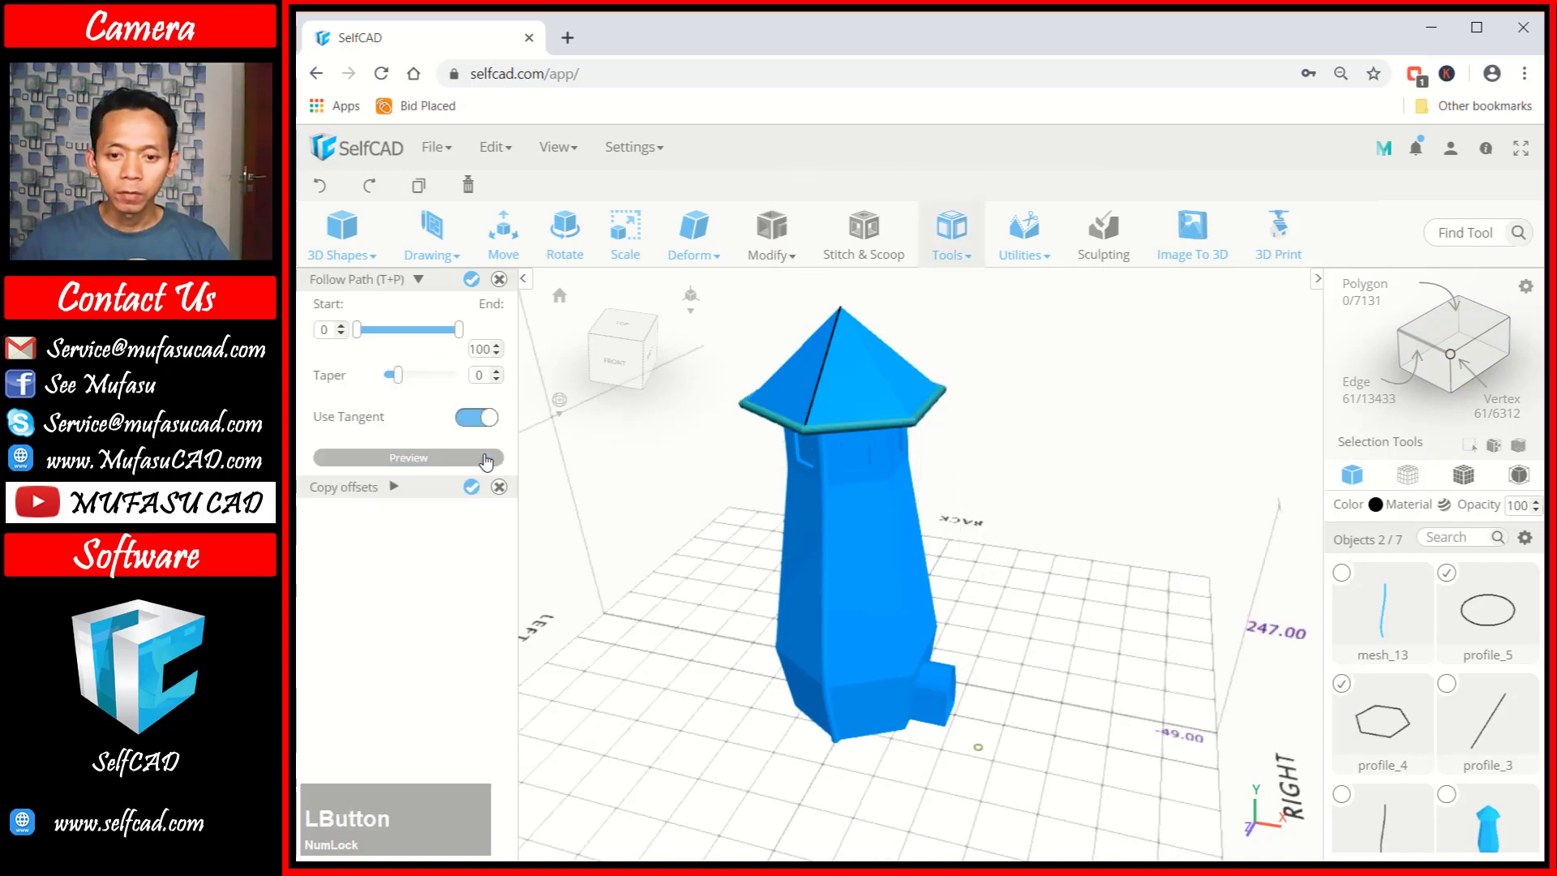
pyautogui.click(472, 279)
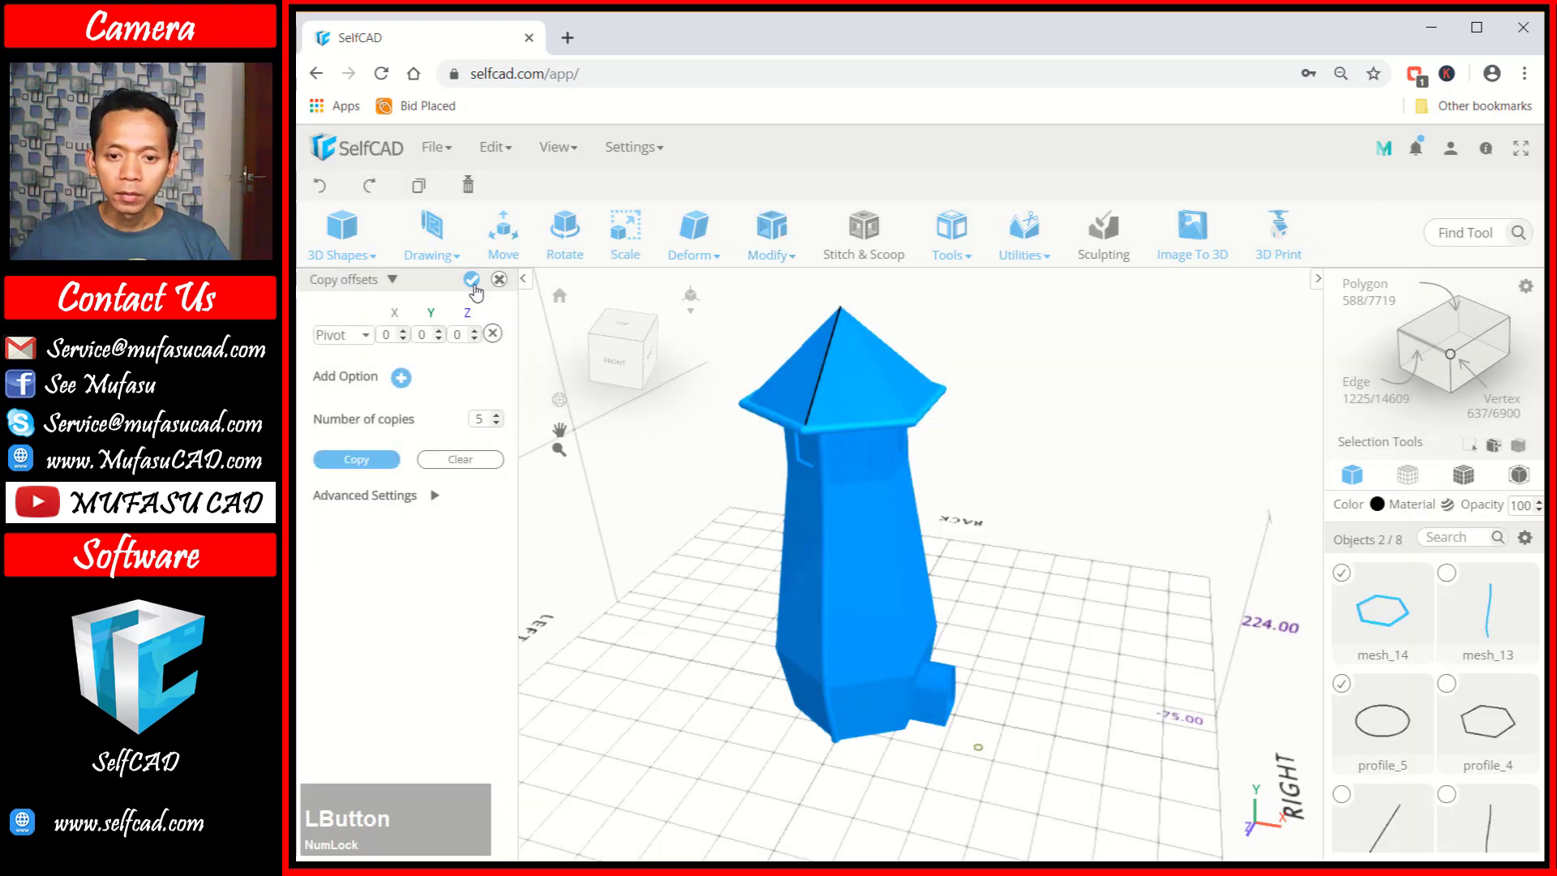
# Sweep the small circle along the sloping roof-edge line with Follow Path and keep the resulting tube.
pyautogui.click(1342, 573)
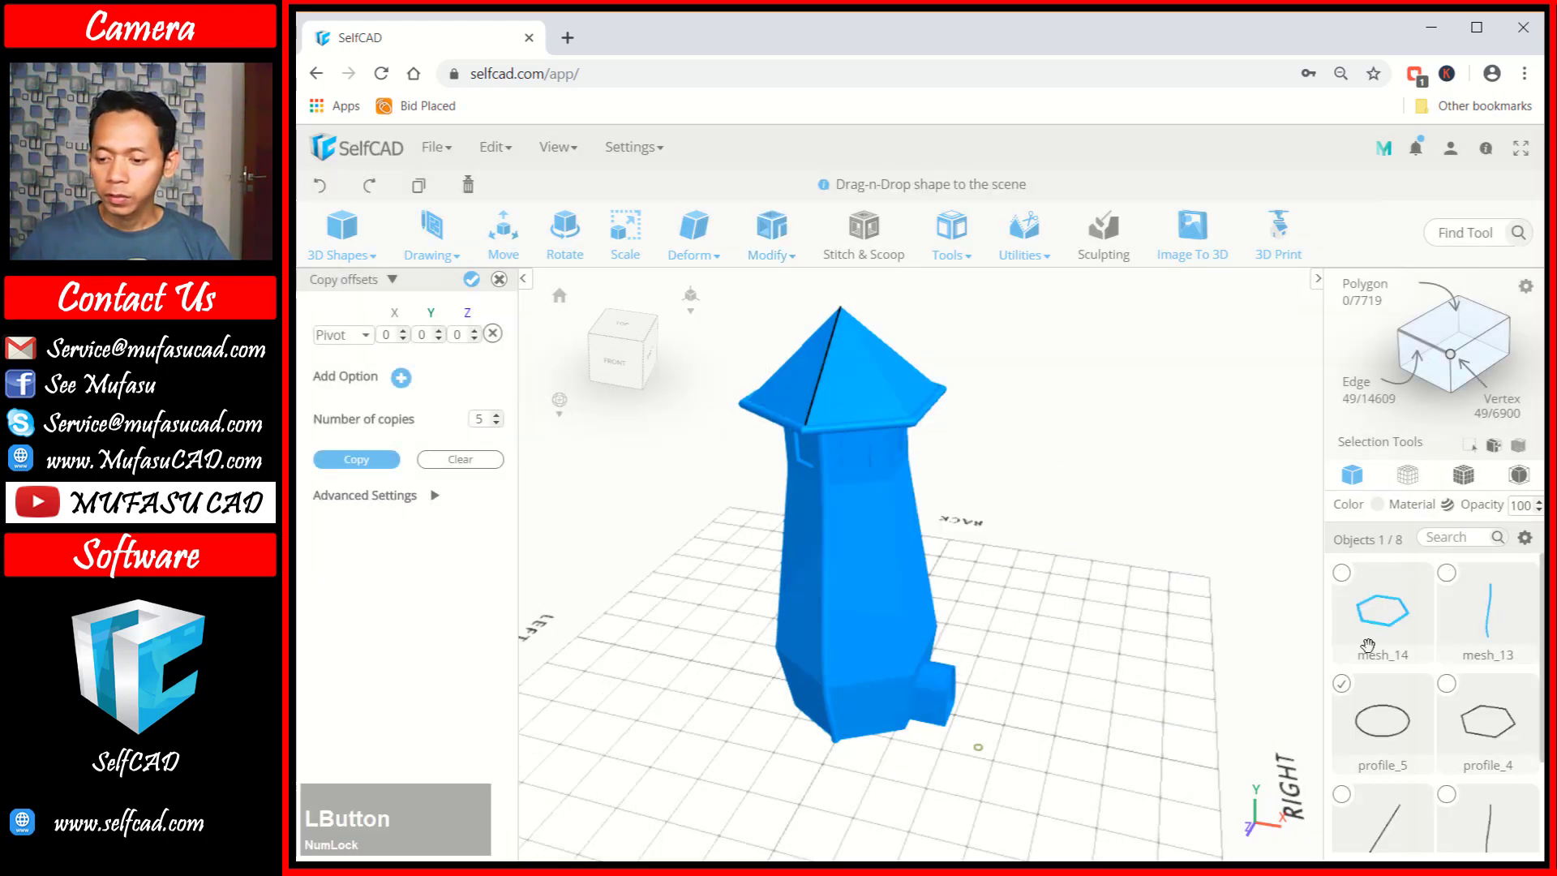
pyautogui.scroll(-1, 1513, 777)
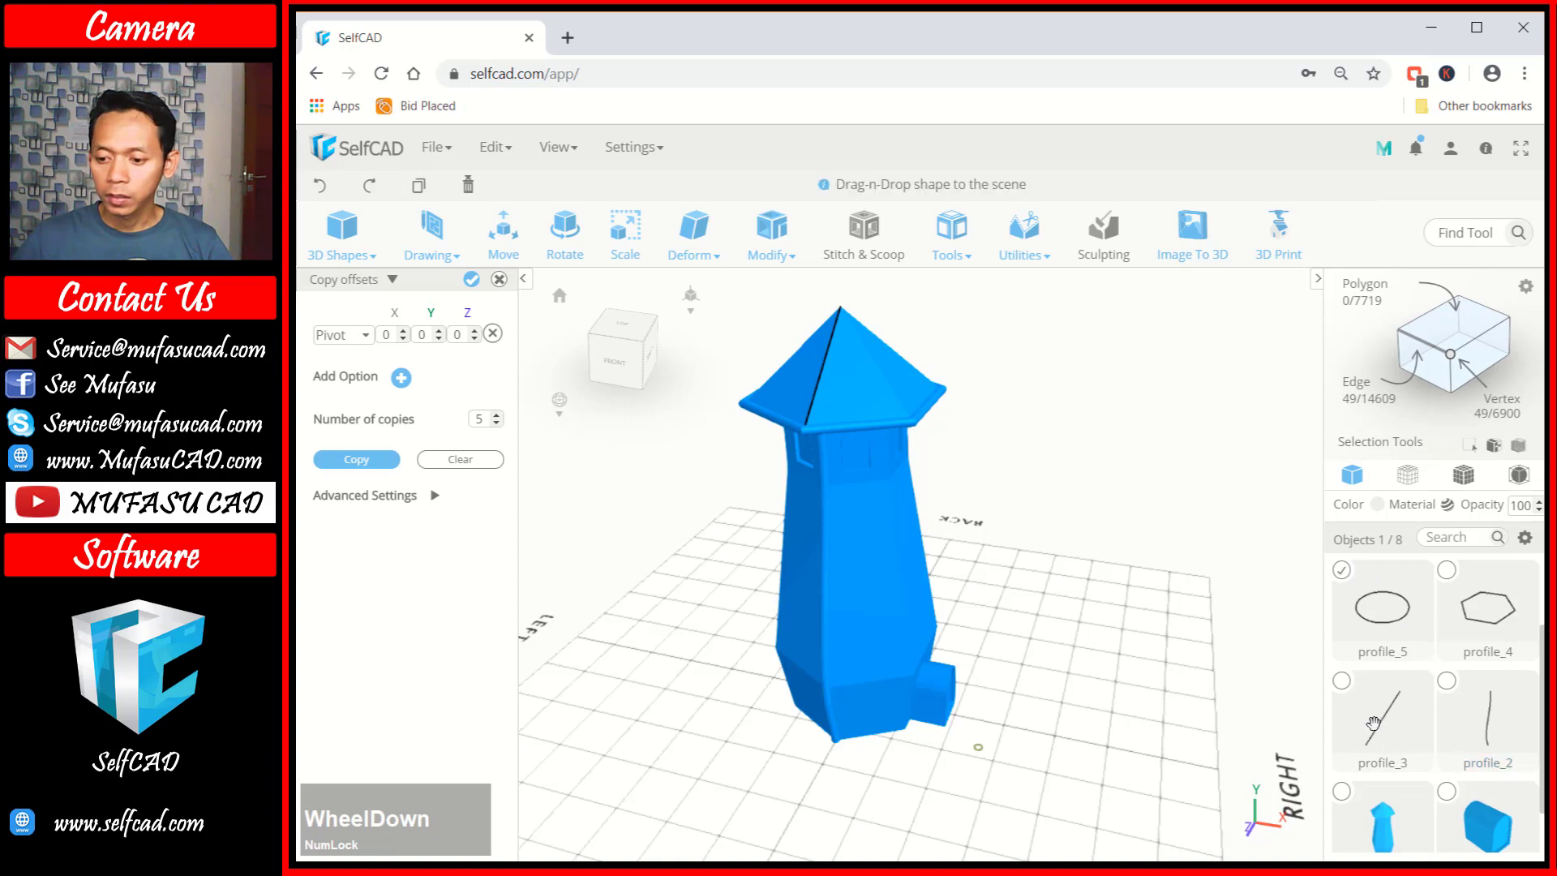
pyautogui.click(1341, 682)
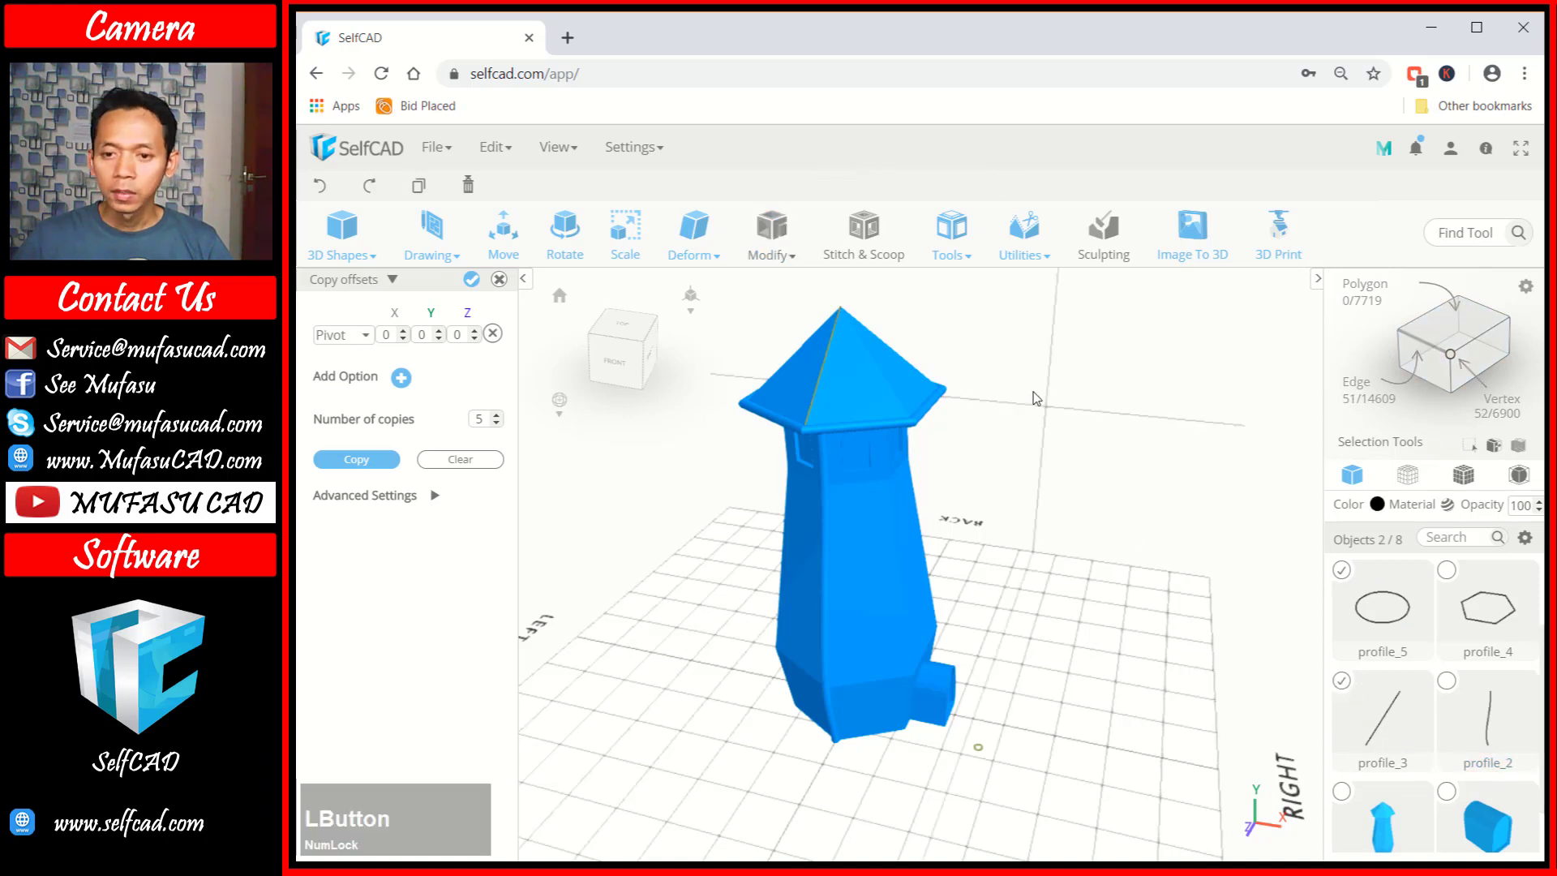
pyautogui.click(953, 234)
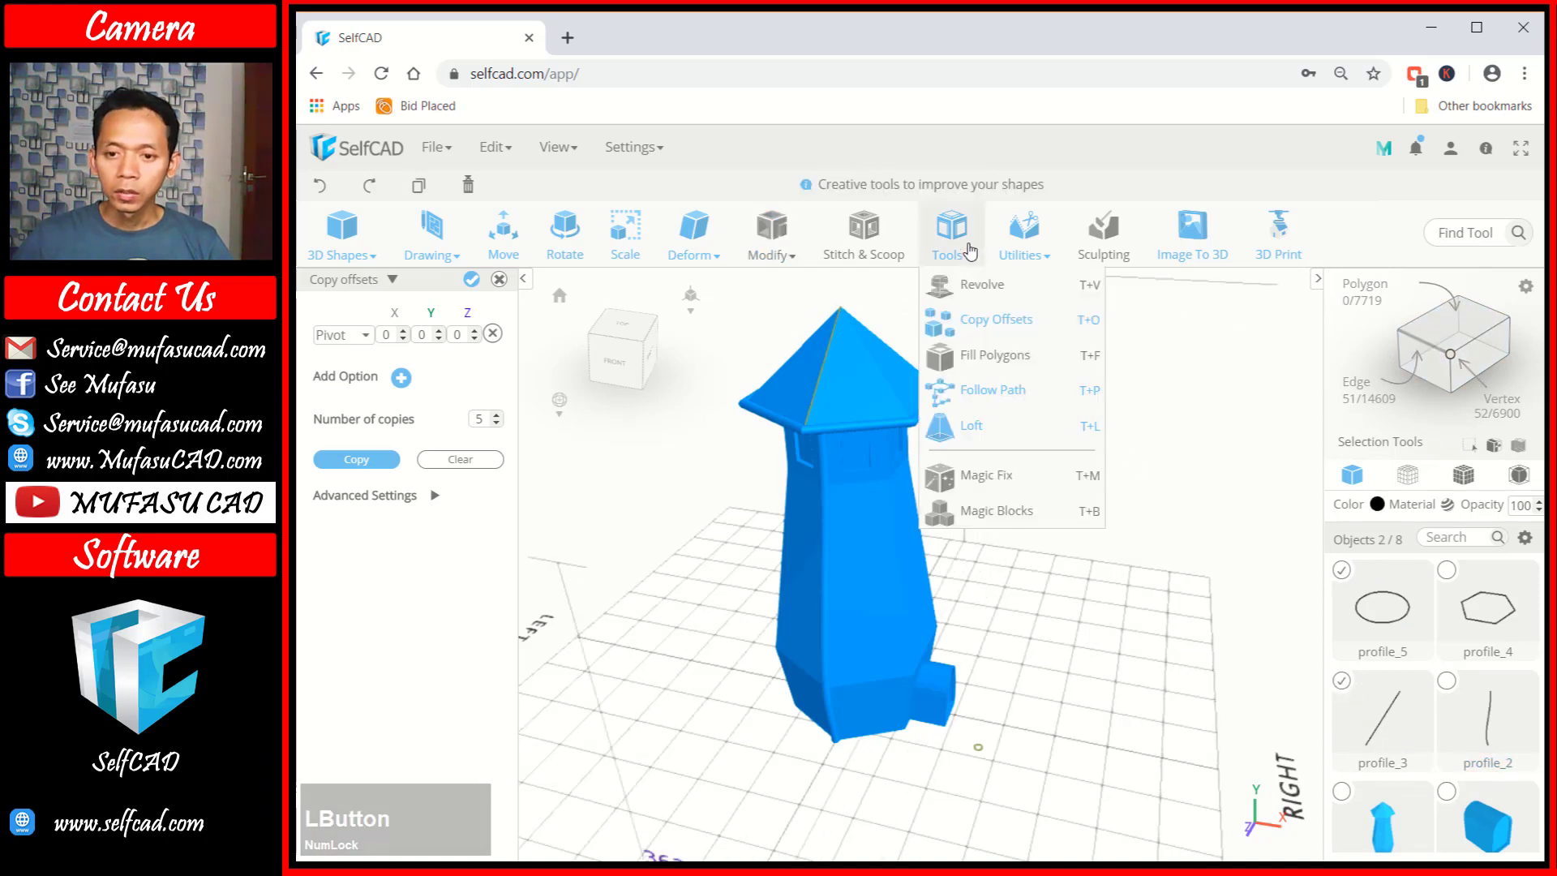
pyautogui.click(984, 391)
pyautogui.click(471, 279)
# Close the open ends of the sloping roof-edge tube with Fill Polygons.
pyautogui.moveTo(1025, 440); pyautogui.dragTo(1248, 479)
pyautogui.scroll(3, 1057, 433)
pyautogui.click(1174, 374)
pyautogui.click(1010, 507)
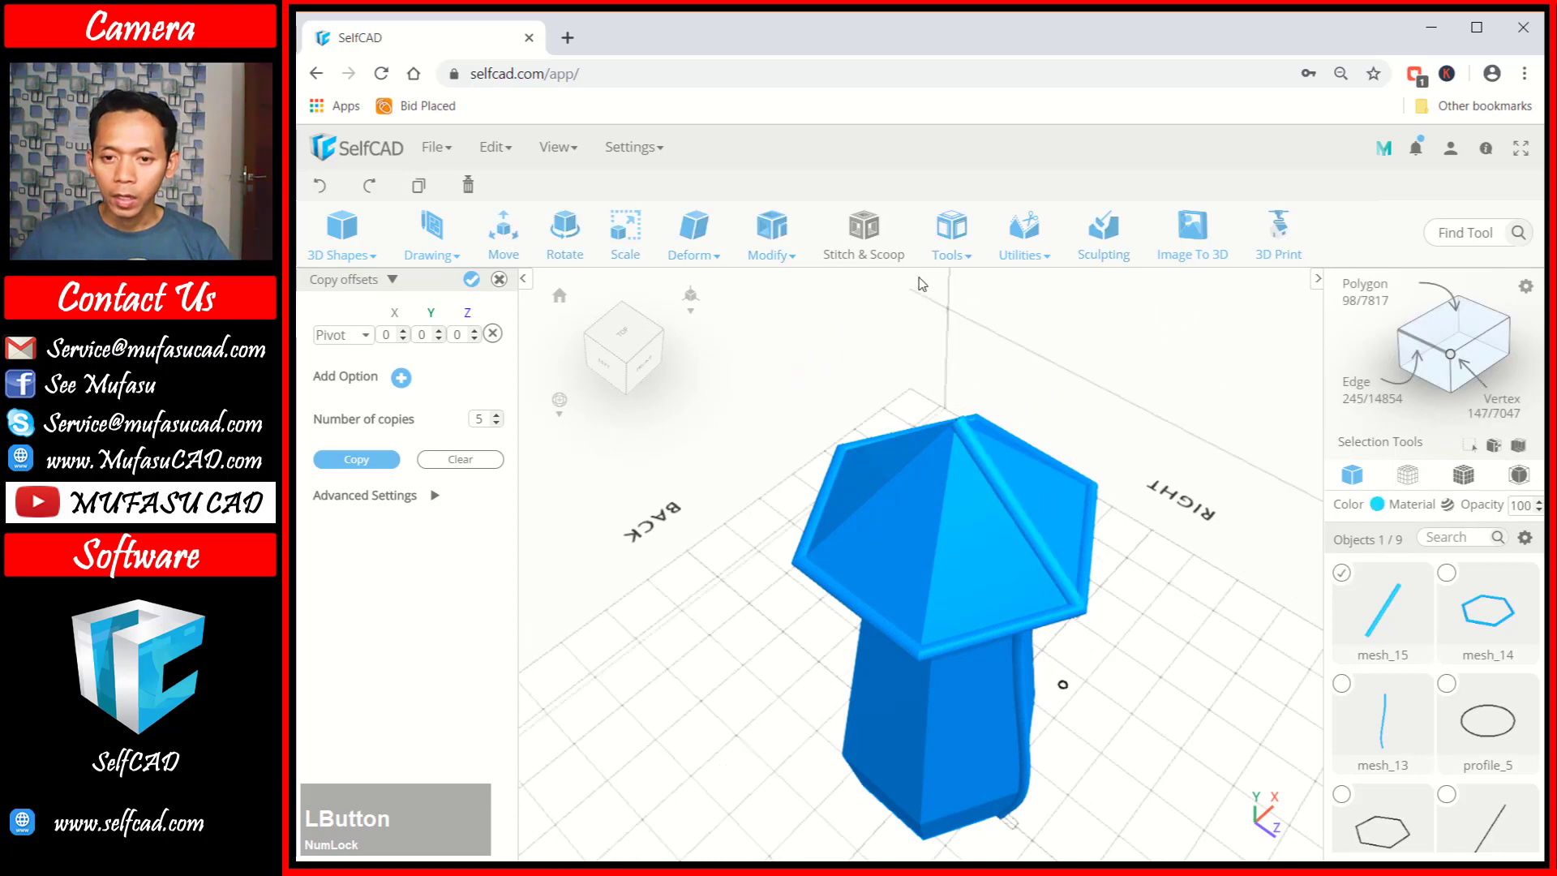
pyautogui.click(941, 251)
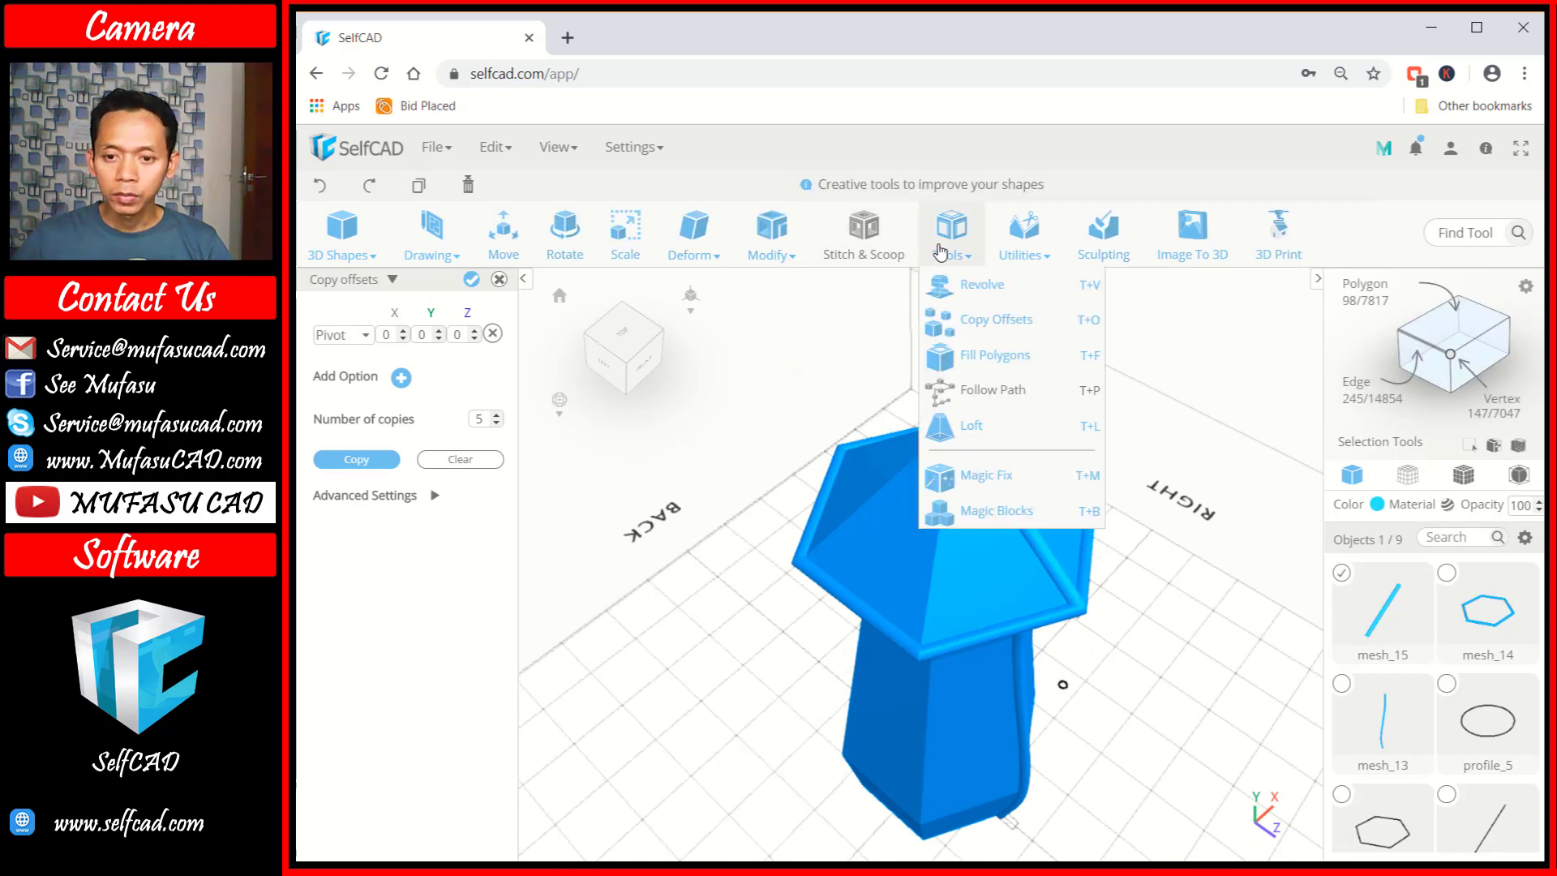
pyautogui.click(985, 355)
pyautogui.moveTo(1166, 411); pyautogui.dragTo(1143, 382)
pyautogui.scroll(-1, 1140, 390)
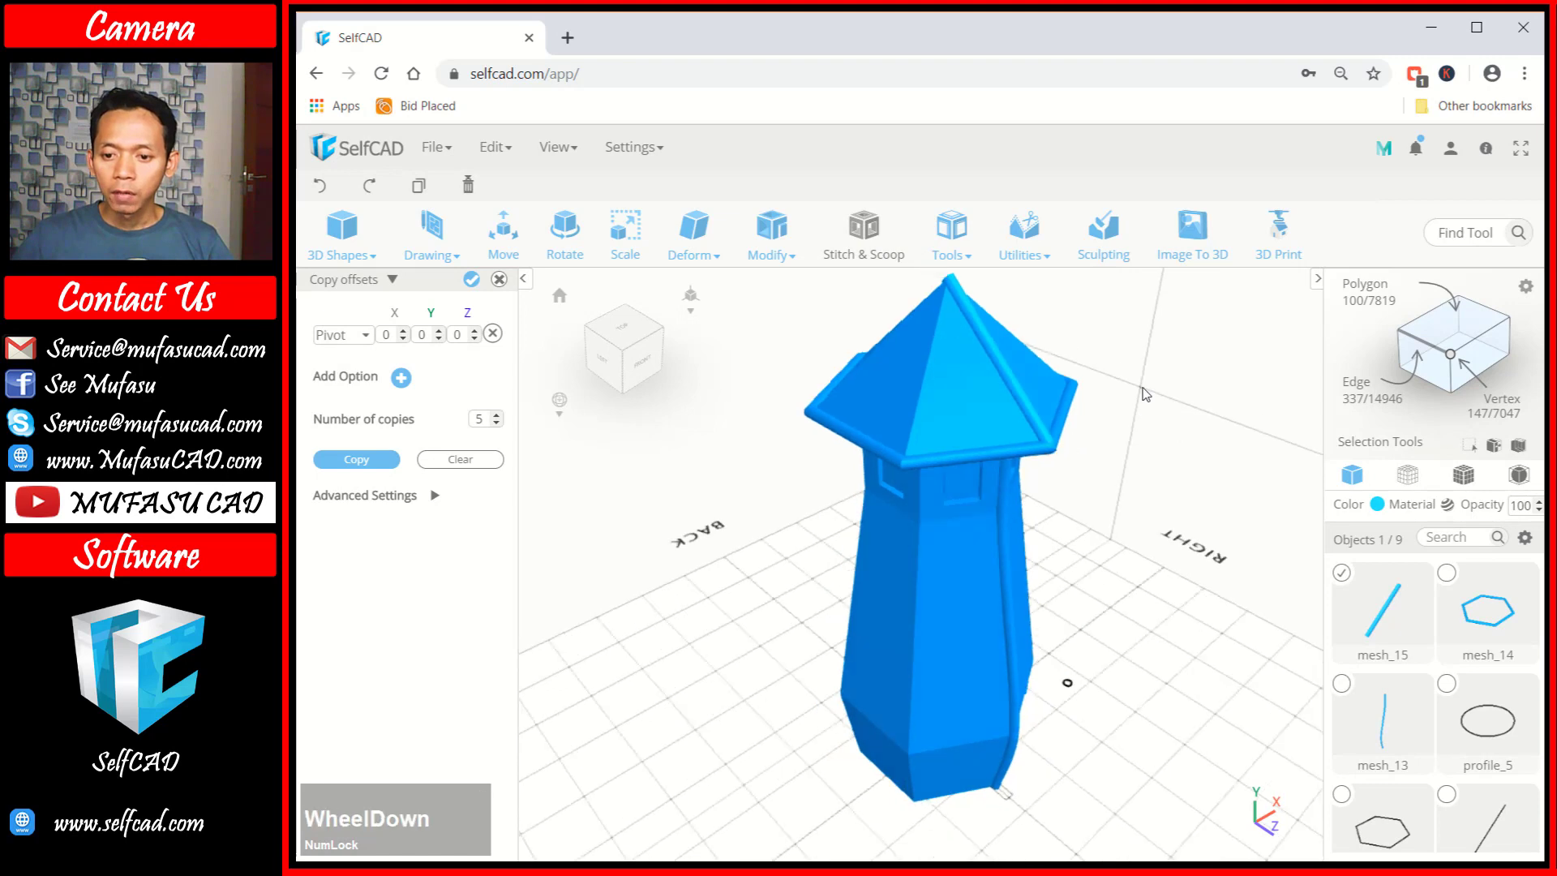
# Make 5 copies of the sloping roof tube and the wall-edge tube around the tower's remaining corners with Copy Offsets.
pyautogui.click(1135, 396)
pyautogui.click(1030, 412)
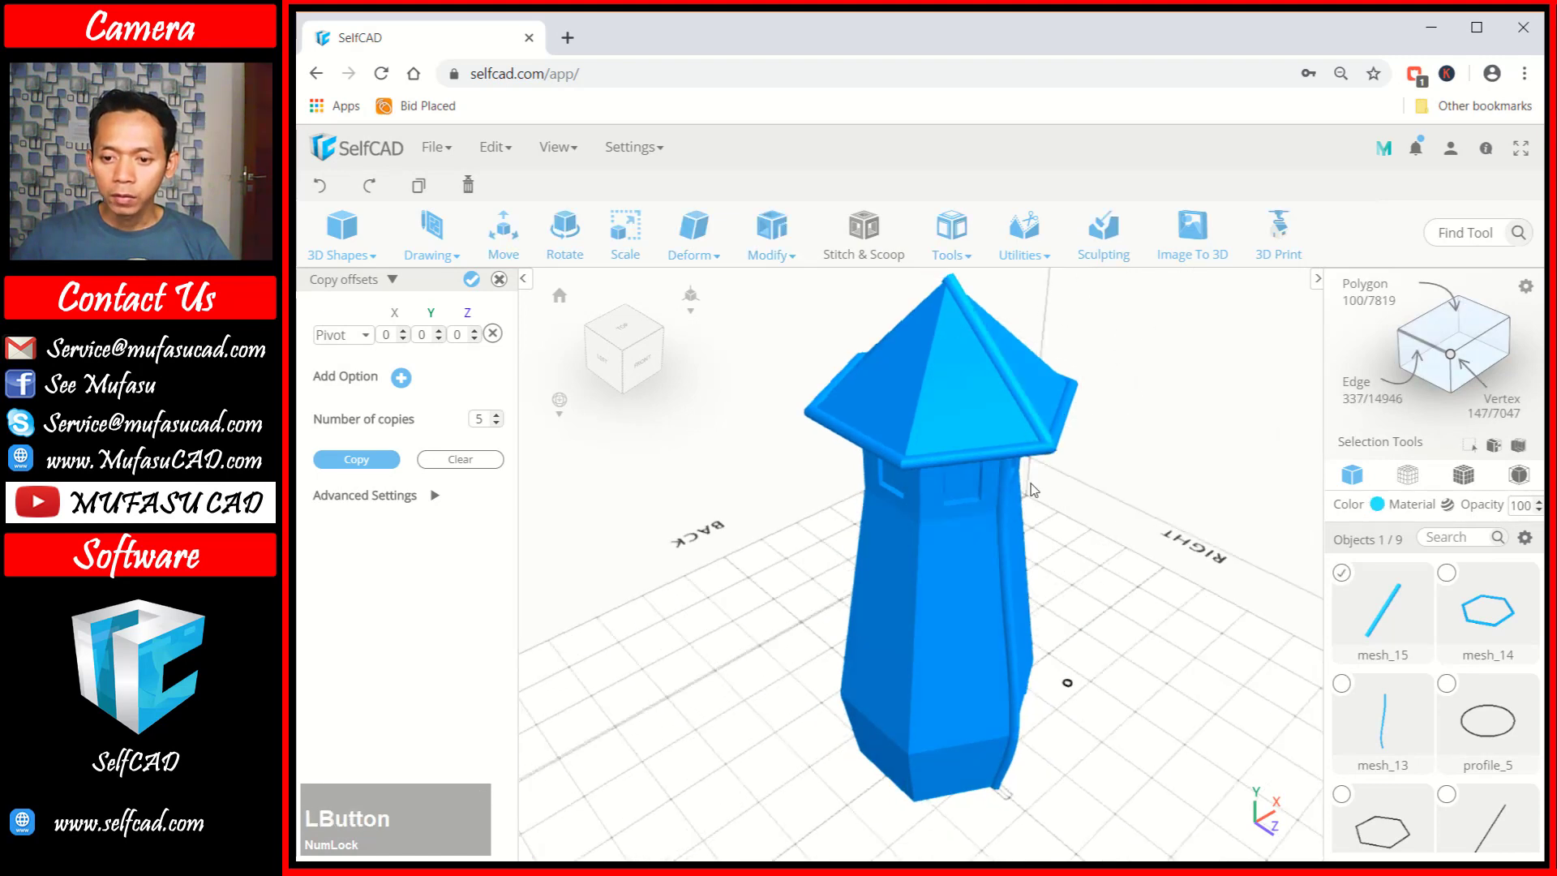
pyautogui.keyDown('shift'); pyautogui.click(1004, 519); pyautogui.keyUp('shift')
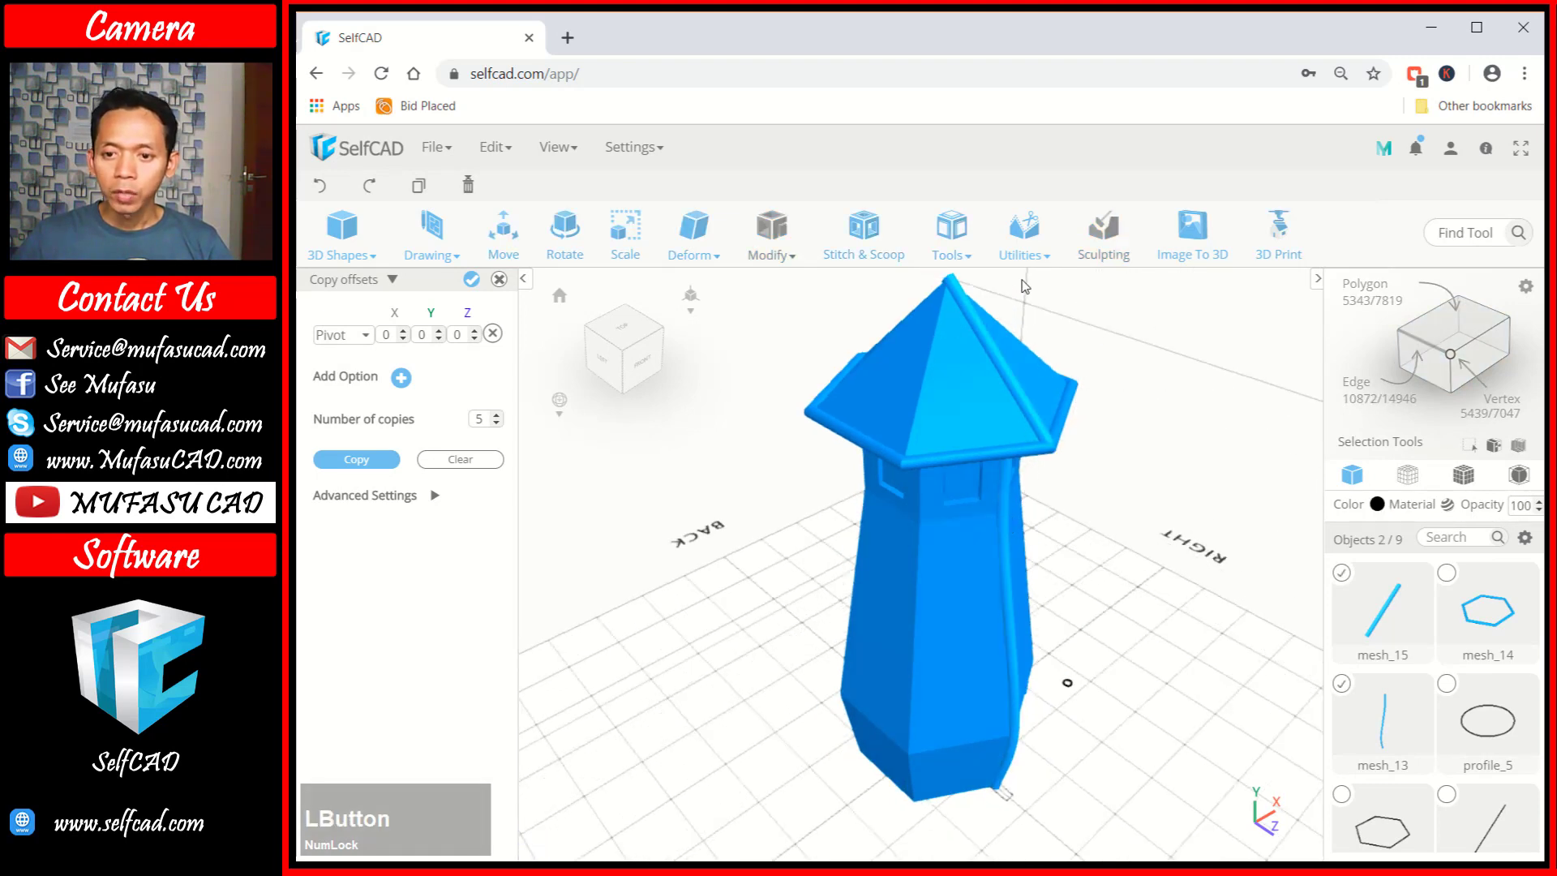
pyautogui.click(1024, 256)
pyautogui.moveTo(953, 247)
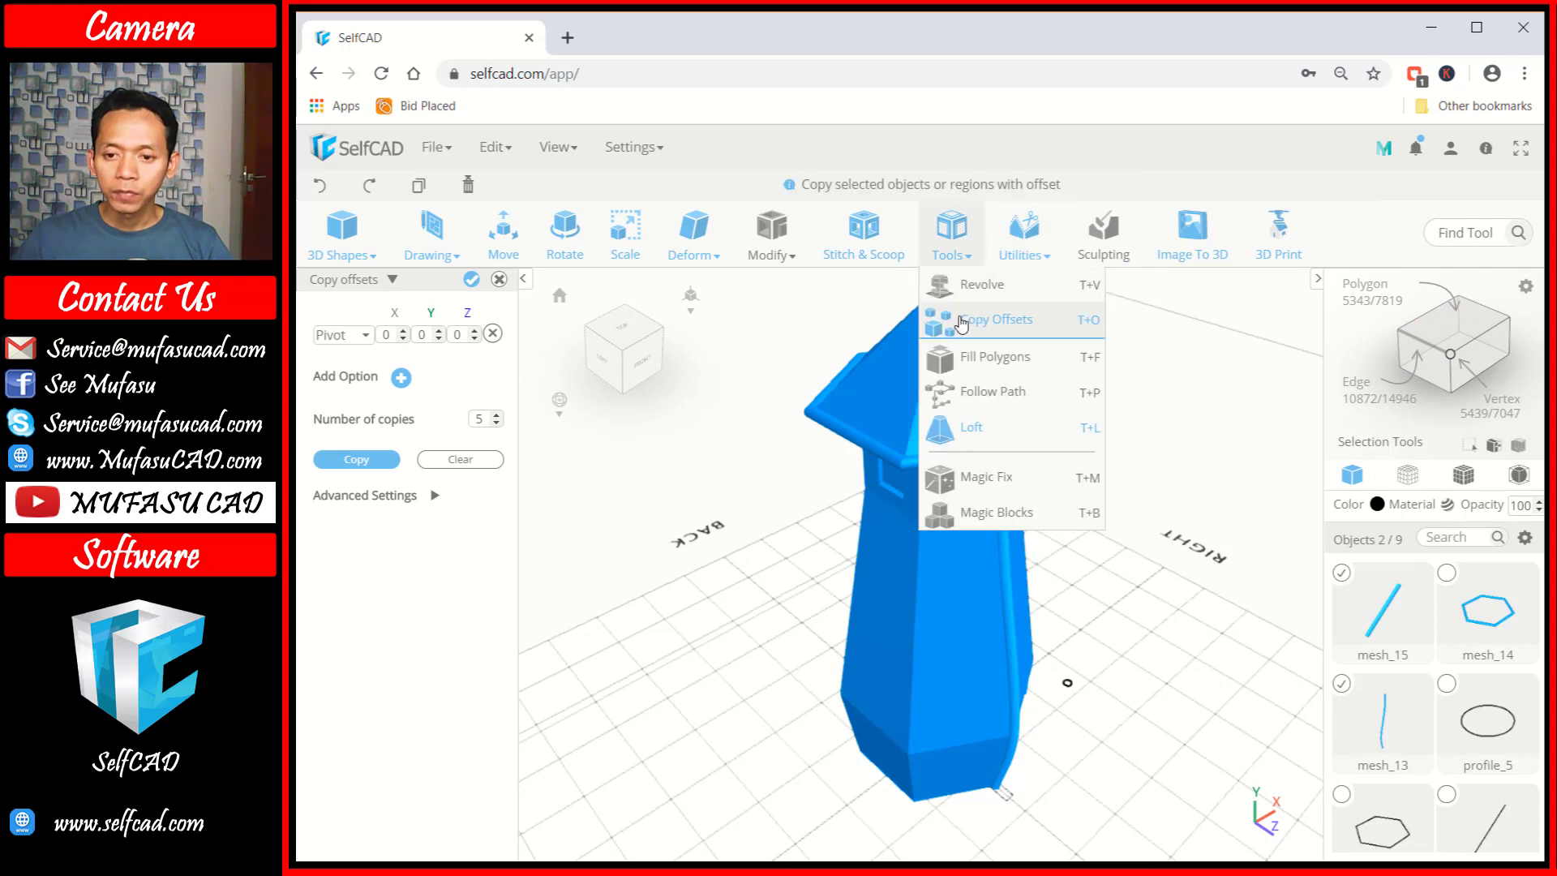
pyautogui.click(969, 320)
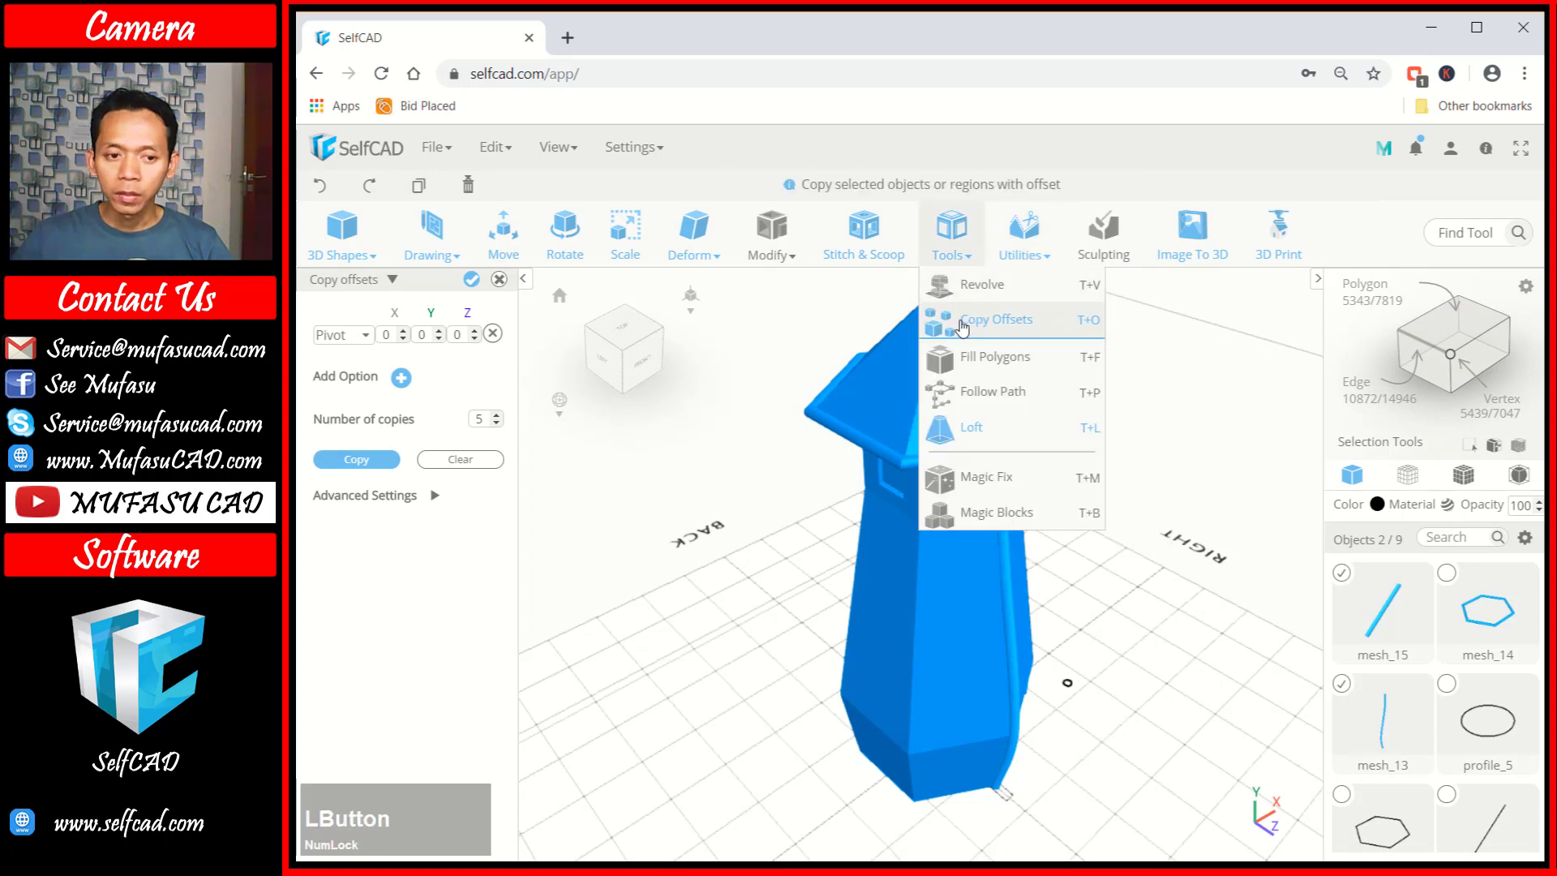
pyautogui.click(360, 460)
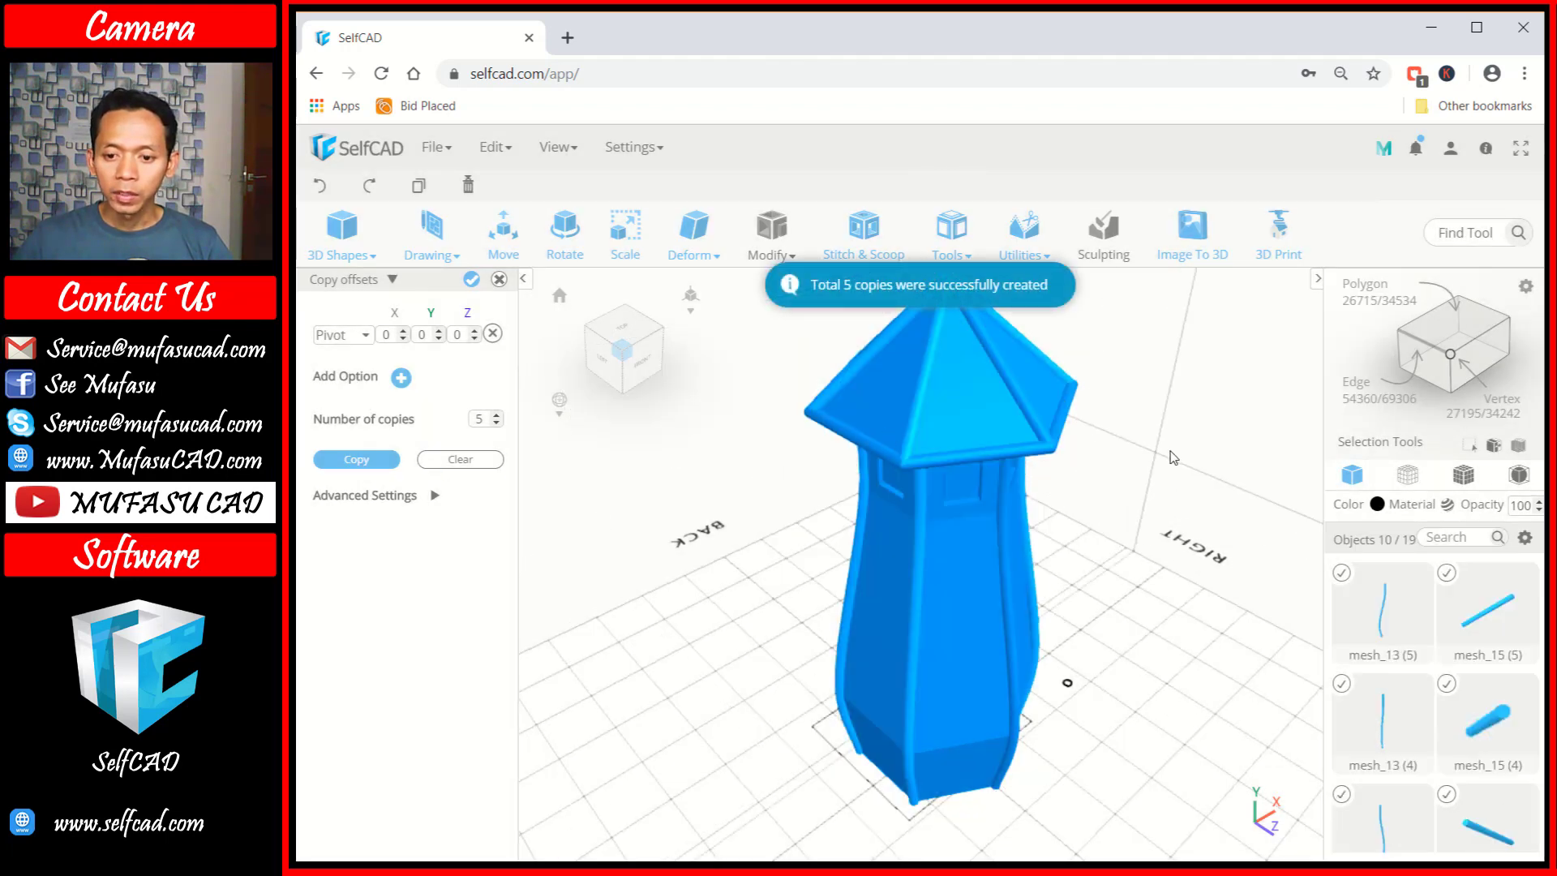
pyautogui.moveTo(1172, 458); pyautogui.dragTo(504, 359)
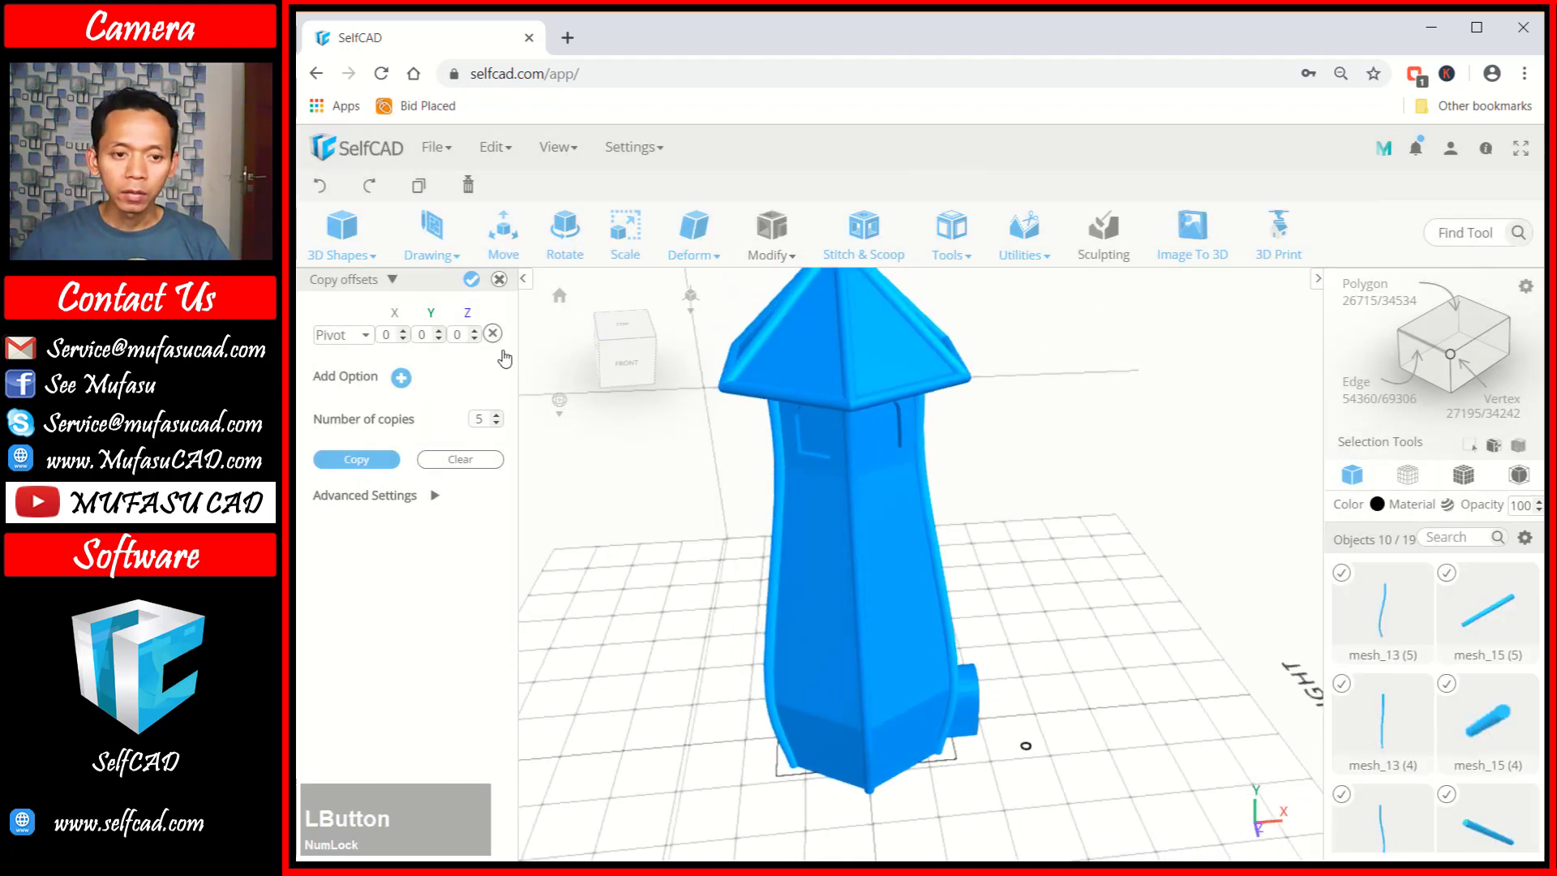
pyautogui.click(470, 280)
# Create a sphere with radius 50, 128 horizontal segments and 64 vertical segments at the grid's centre.
pyautogui.scroll(-2, 1050, 444)
pyautogui.middleClick(1054, 448)
pyautogui.scroll(4, 925, 439)
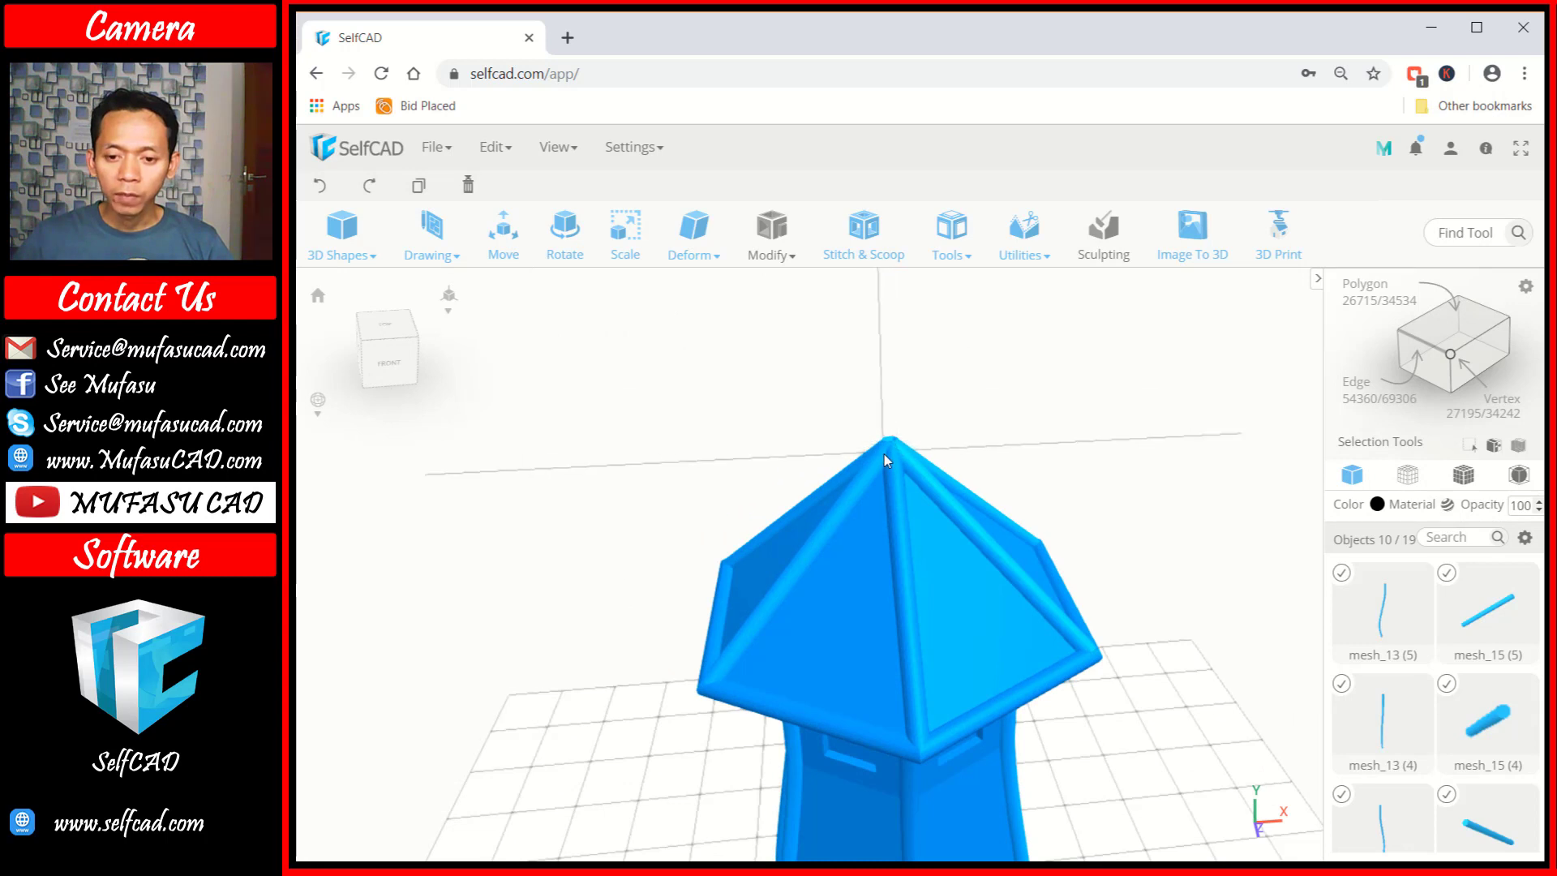
pyautogui.scroll(-3, 1029, 435)
pyautogui.moveTo(1029, 436); pyautogui.dragTo(998, 418, button='middle')
pyautogui.click(335, 254)
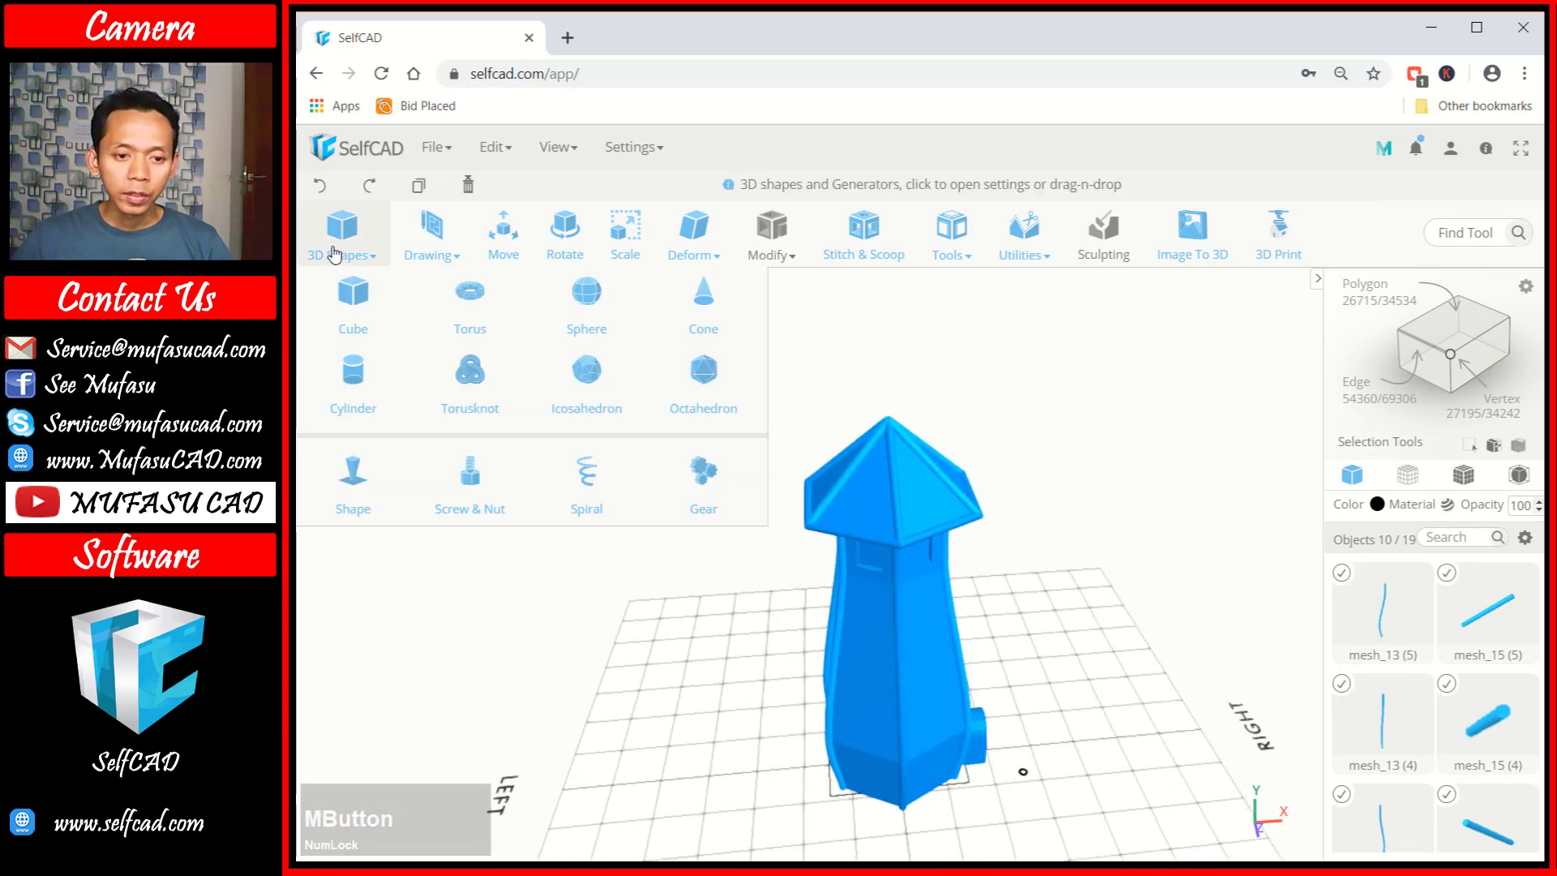
pyautogui.click(583, 320)
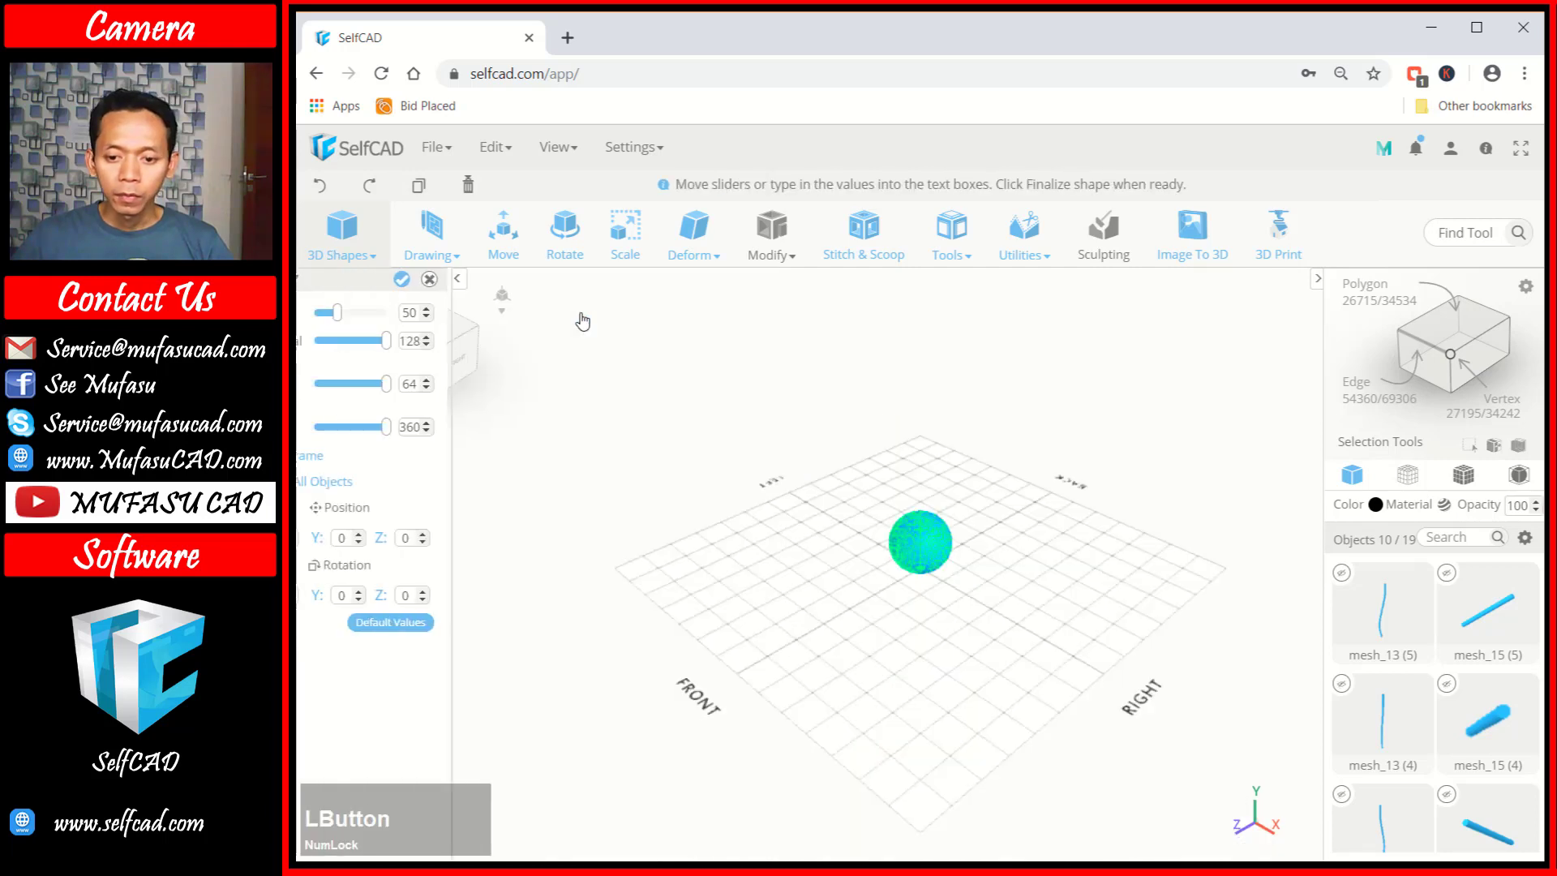
pyautogui.click(469, 281)
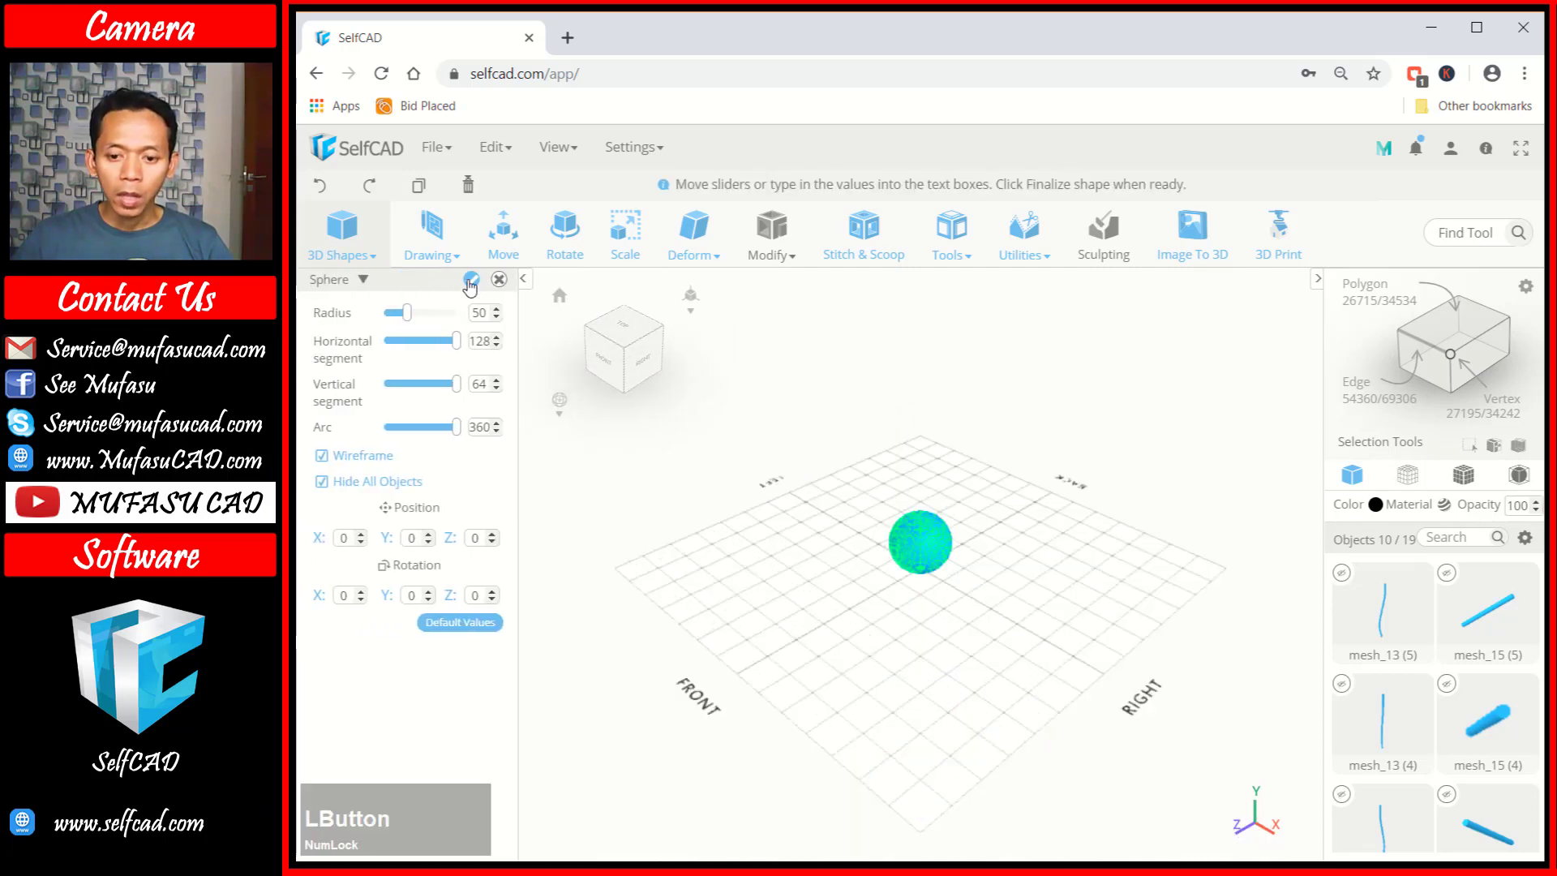
# Raise the sphere to the roof's peak at about Y 342 and scale it down uniformly to about 15.
pyautogui.click(502, 233)
pyautogui.moveTo(921, 522); pyautogui.dragTo(926, 310)
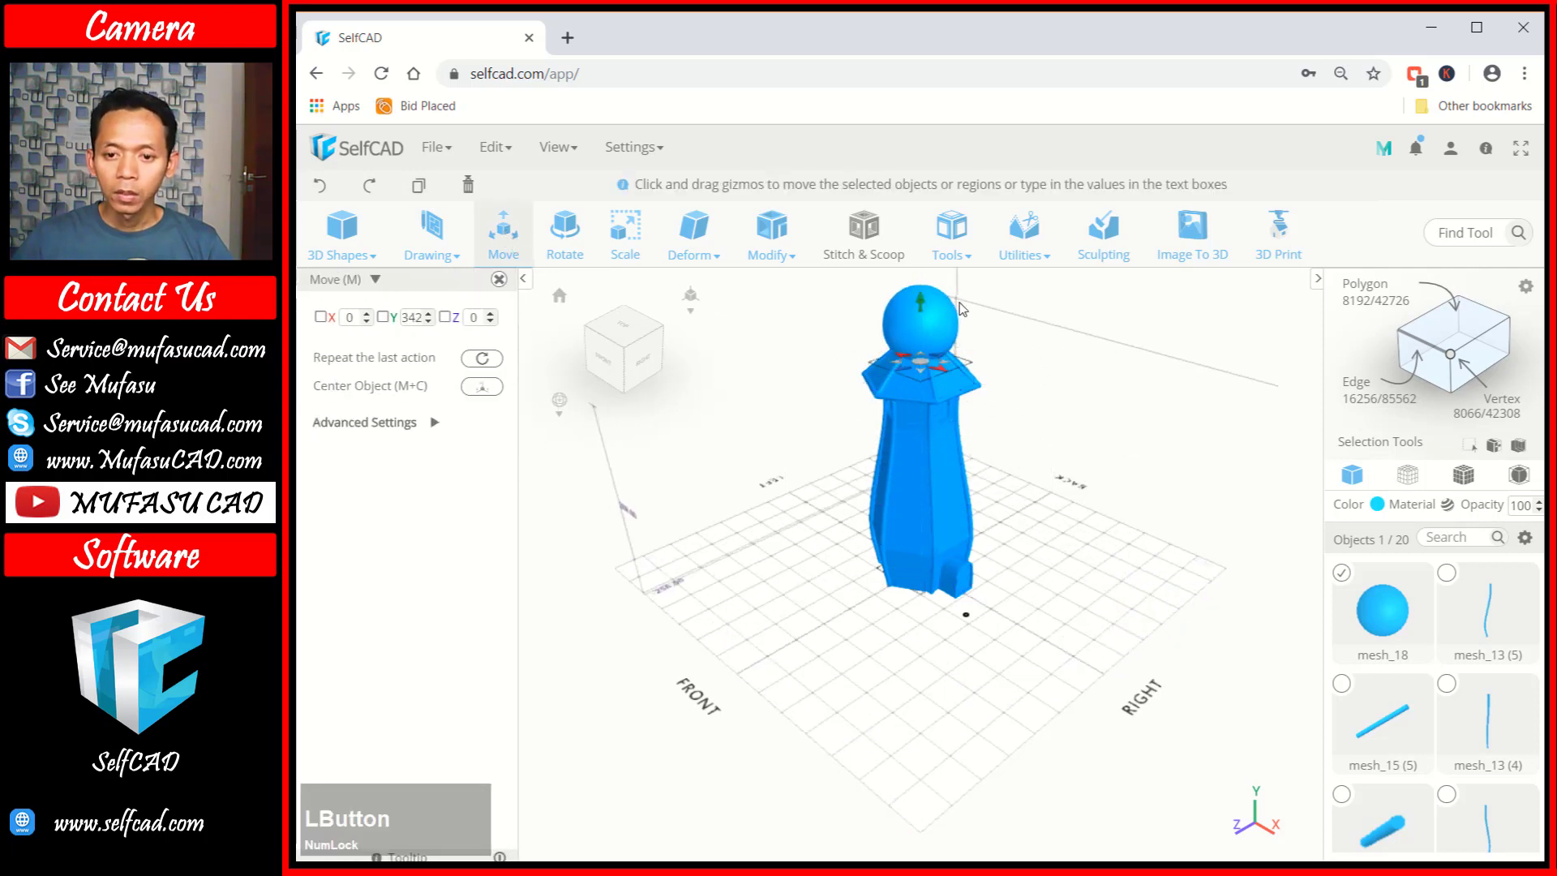
pyautogui.scroll(5, 884, 394)
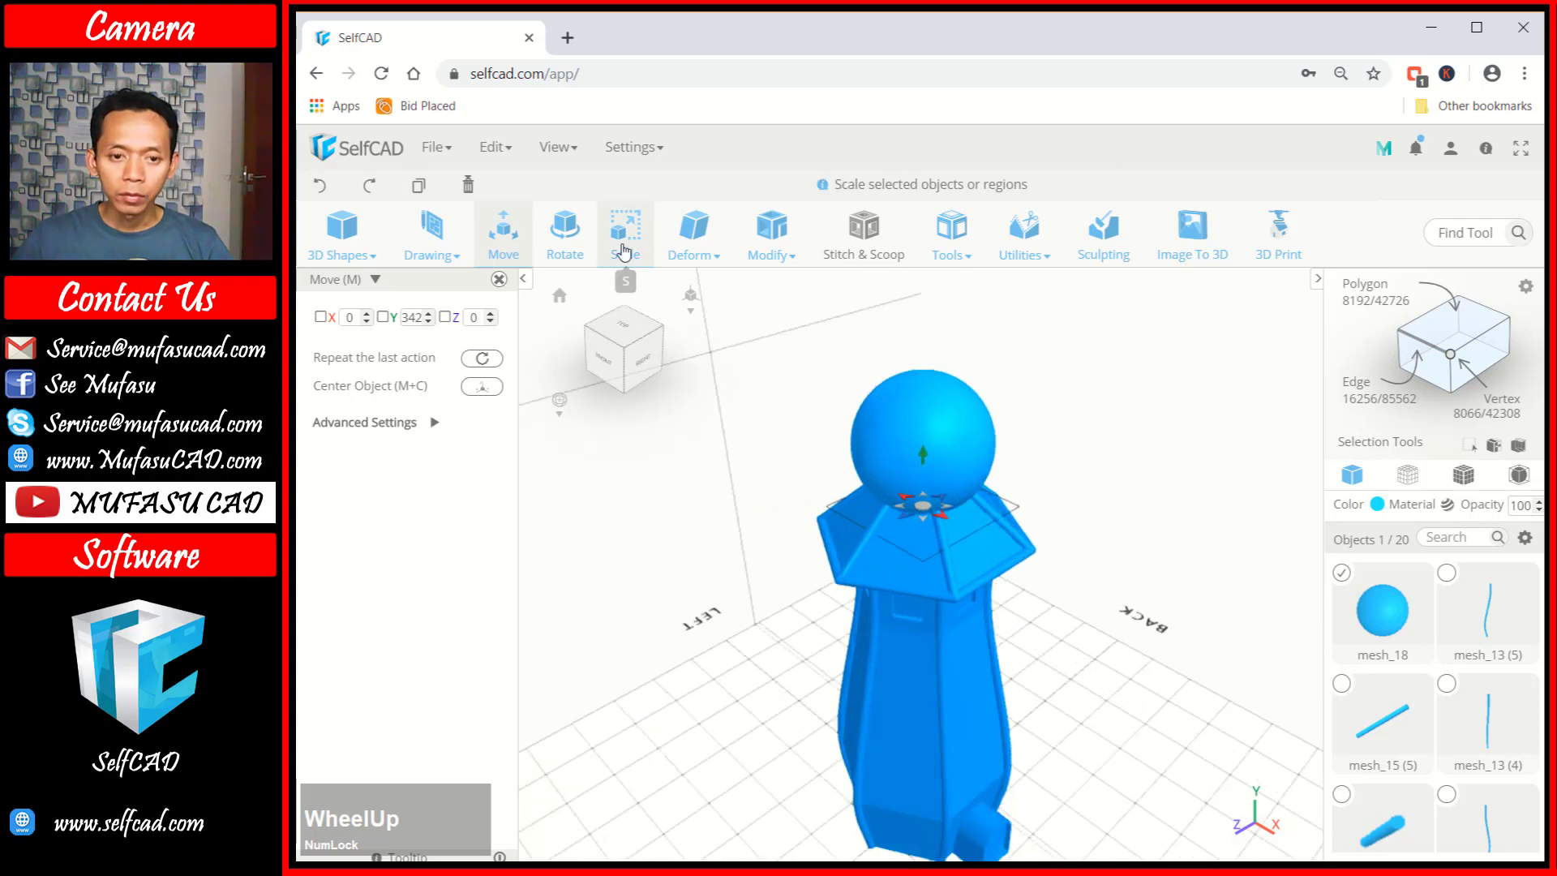
pyautogui.moveTo(899, 455); pyautogui.dragTo(943, 438)
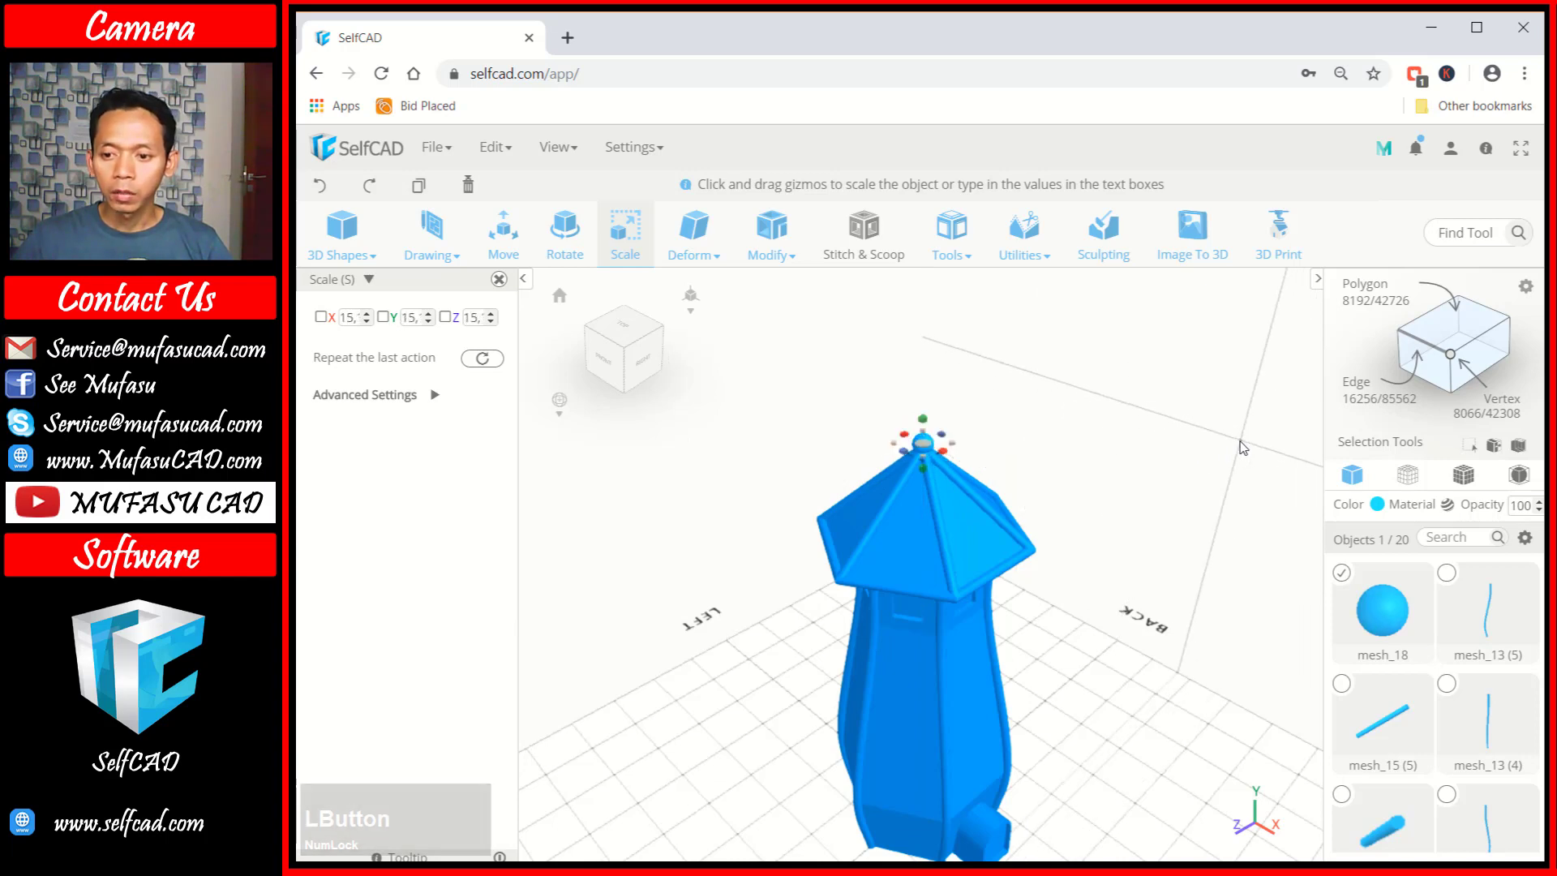
pyautogui.click(1122, 477)
pyautogui.scroll(-4, 1121, 477)
pyautogui.moveTo(1122, 559); pyautogui.dragTo(1095, 522, button='middle')
pyautogui.moveTo(1098, 537); pyautogui.dragTo(1136, 512)
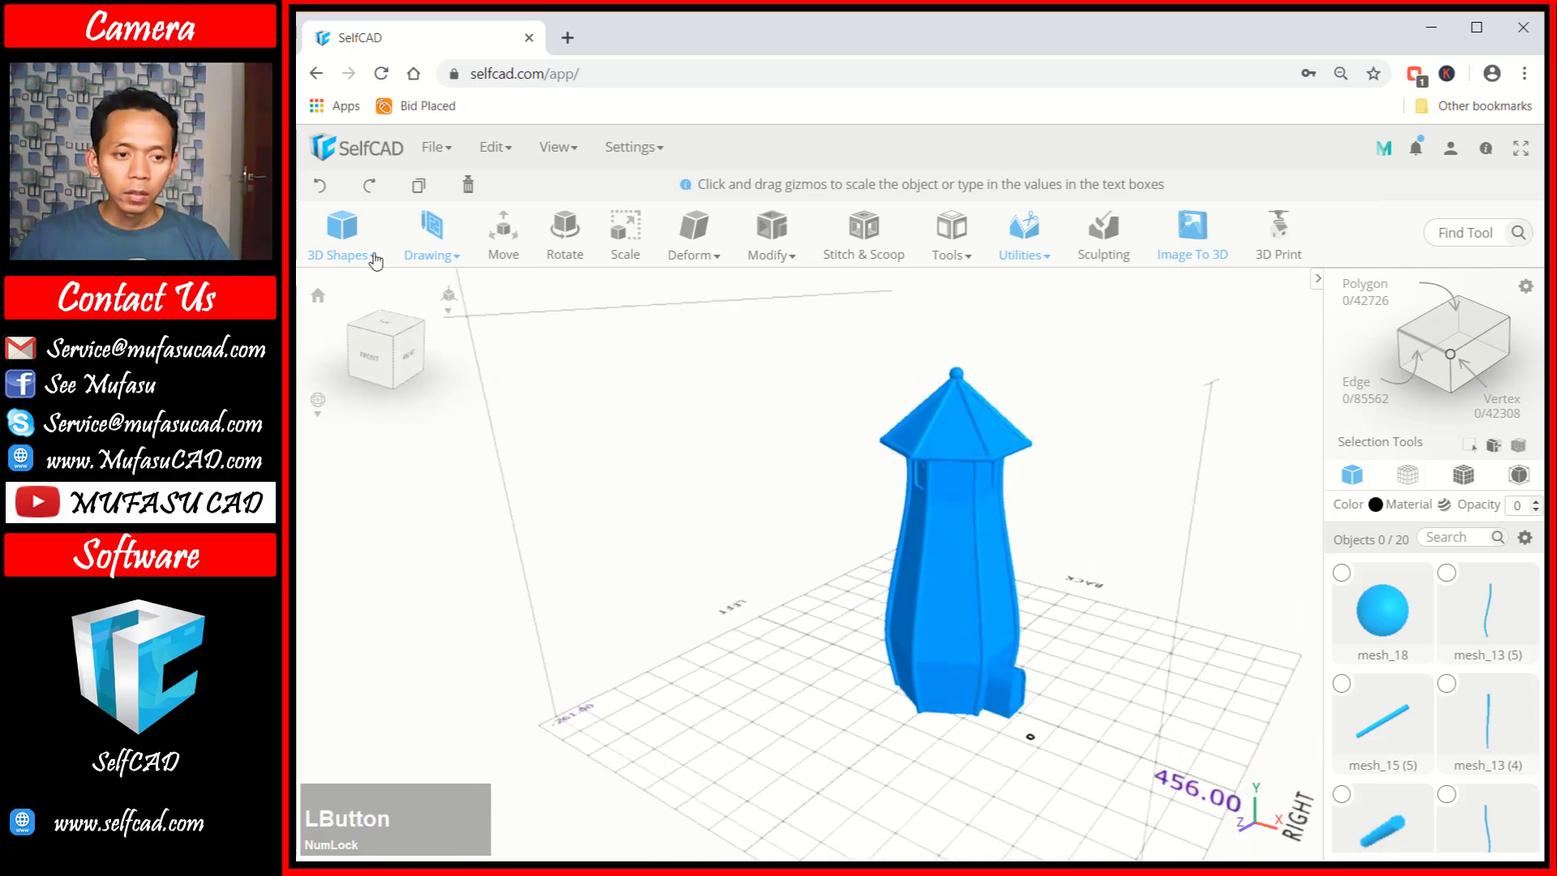
# Create a six-sided prism with the Shape Generator, with top and bottom radius 80 and height 75.
pyautogui.click(341, 228)
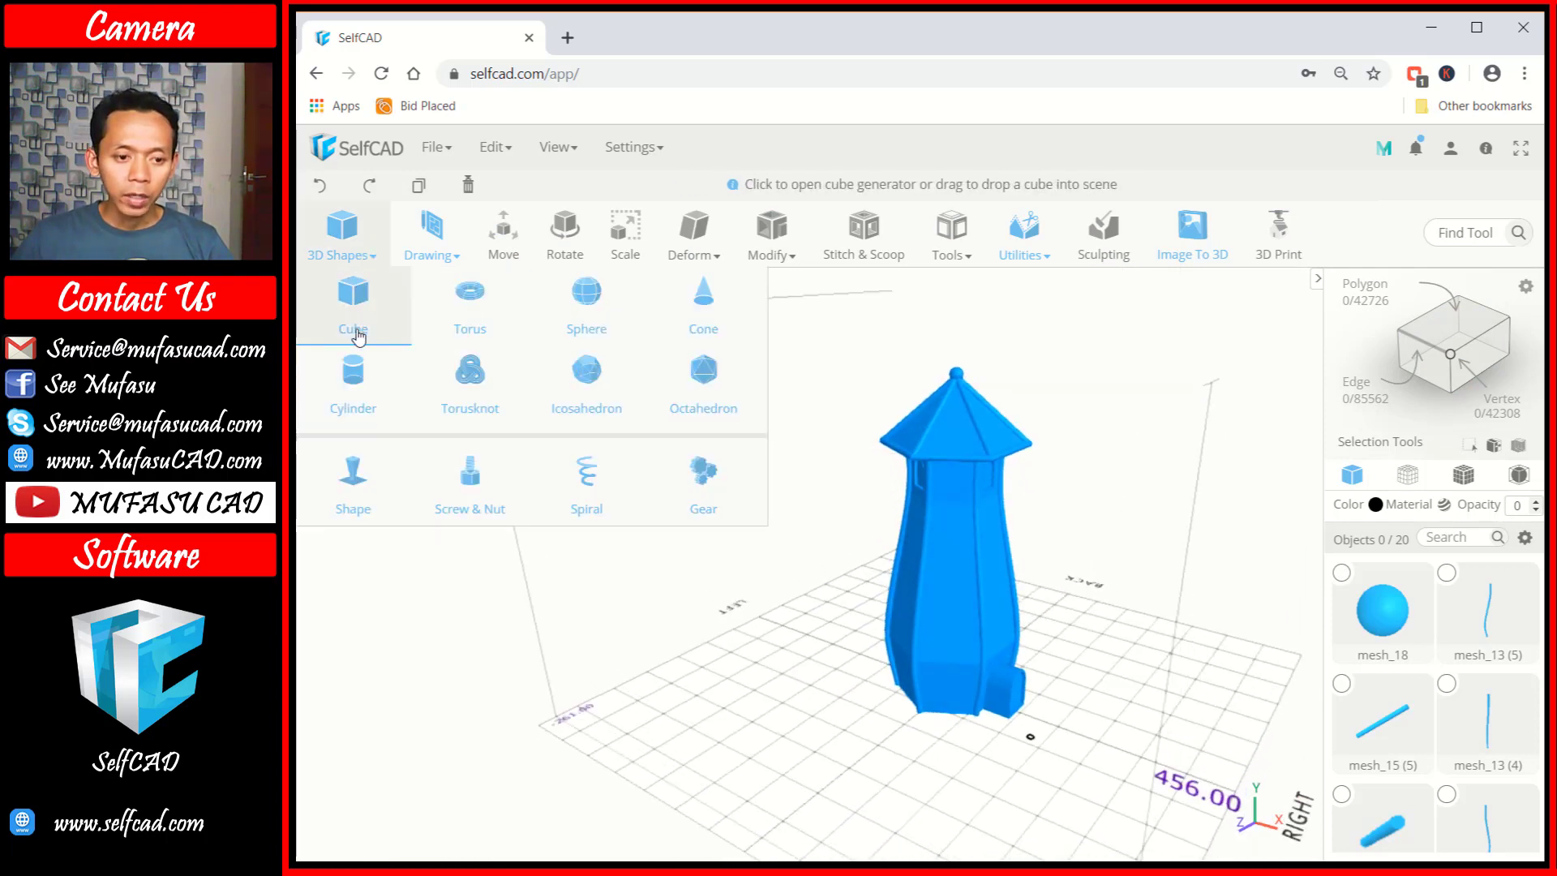
pyautogui.click(353, 482)
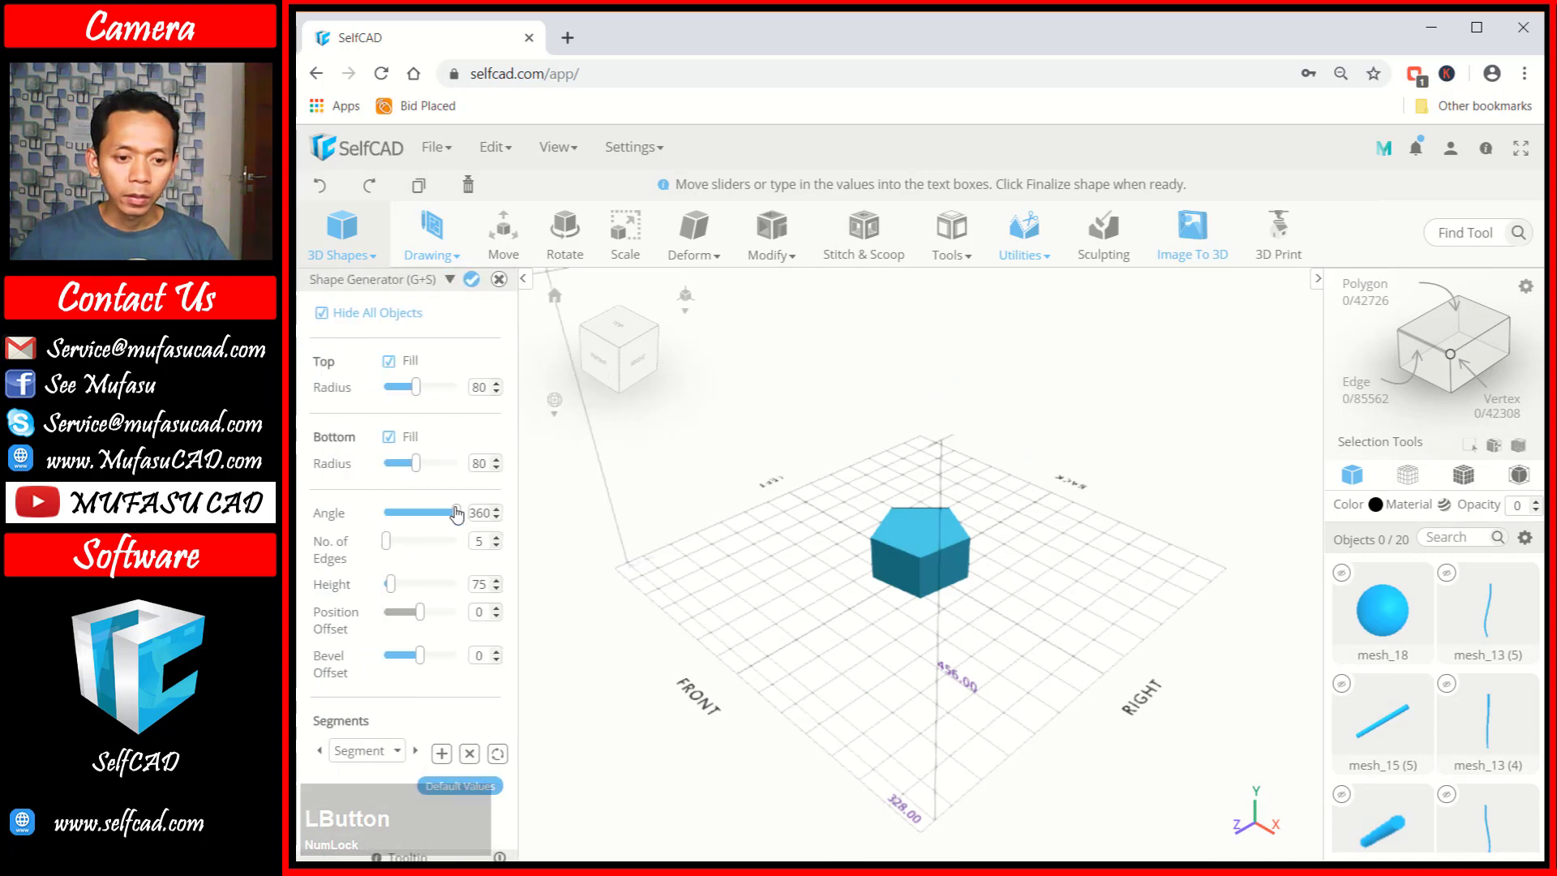
pyautogui.click(496, 538)
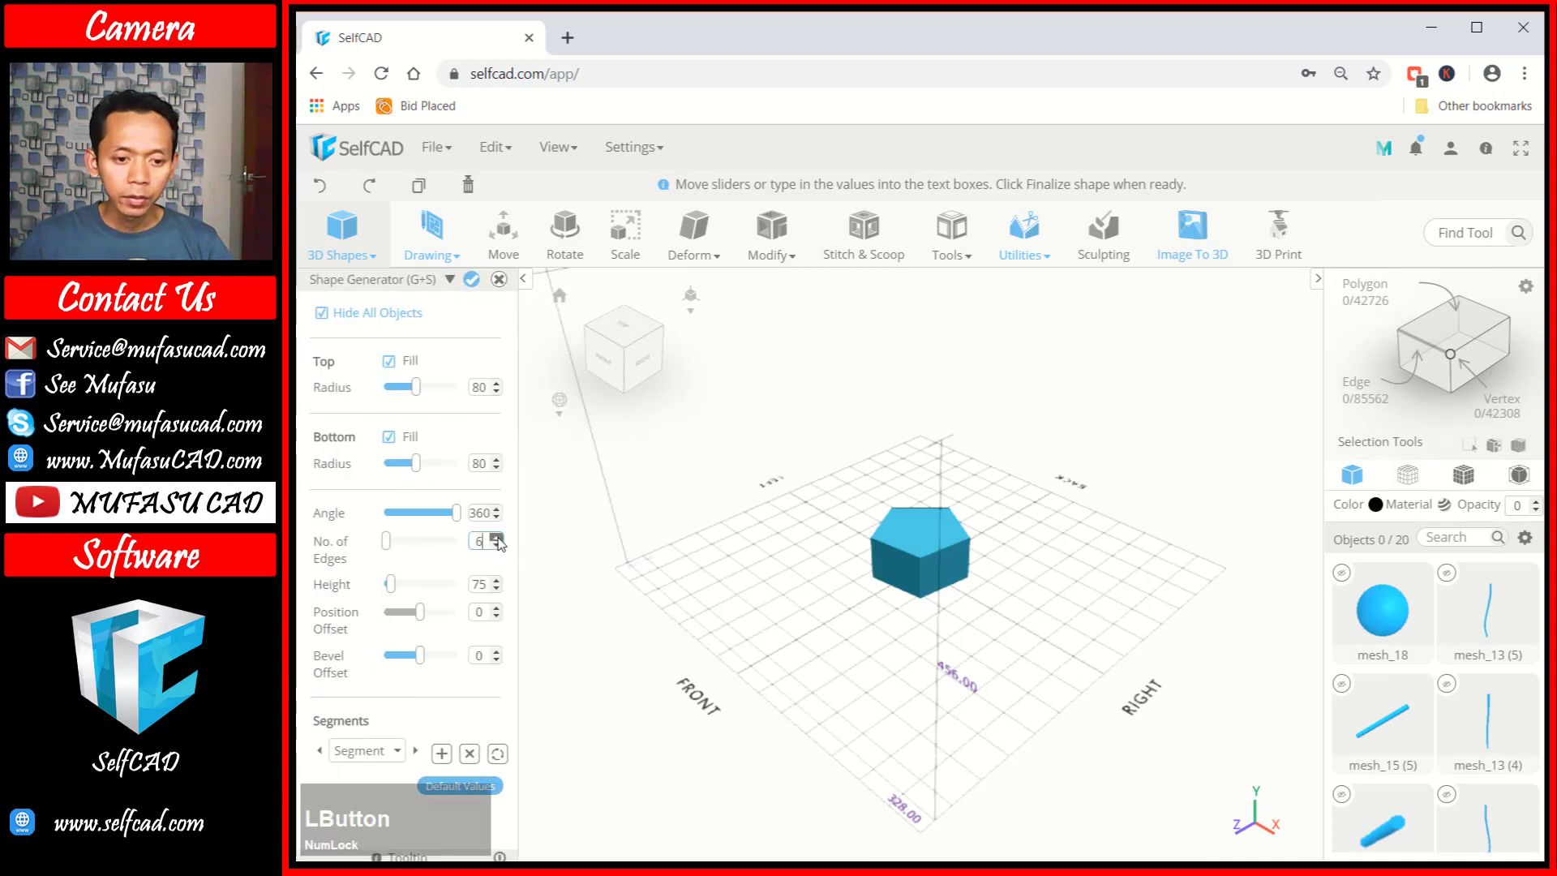
pyautogui.click(472, 279)
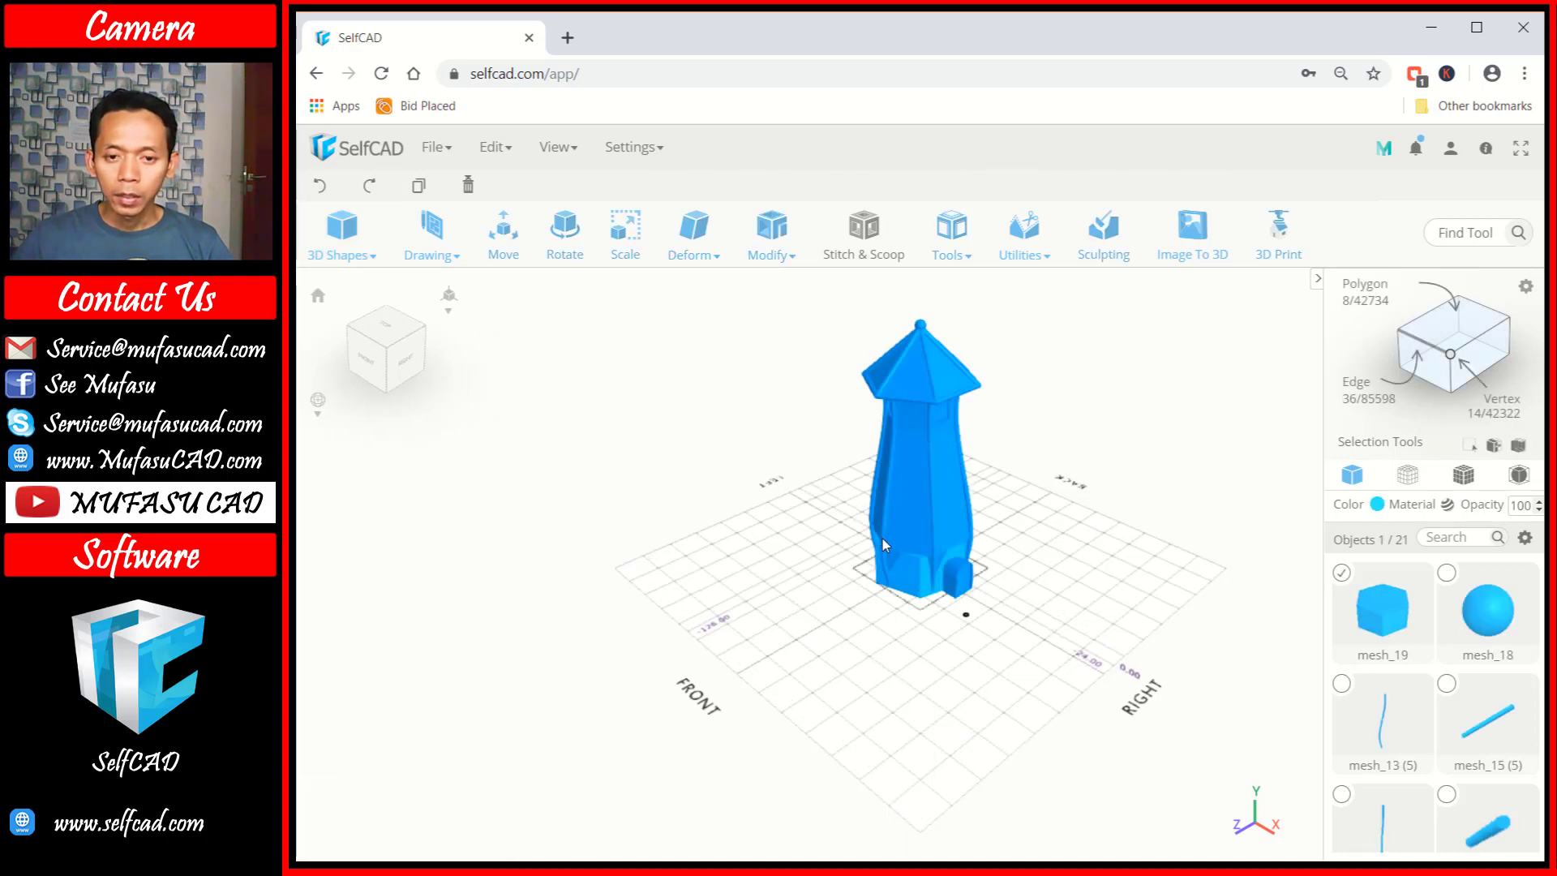
# Scale the hexagonal prism up uniformly to about 274 wide and 133 high, extending past the roof outline.
pyautogui.click(489, 225)
pyautogui.click(626, 230)
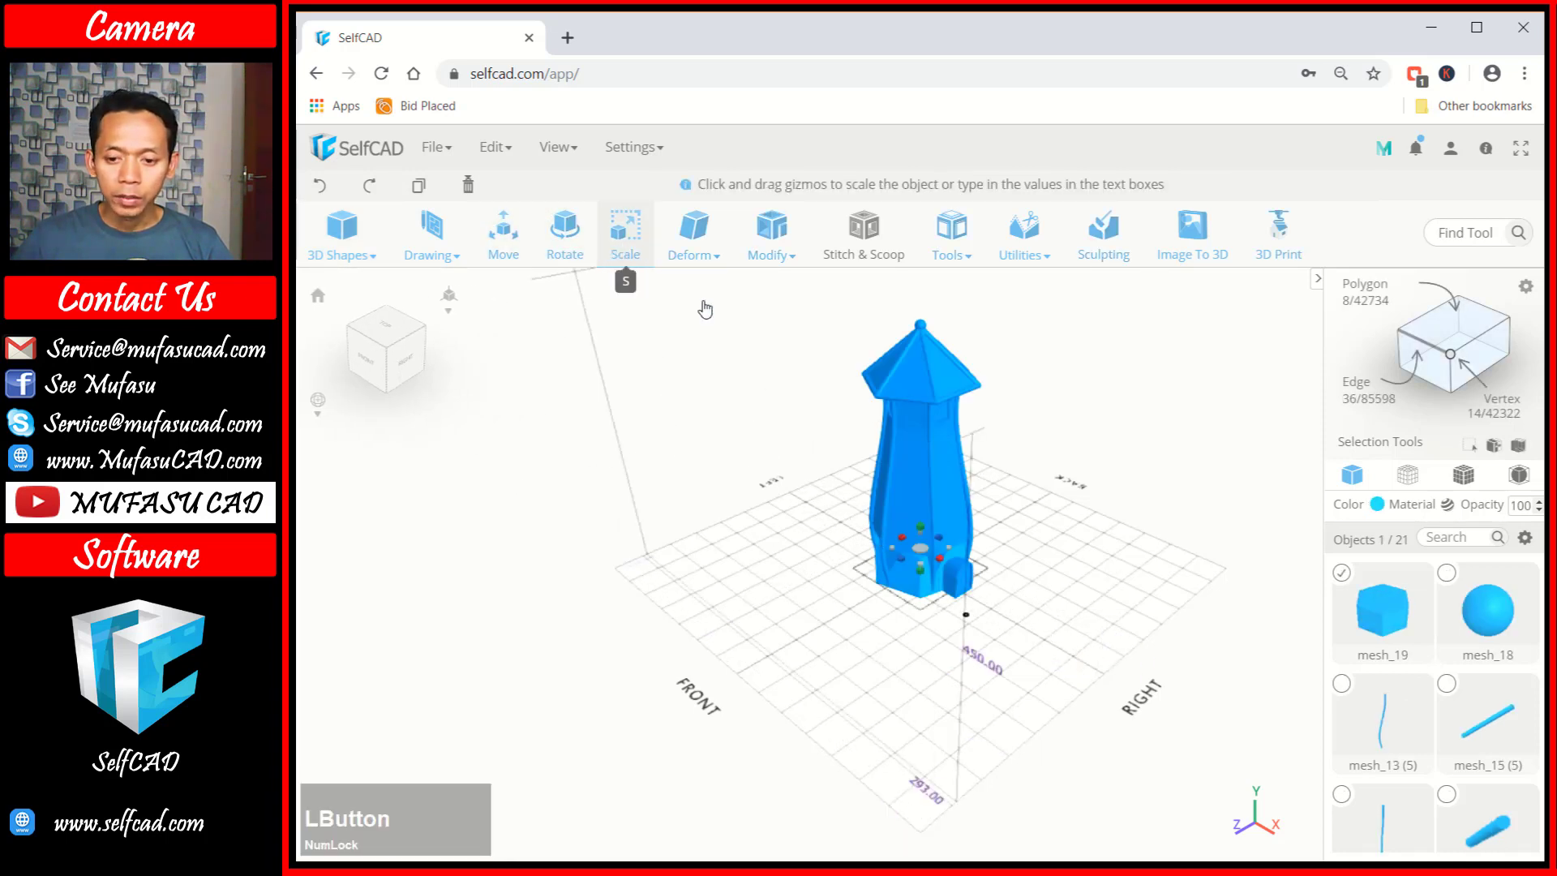
pyautogui.scroll(3, 932, 558)
pyautogui.scroll(1, 930, 555)
pyautogui.moveTo(910, 530); pyautogui.dragTo(830, 549)
pyautogui.click(672, 255)
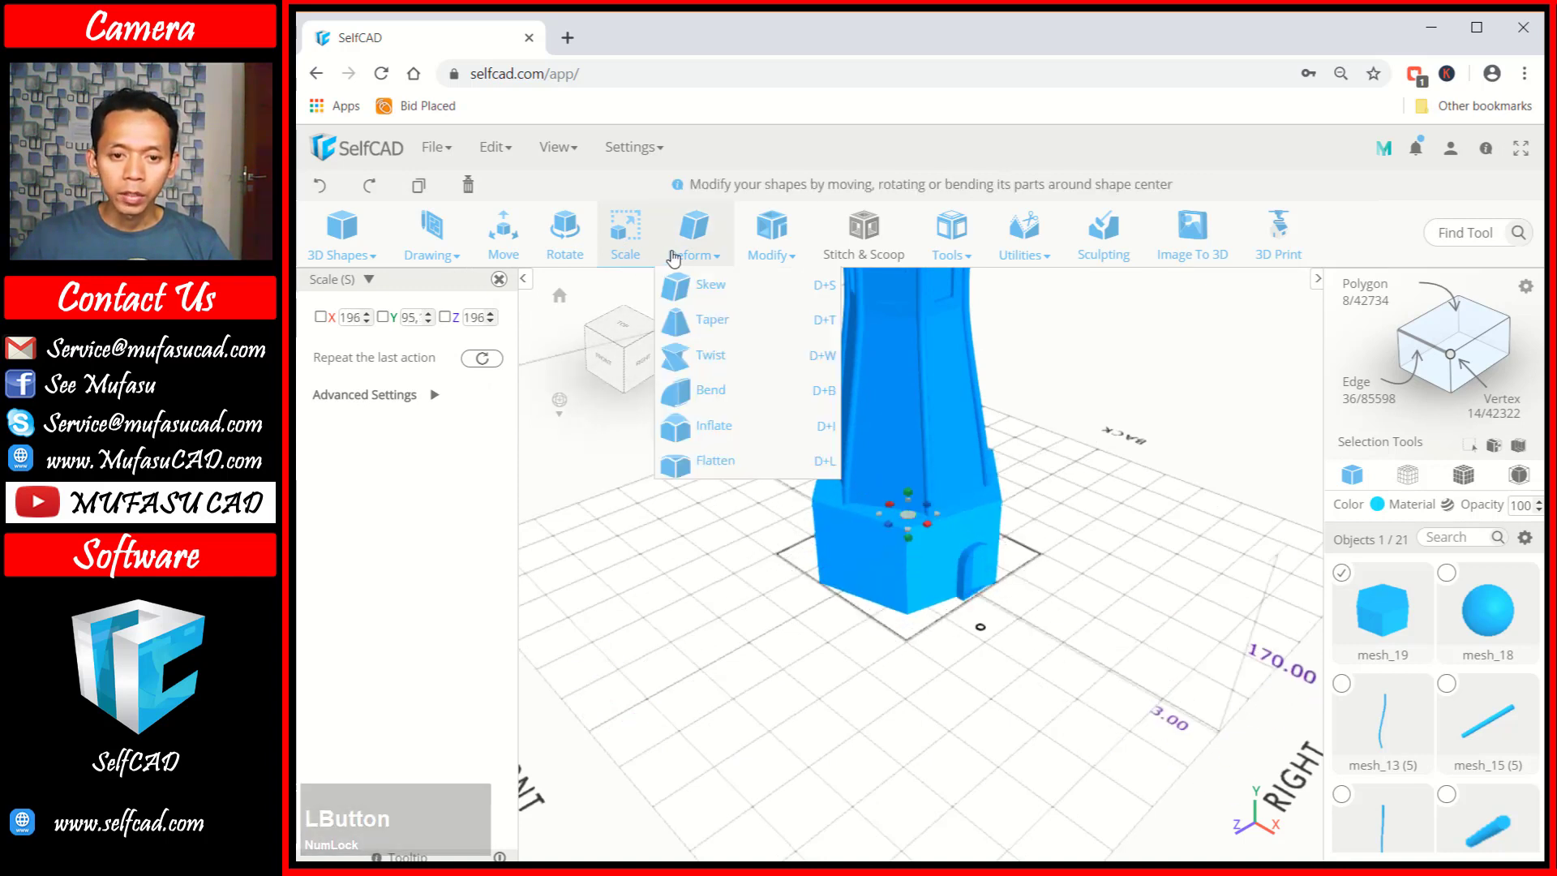
pyautogui.click(626, 331)
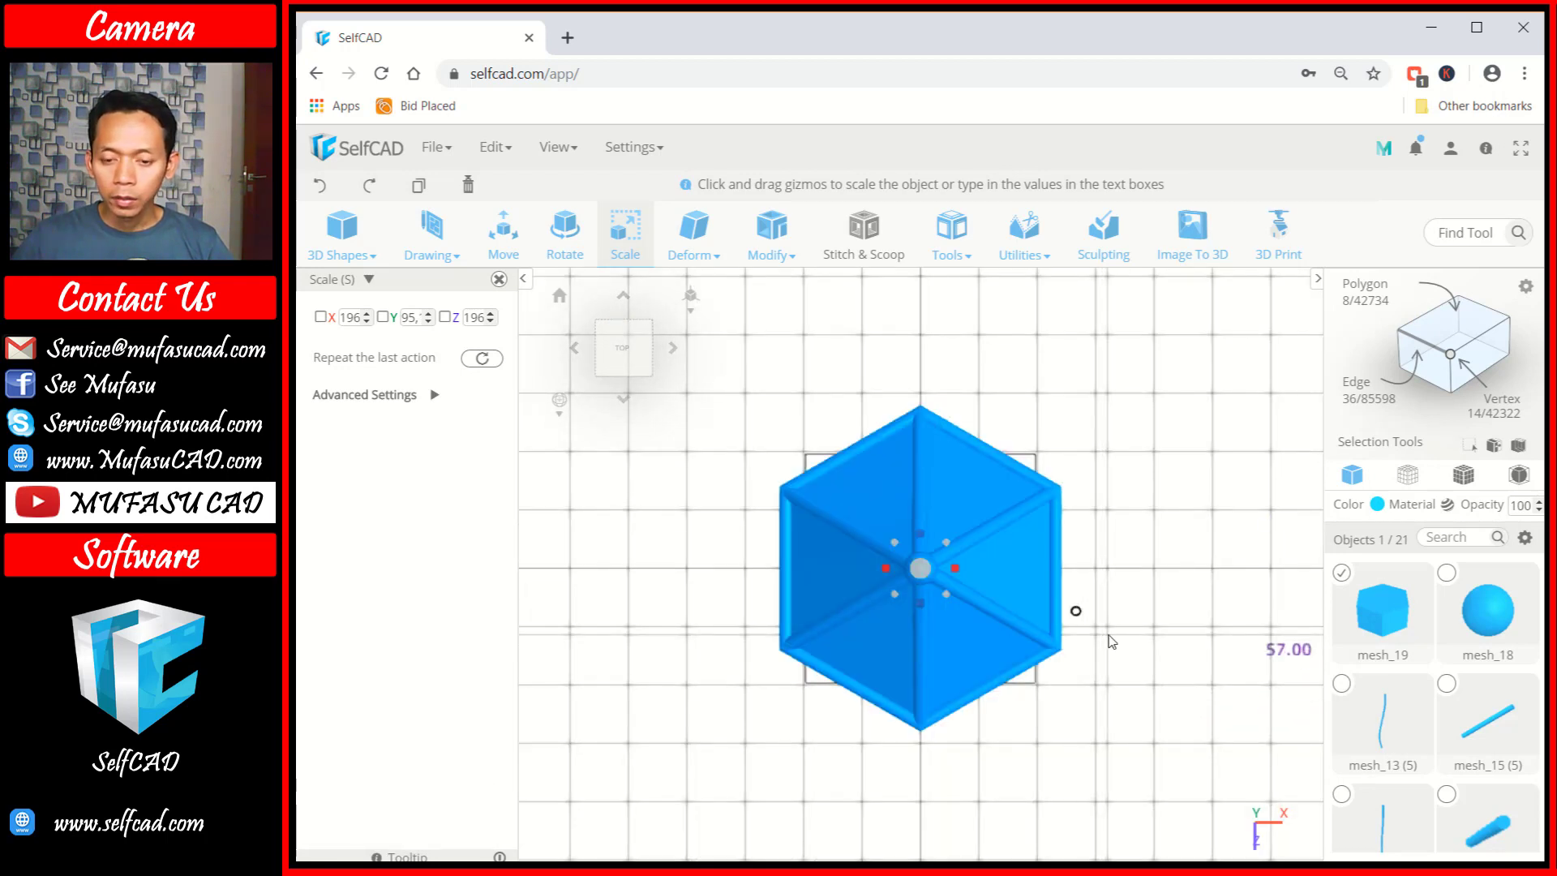
pyautogui.click(626, 235)
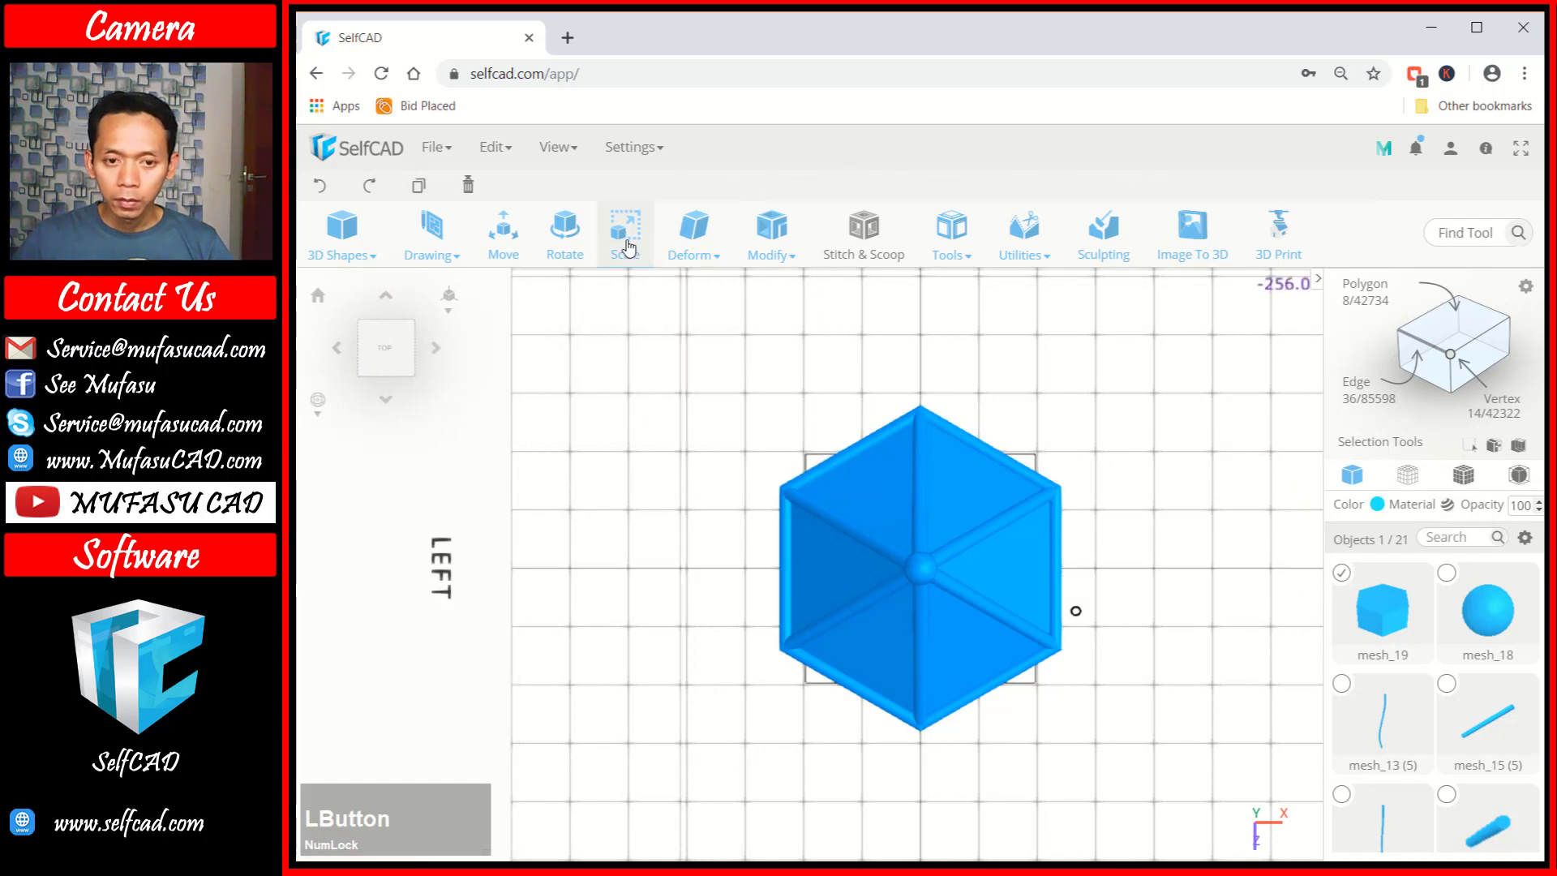
pyautogui.click(621, 235)
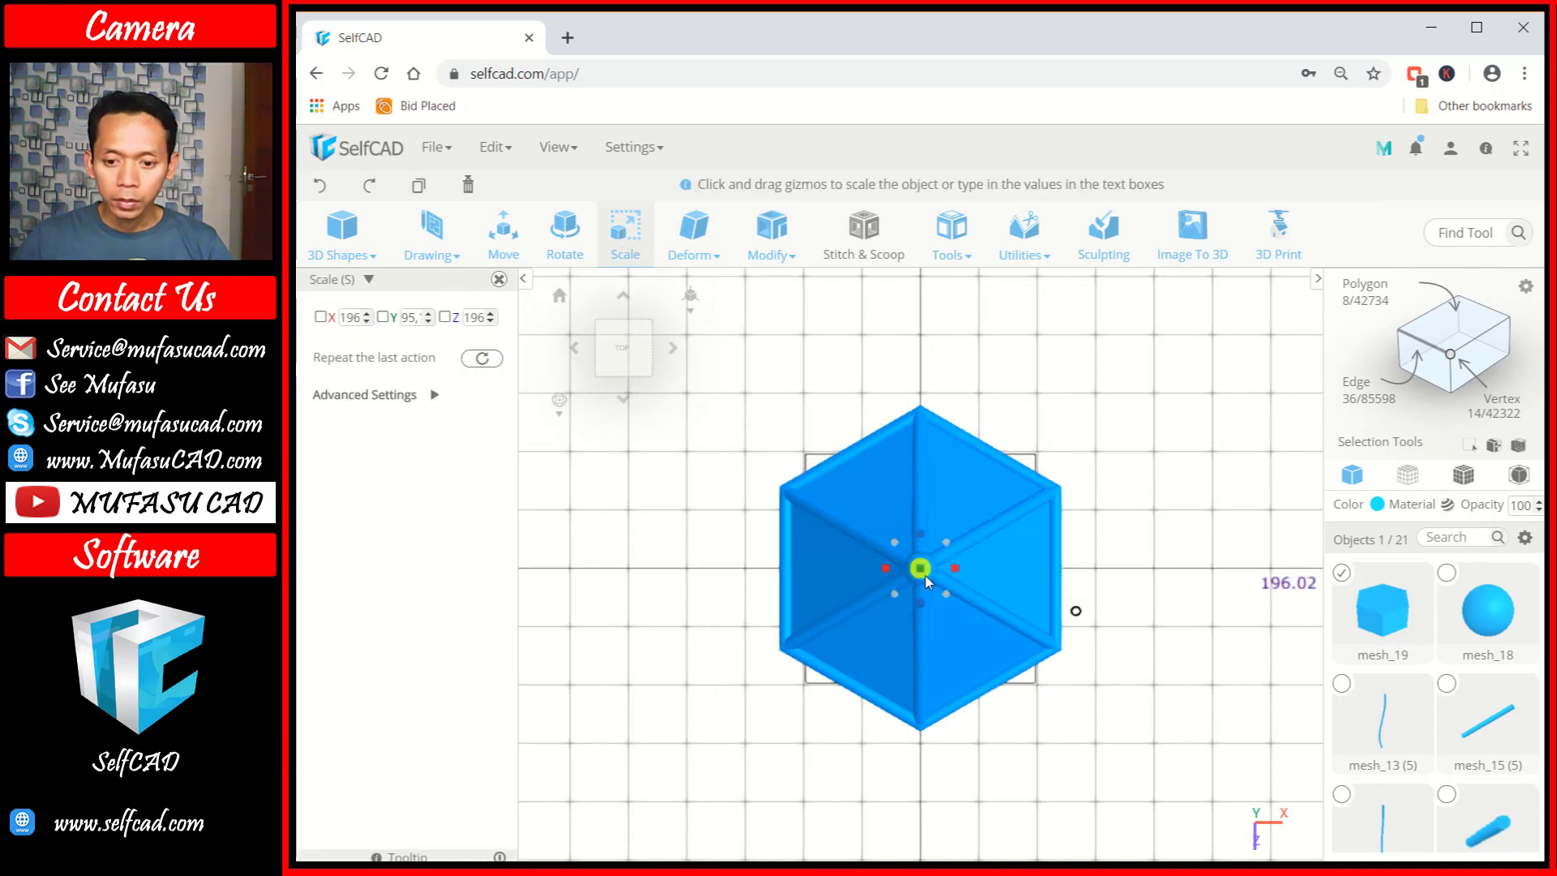
pyautogui.moveTo(950, 570); pyautogui.dragTo(1119, 535)
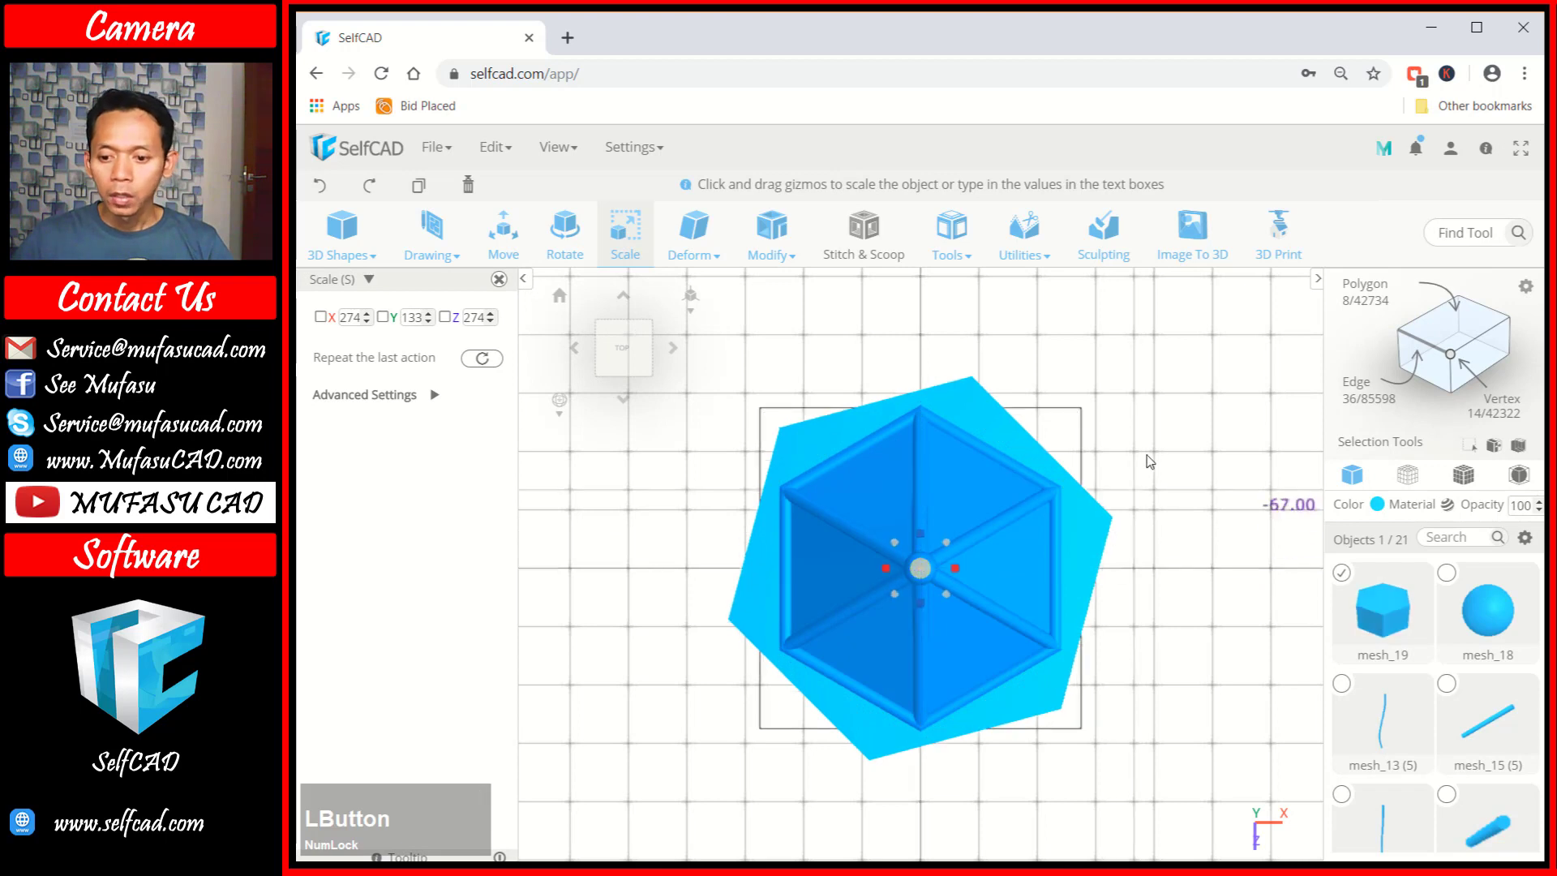
# Rotate the prism about its vertical axis to line up with the tower's sides and flatten it to a plate about 9.4 thick.
pyautogui.click(564, 235)
pyautogui.moveTo(920, 556); pyautogui.dragTo(1210, 490)
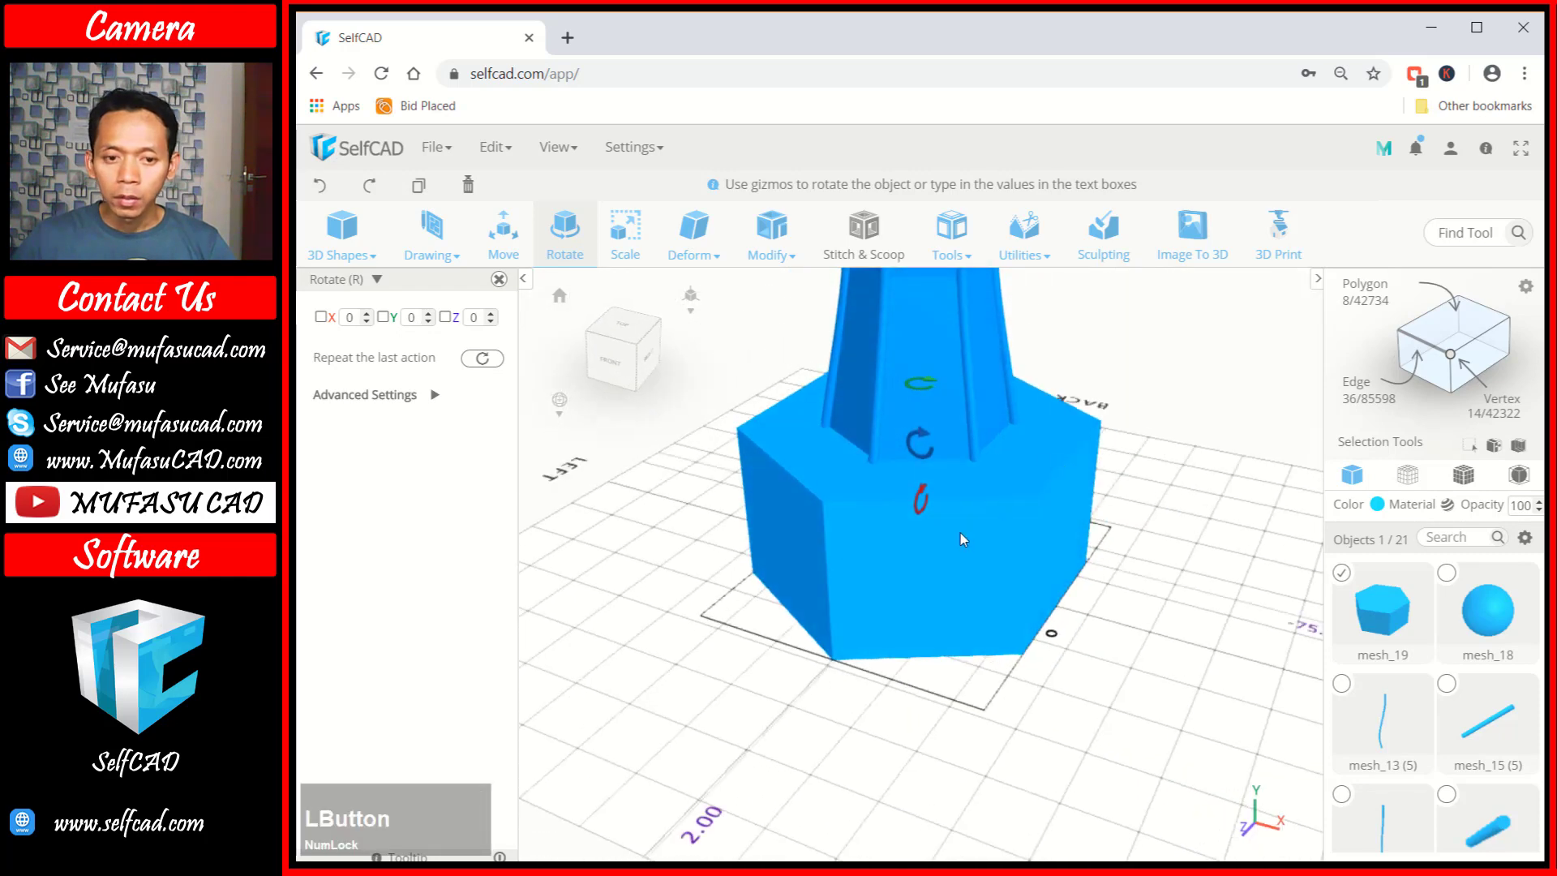
pyautogui.click(632, 242)
pyautogui.moveTo(921, 534); pyautogui.dragTo(919, 382)
pyautogui.moveTo(1200, 519); pyautogui.dragTo(1206, 472)
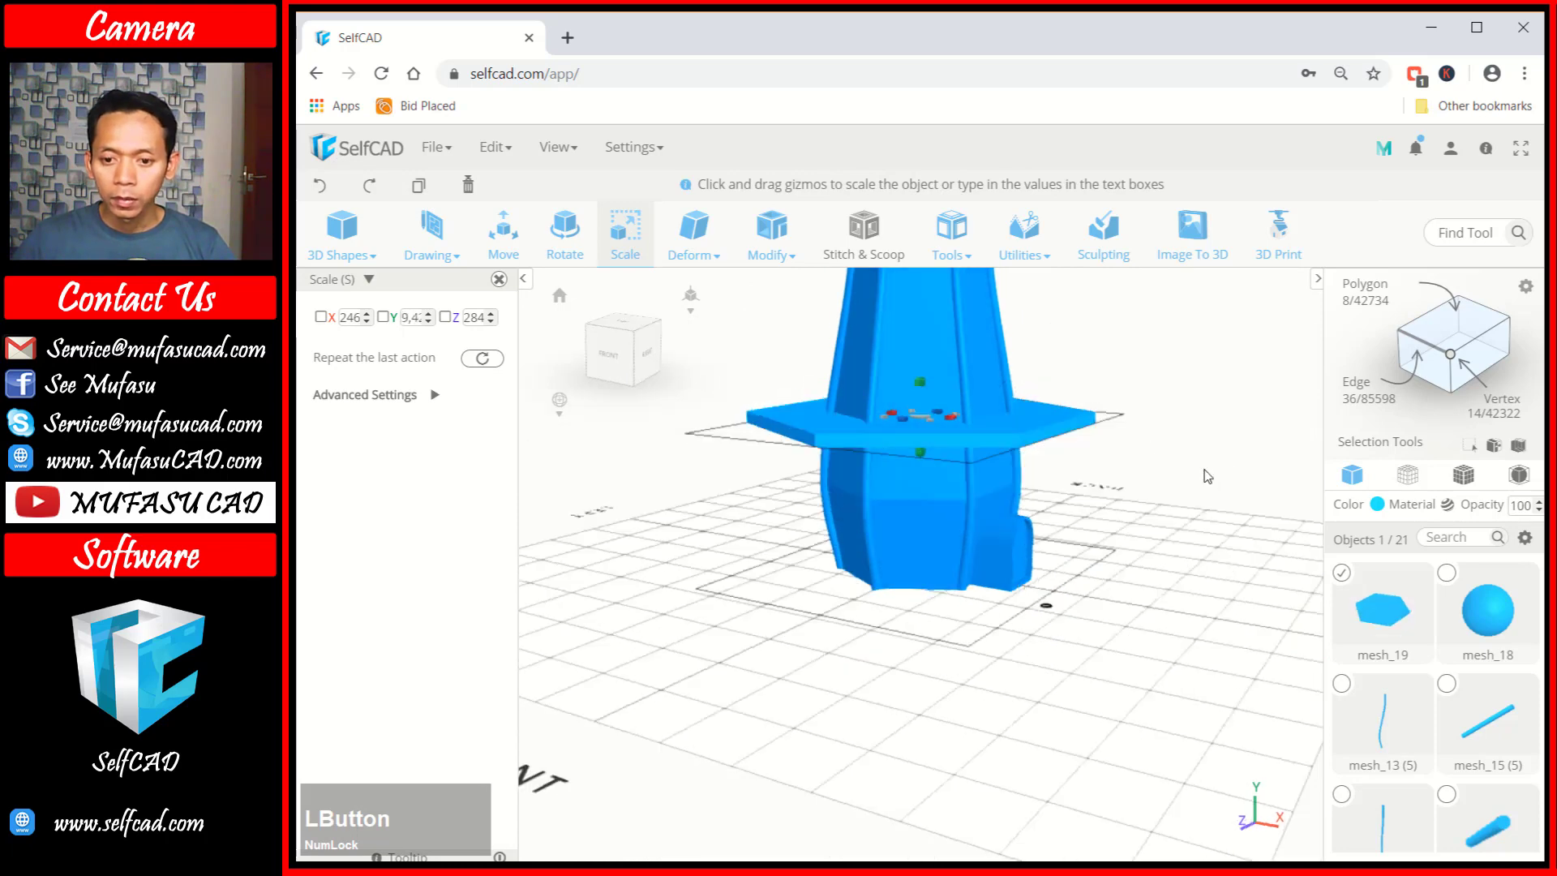
# Scale the hexagonal plate down uniformly to about 173 by 200 and lower it to about Y 70 as a ledge around the tower's lower part.
pyautogui.scroll(3, 932, 427)
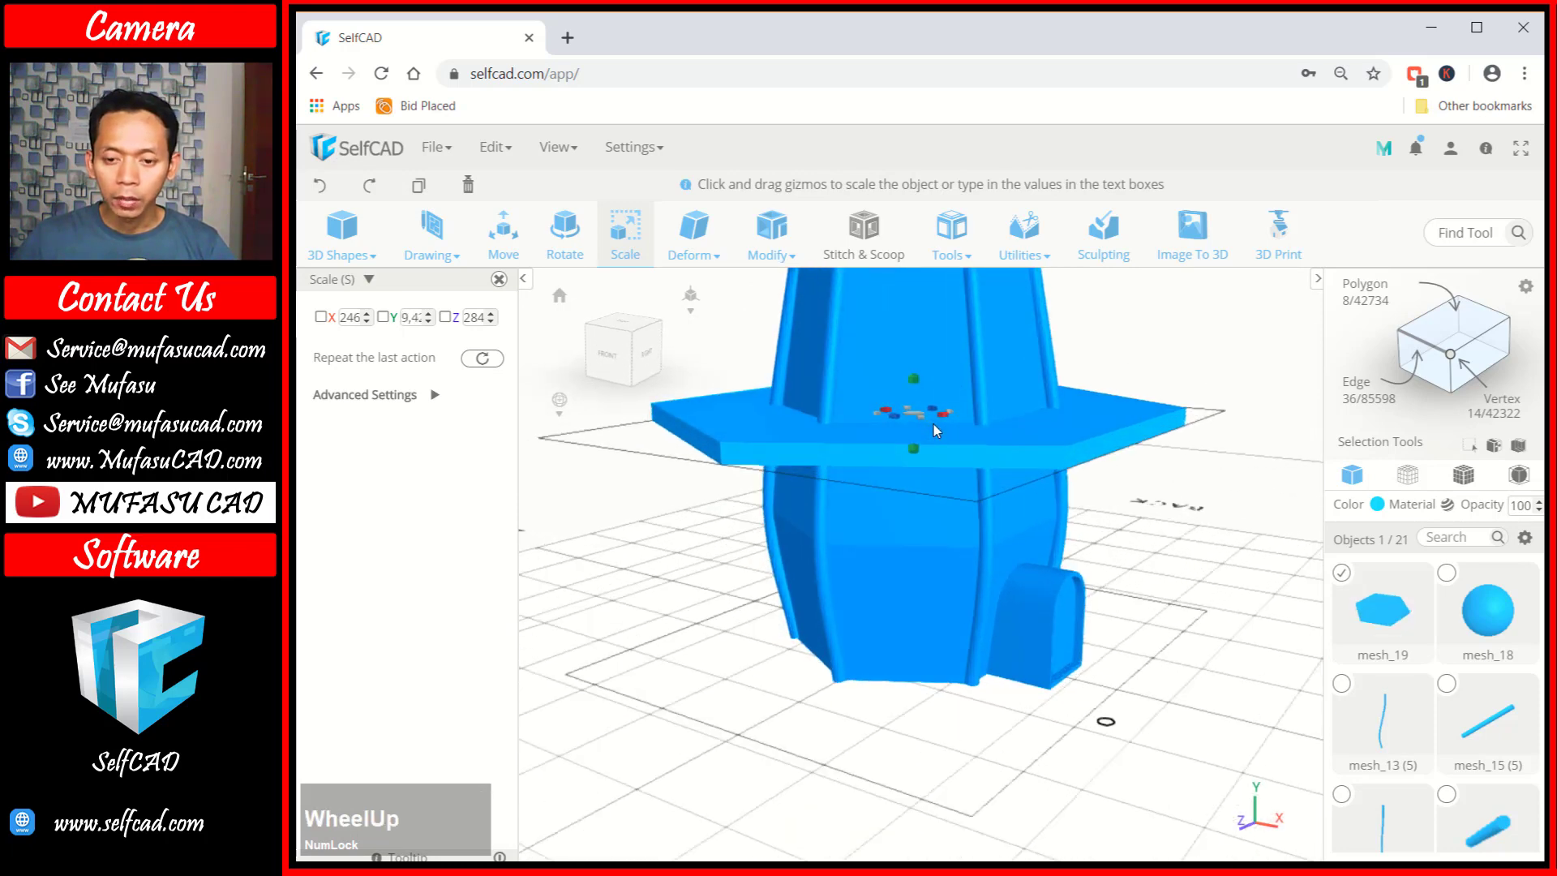
pyautogui.scroll(2, 932, 425)
pyautogui.moveTo(908, 410); pyautogui.dragTo(942, 391)
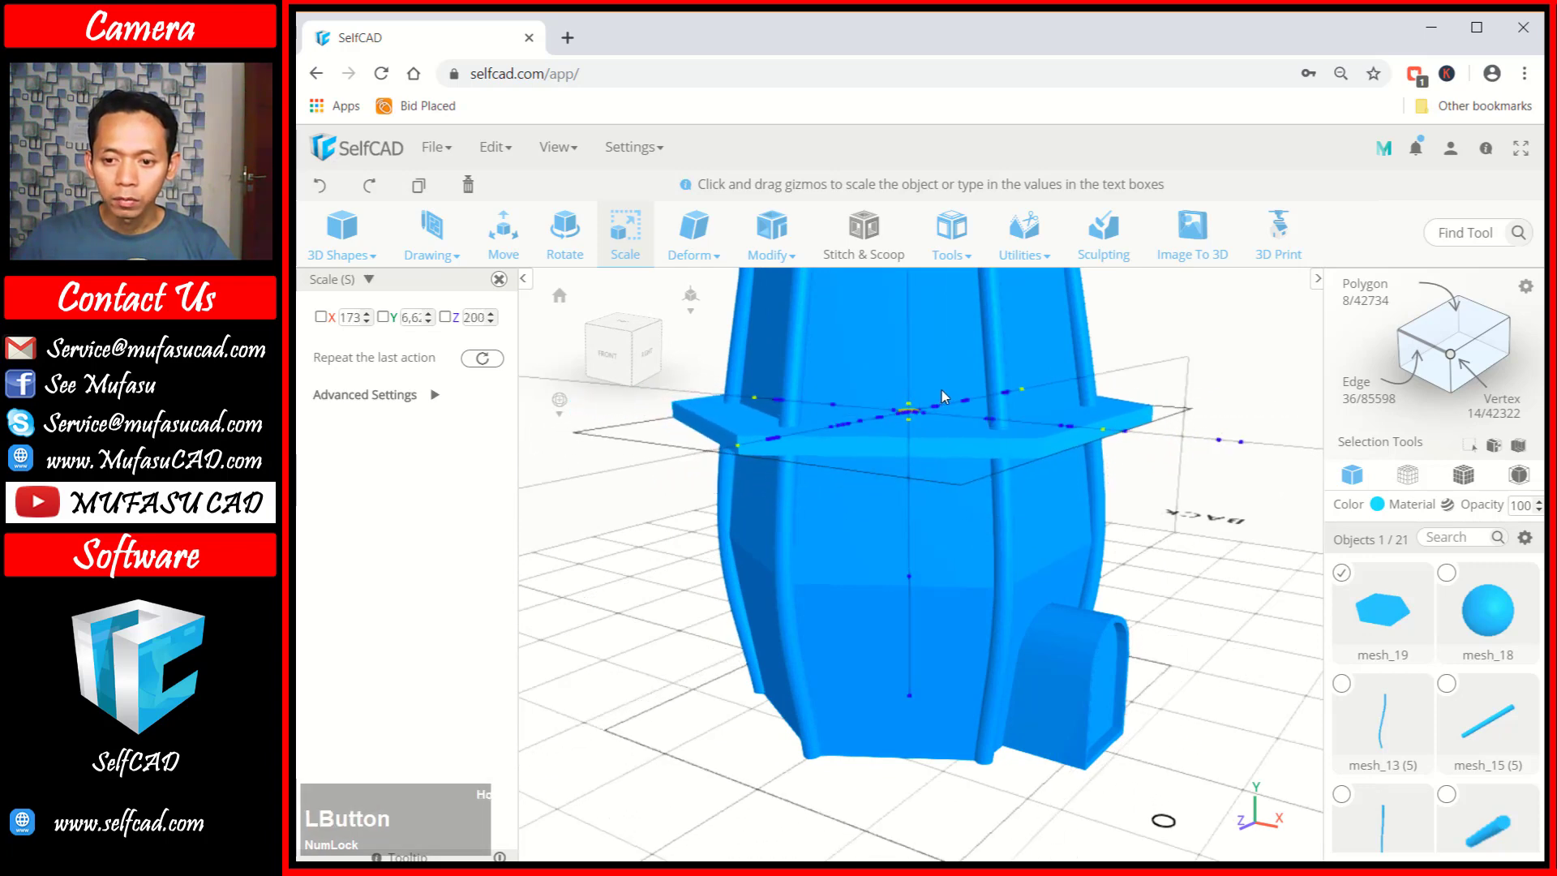
pyautogui.moveTo(1161, 441); pyautogui.dragTo(1192, 487)
pyautogui.press('m')
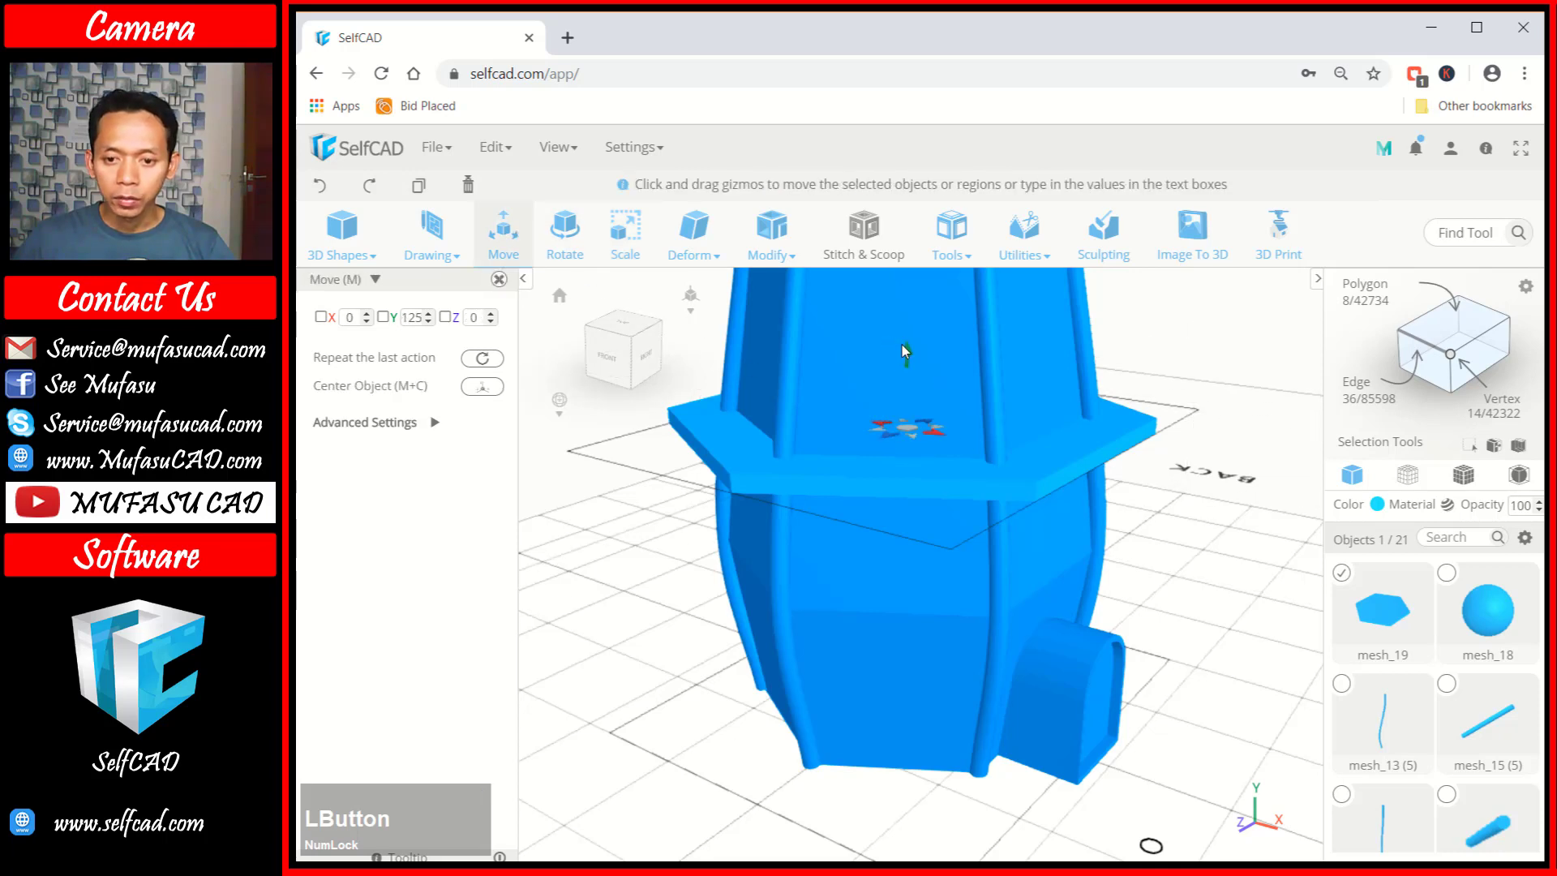
pyautogui.moveTo(906, 347); pyautogui.dragTo(919, 484)
pyautogui.scroll(-3, 1147, 574)
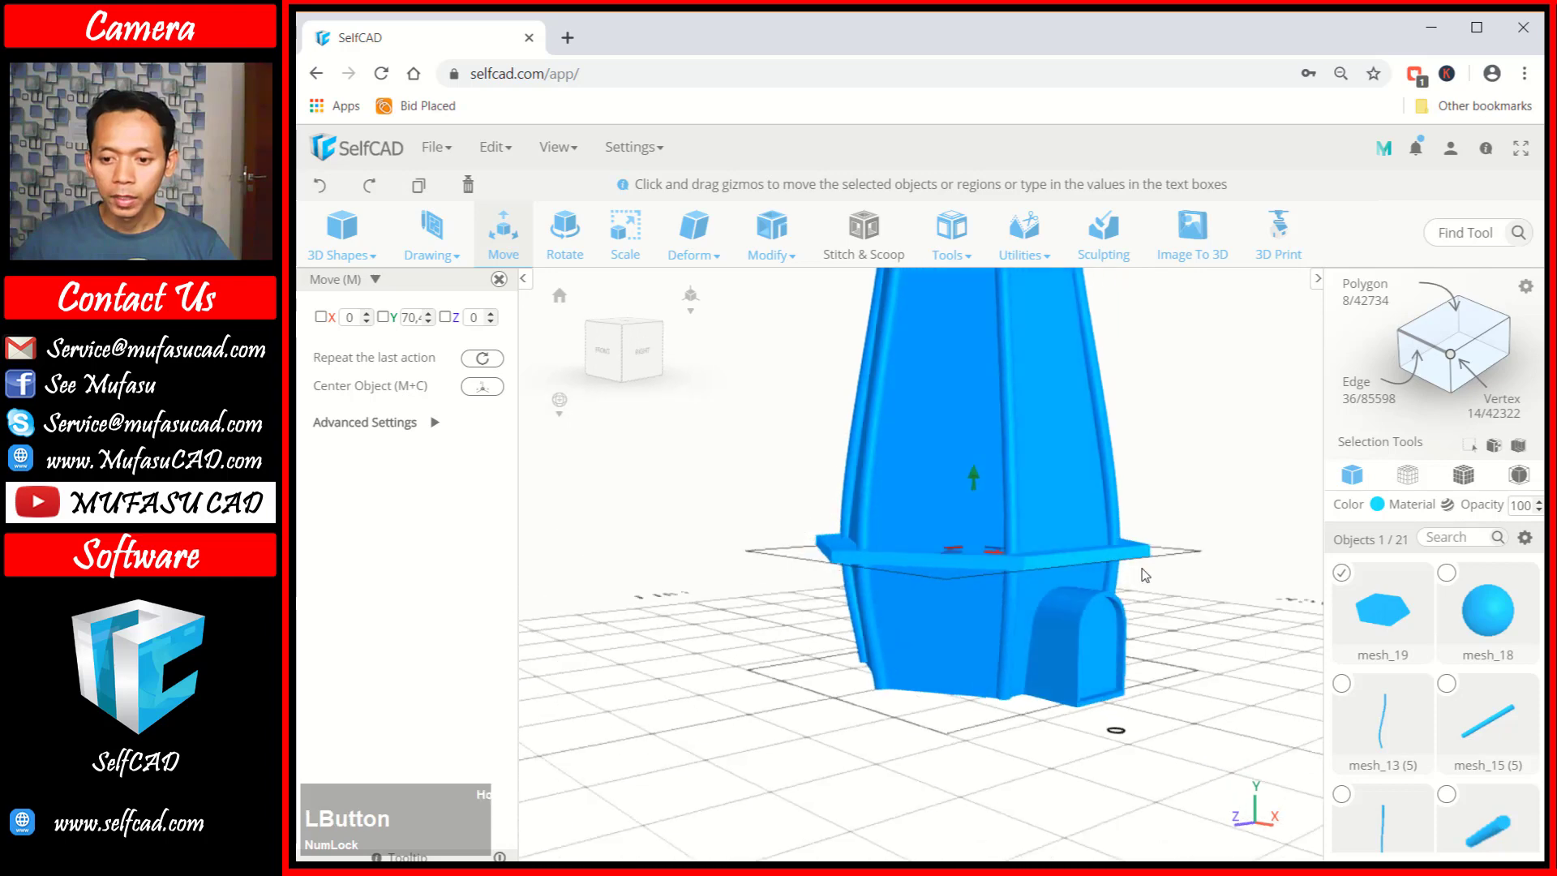
pyautogui.moveTo(1129, 563); pyautogui.dragTo(1090, 616)
pyautogui.scroll(-2, 1090, 616)
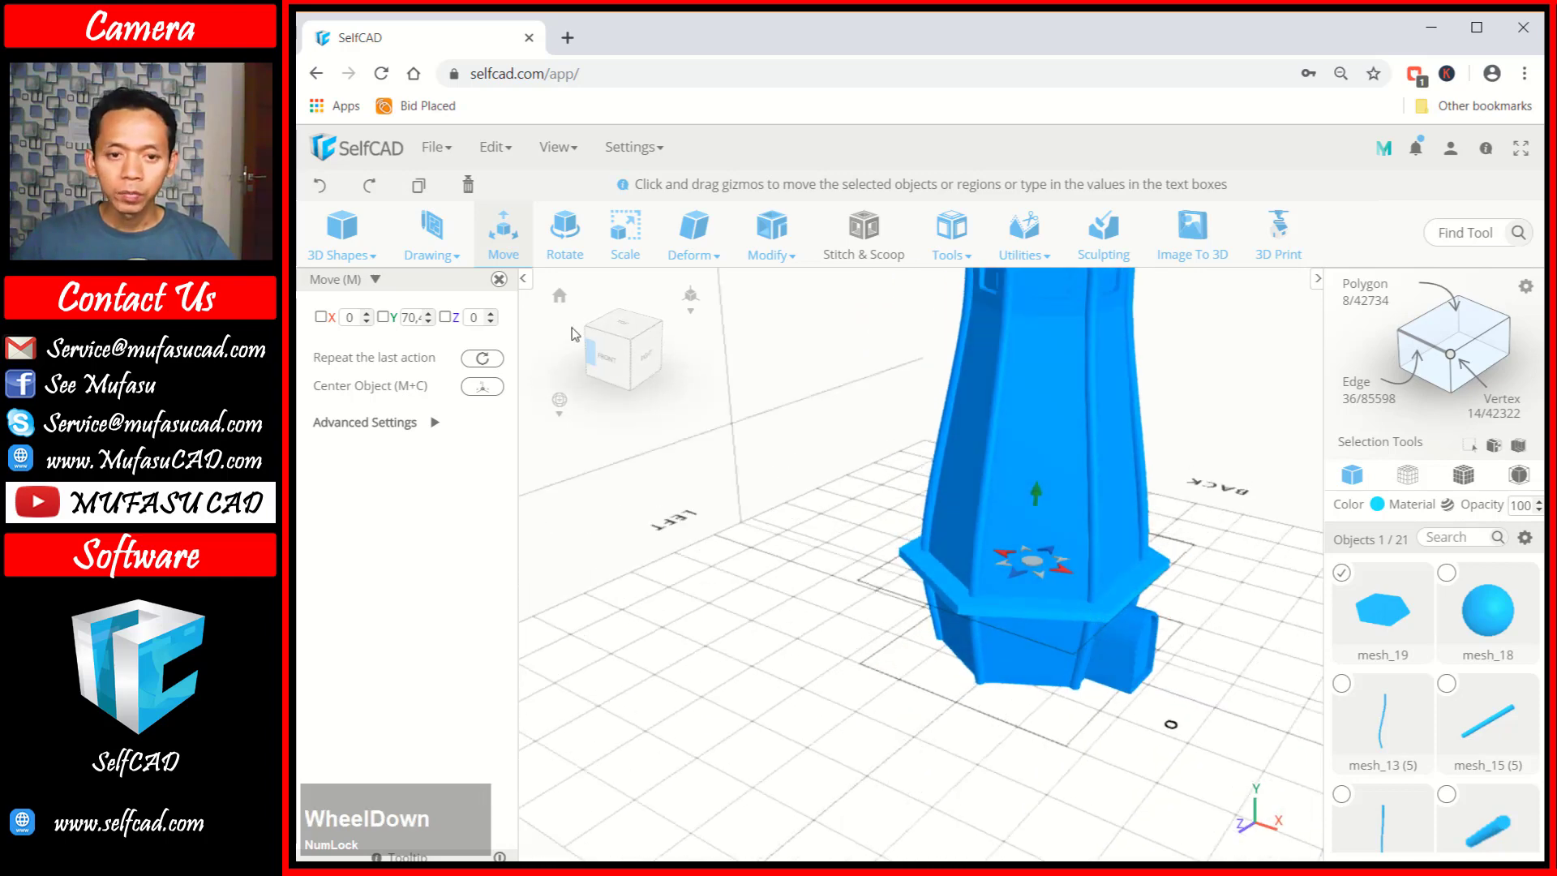
# Copy the hexagonal ledge plate and align the copy to the original, using mesh_19 as the reference.
pyautogui.click(419, 188)
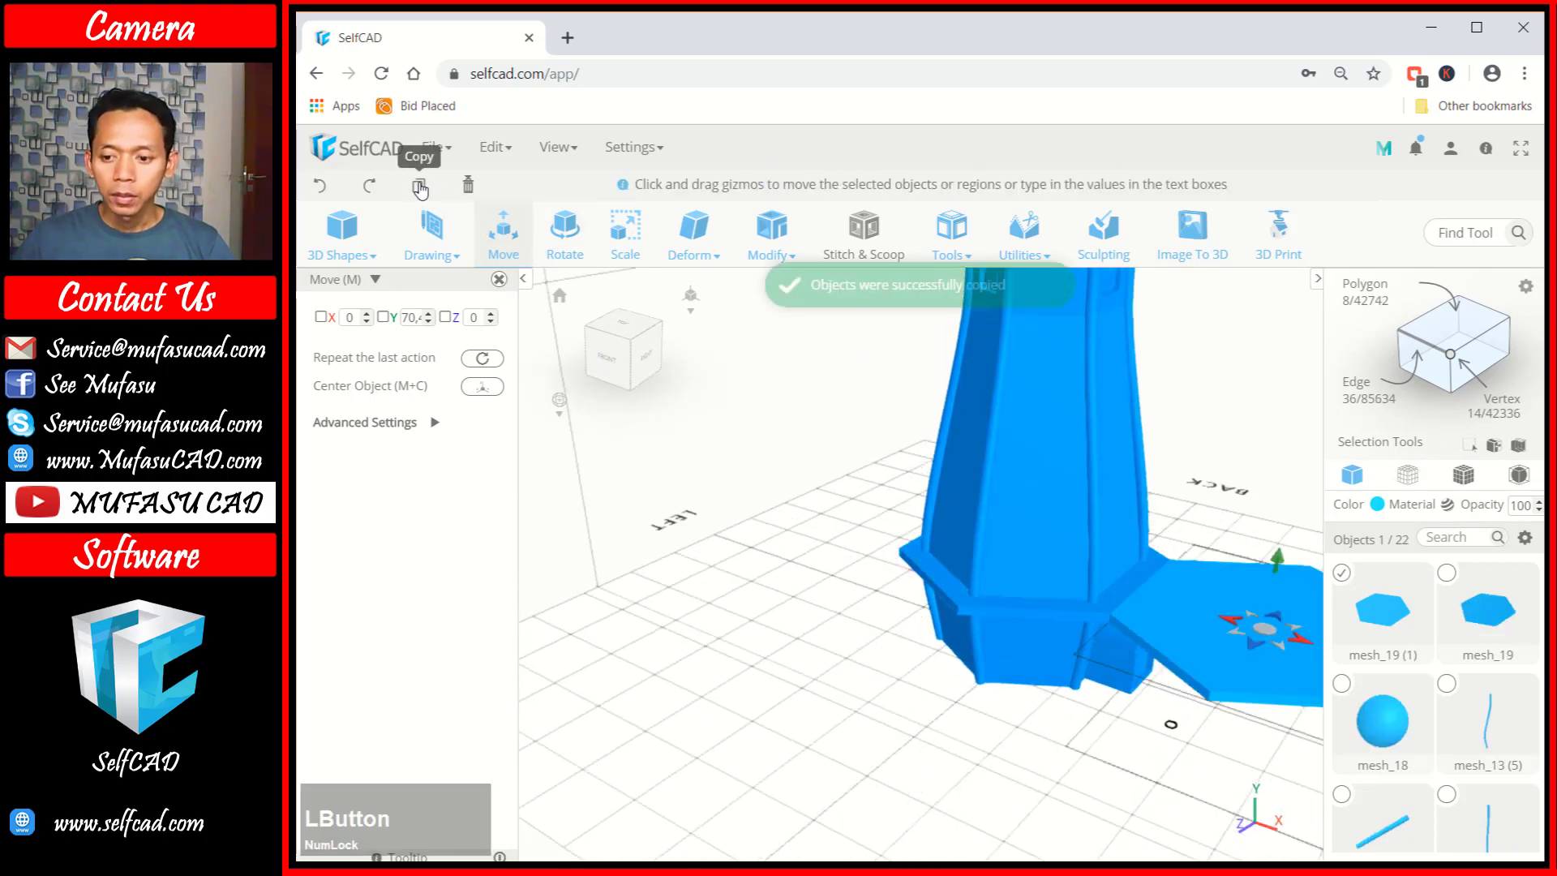
pyautogui.moveTo(827, 473); pyautogui.dragTo(1239, 618, button='middle')
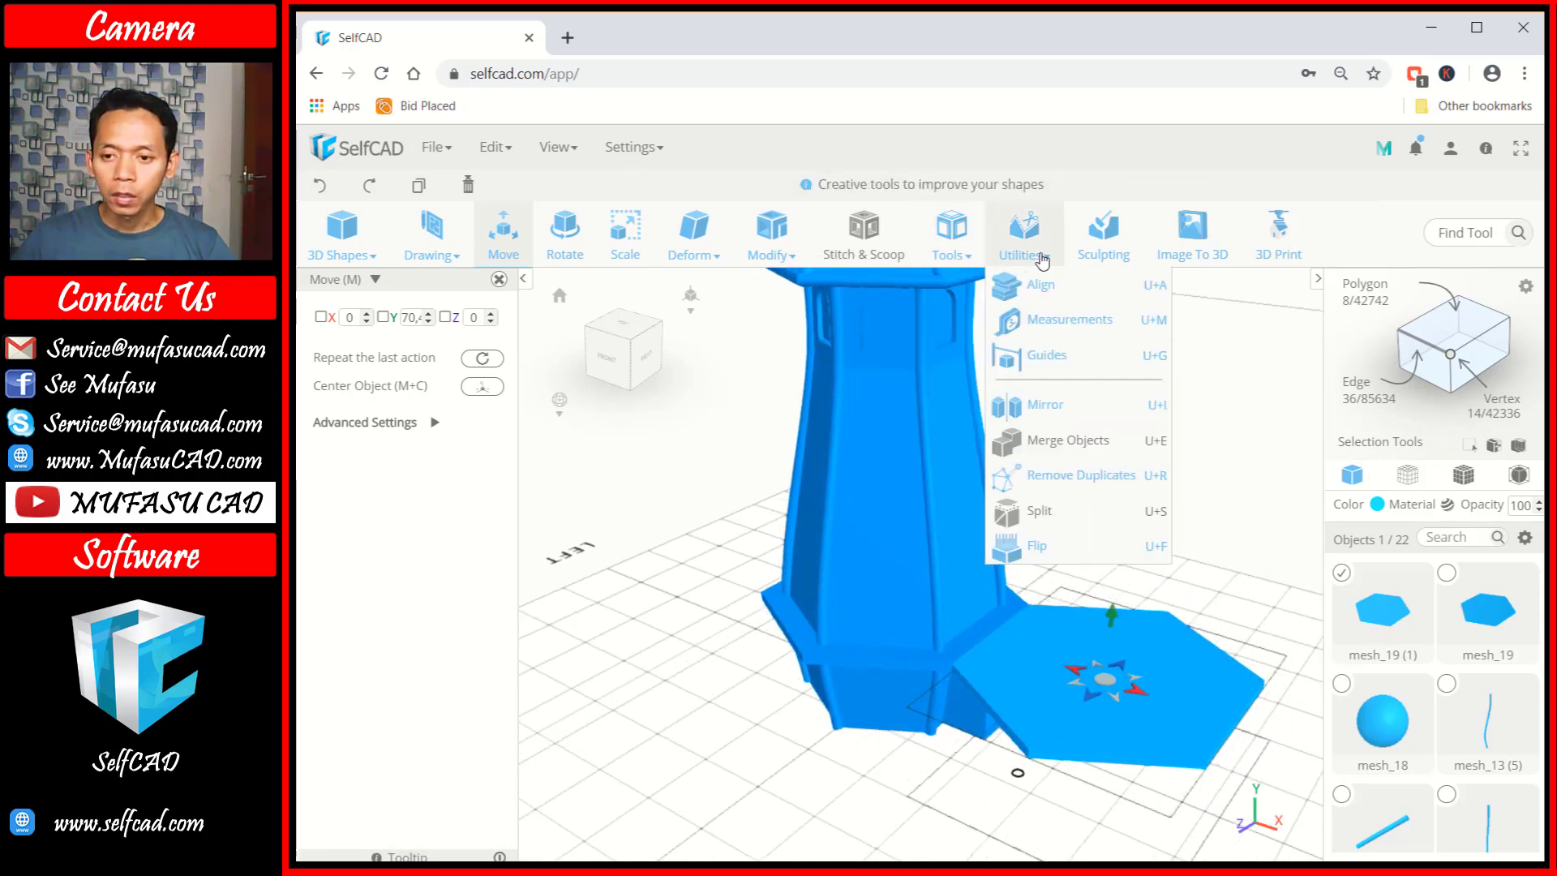
pyautogui.moveTo(1025, 242)
pyautogui.click(1039, 296)
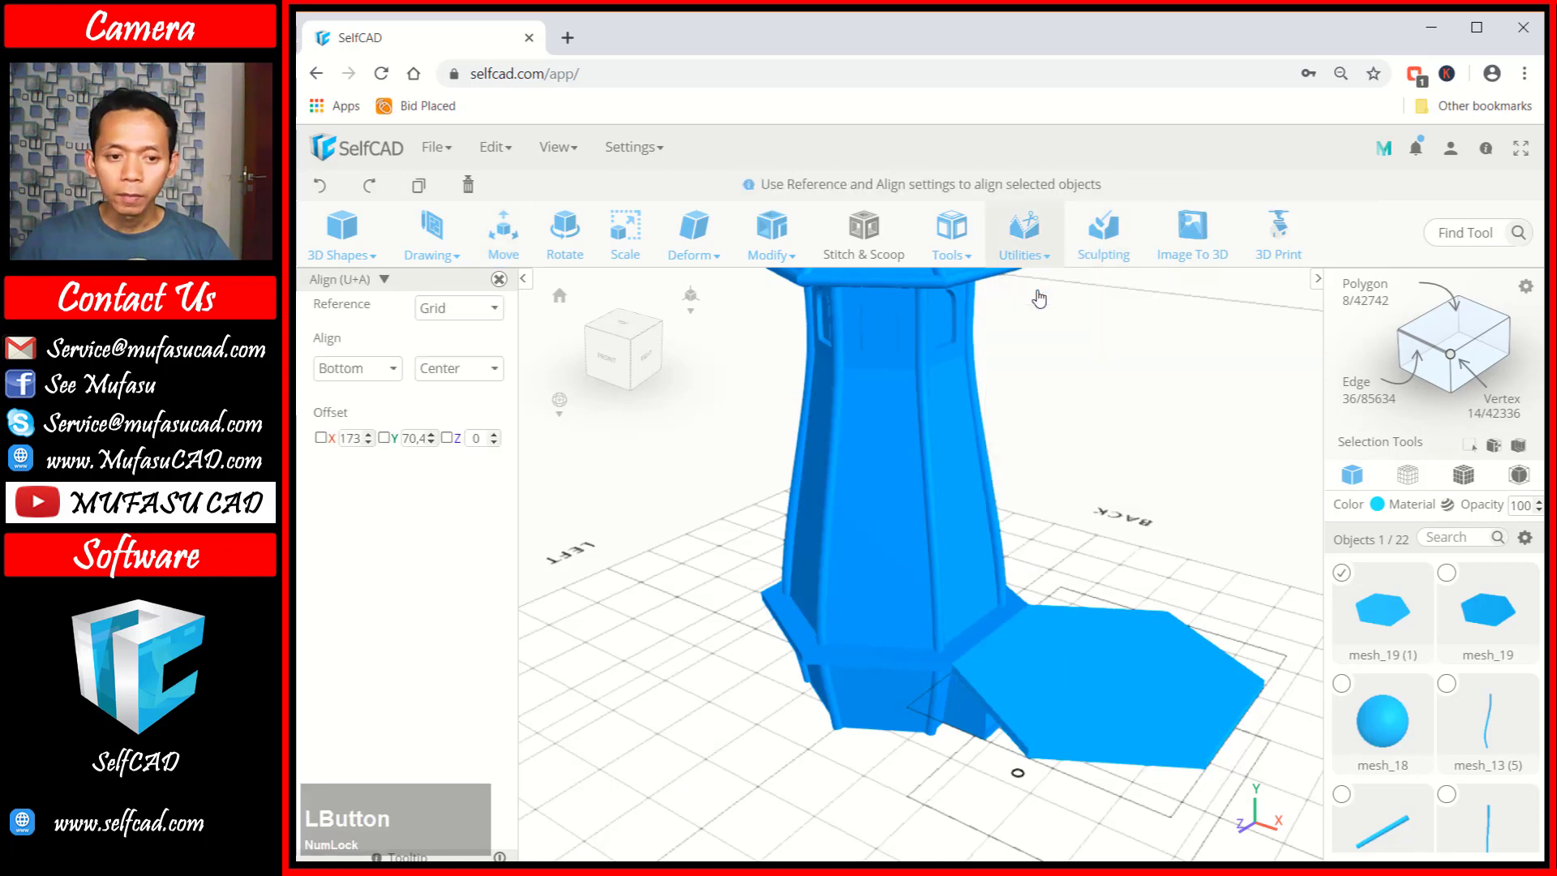
pyautogui.click(438, 312)
pyautogui.click(455, 692)
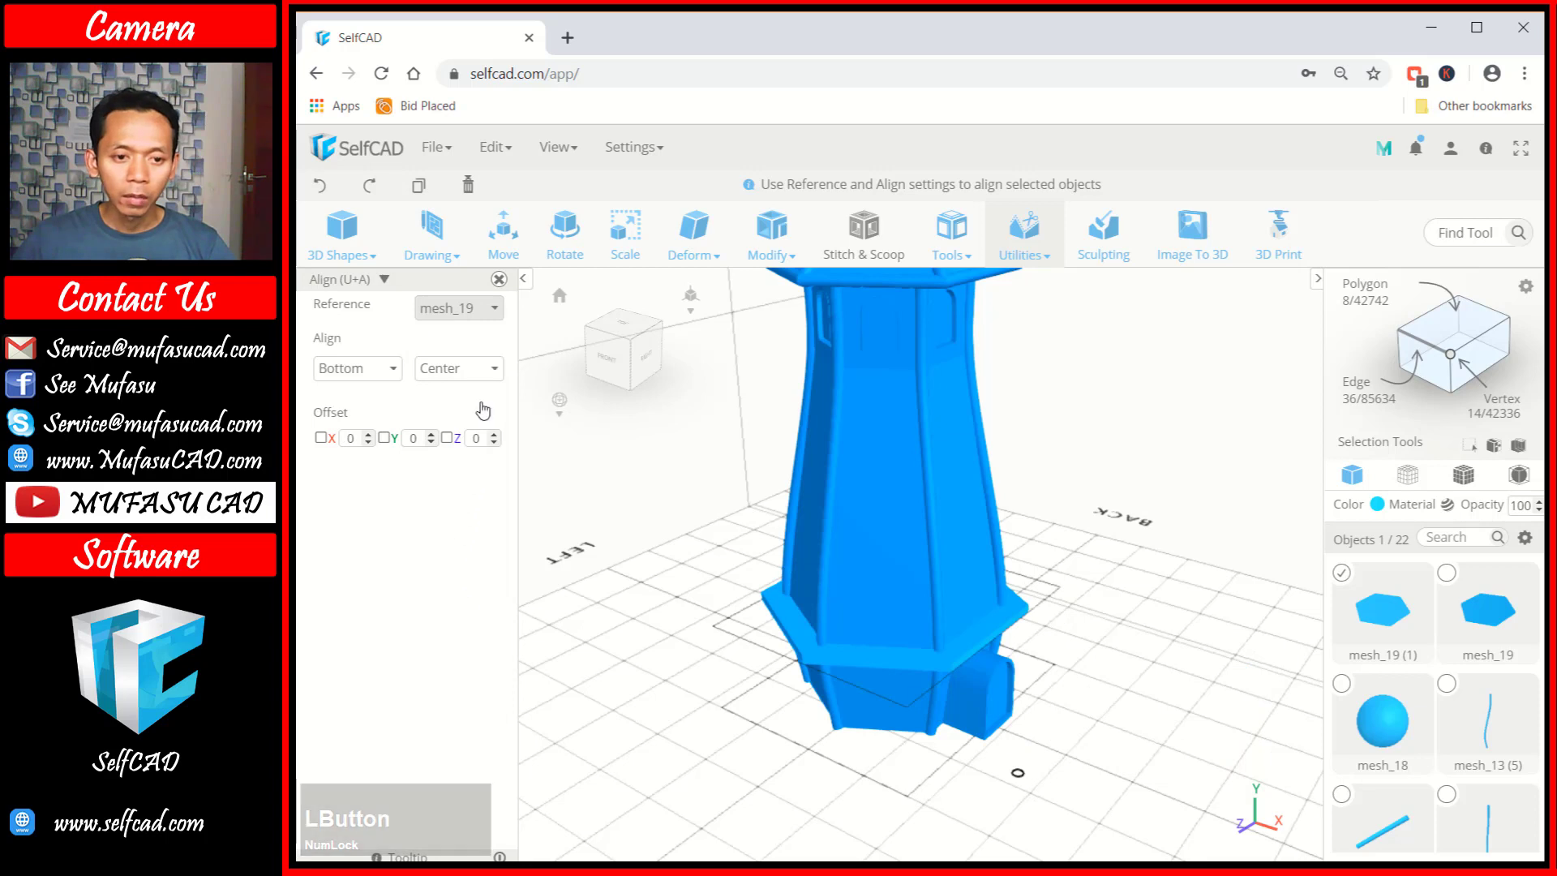
# Raise the copied ledge plate to about Y 256, just below the tower's upper windows.
pyautogui.click(502, 234)
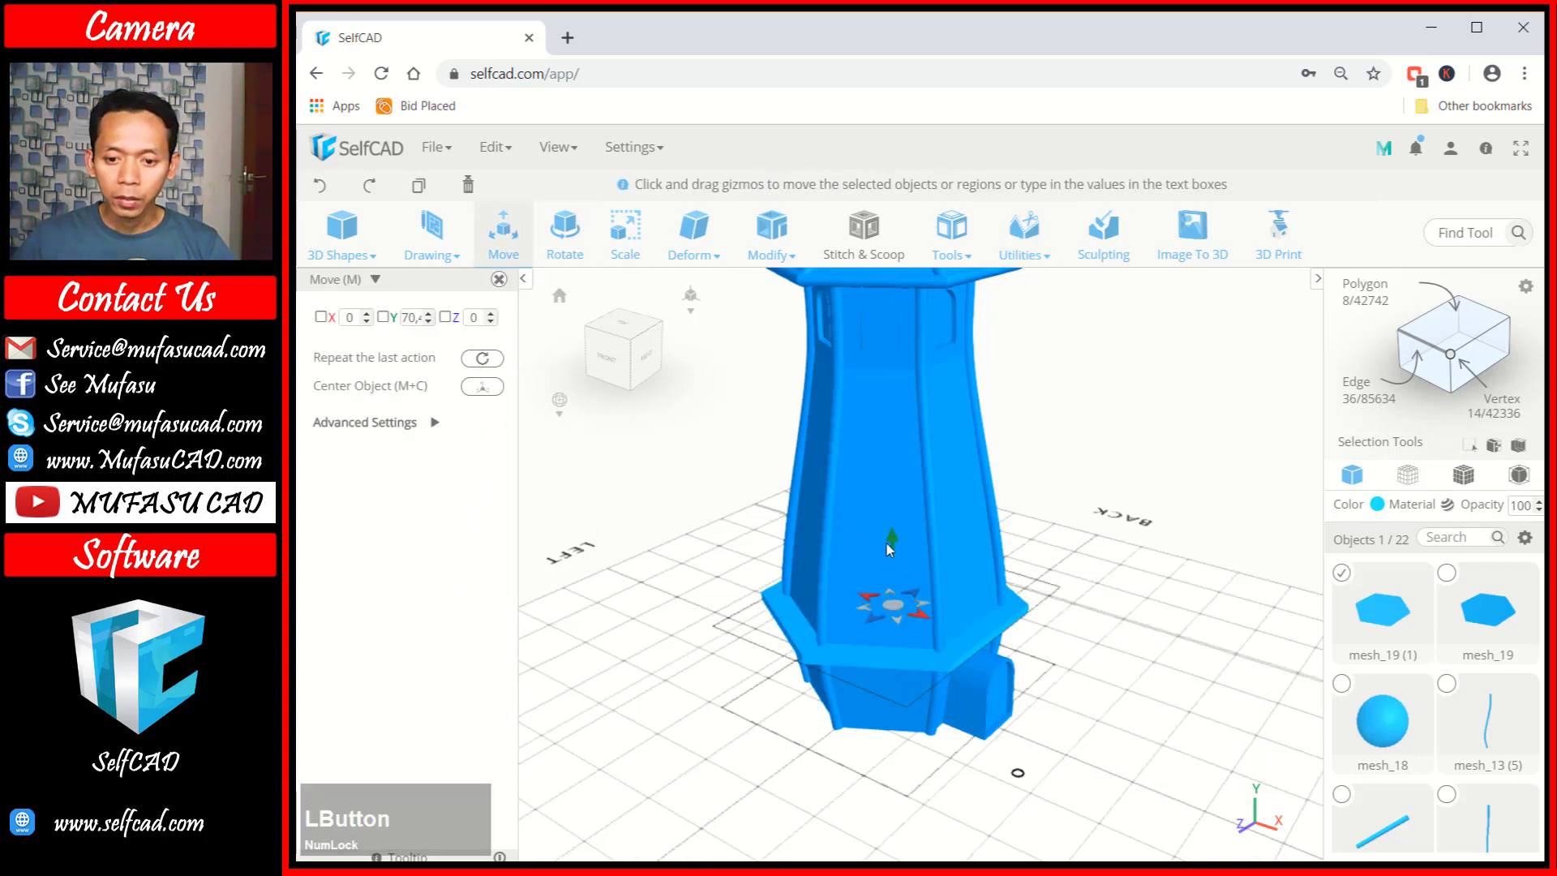
pyautogui.moveTo(892, 541); pyautogui.dragTo(884, 282)
pyautogui.moveTo(909, 340); pyautogui.dragTo(970, 401)
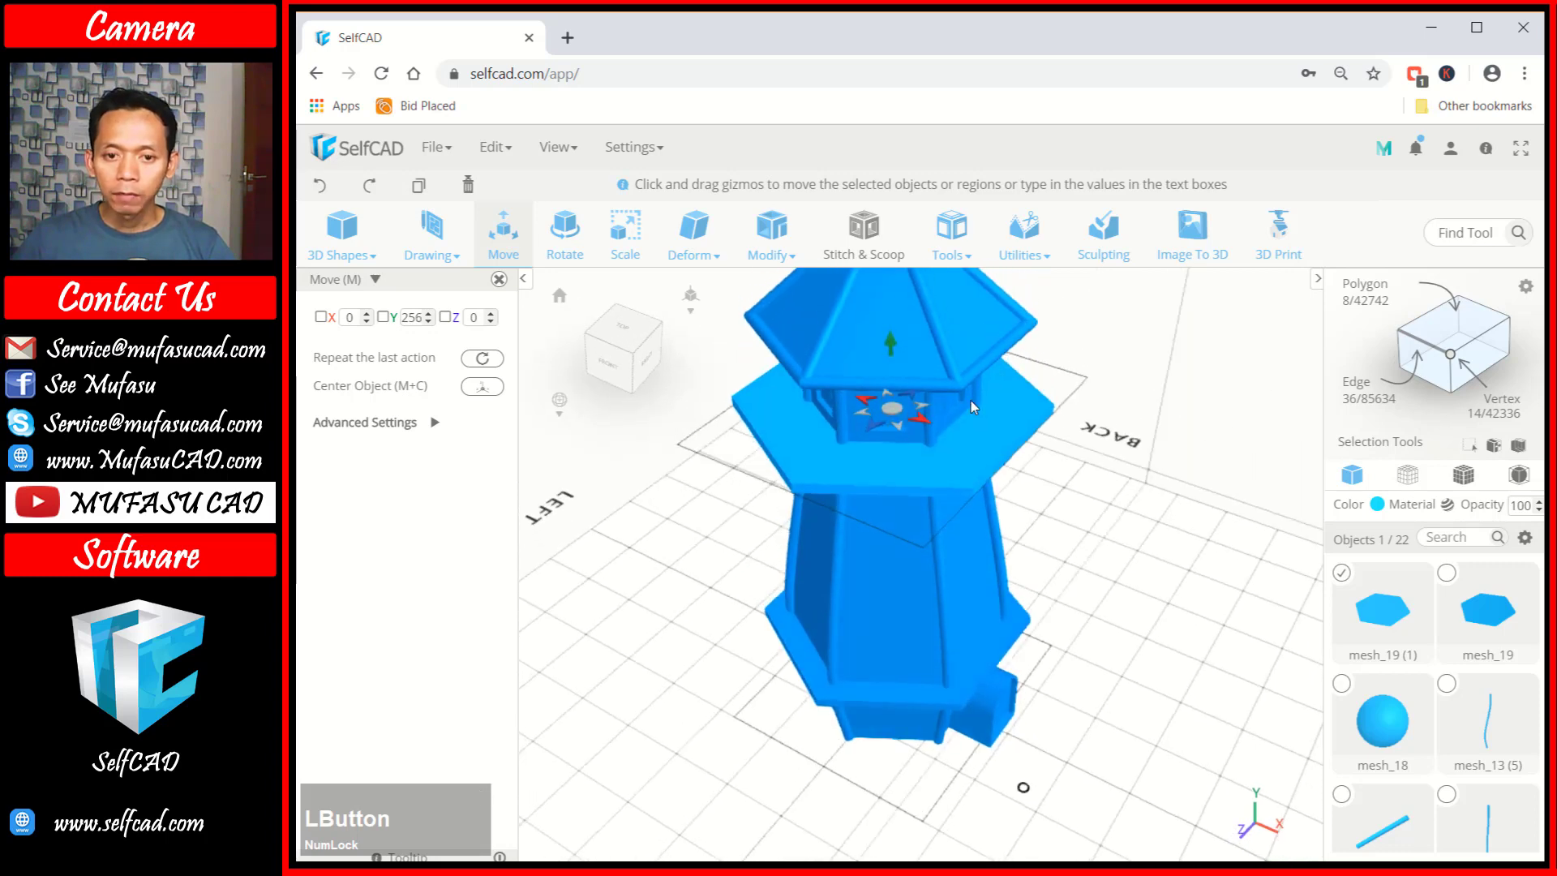
# Scale the upper ledge plate down uniformly to about 115 by 133 to fit the narrower tower section, then deselect it.
pyautogui.click(625, 231)
pyautogui.scroll(4, 830, 378)
pyautogui.moveTo(909, 416); pyautogui.dragTo(639, 380)
pyautogui.moveTo(1151, 561); pyautogui.dragTo(1147, 514)
pyautogui.scroll(-5, 1150, 520)
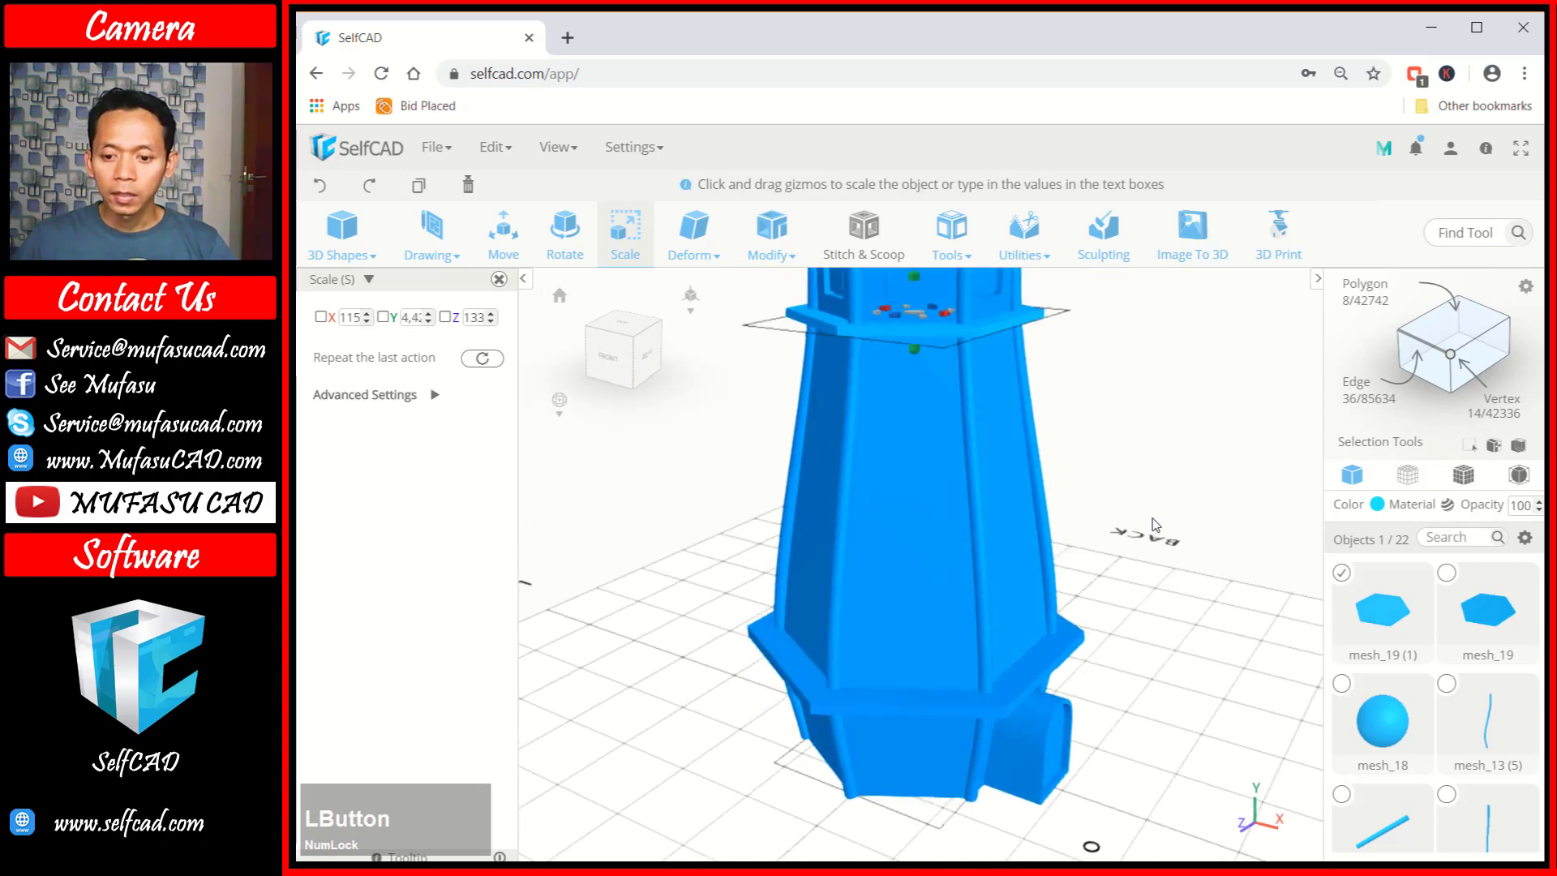
pyautogui.moveTo(1118, 531); pyautogui.dragTo(1110, 541, button='middle')
pyautogui.scroll(-4, 1109, 539)
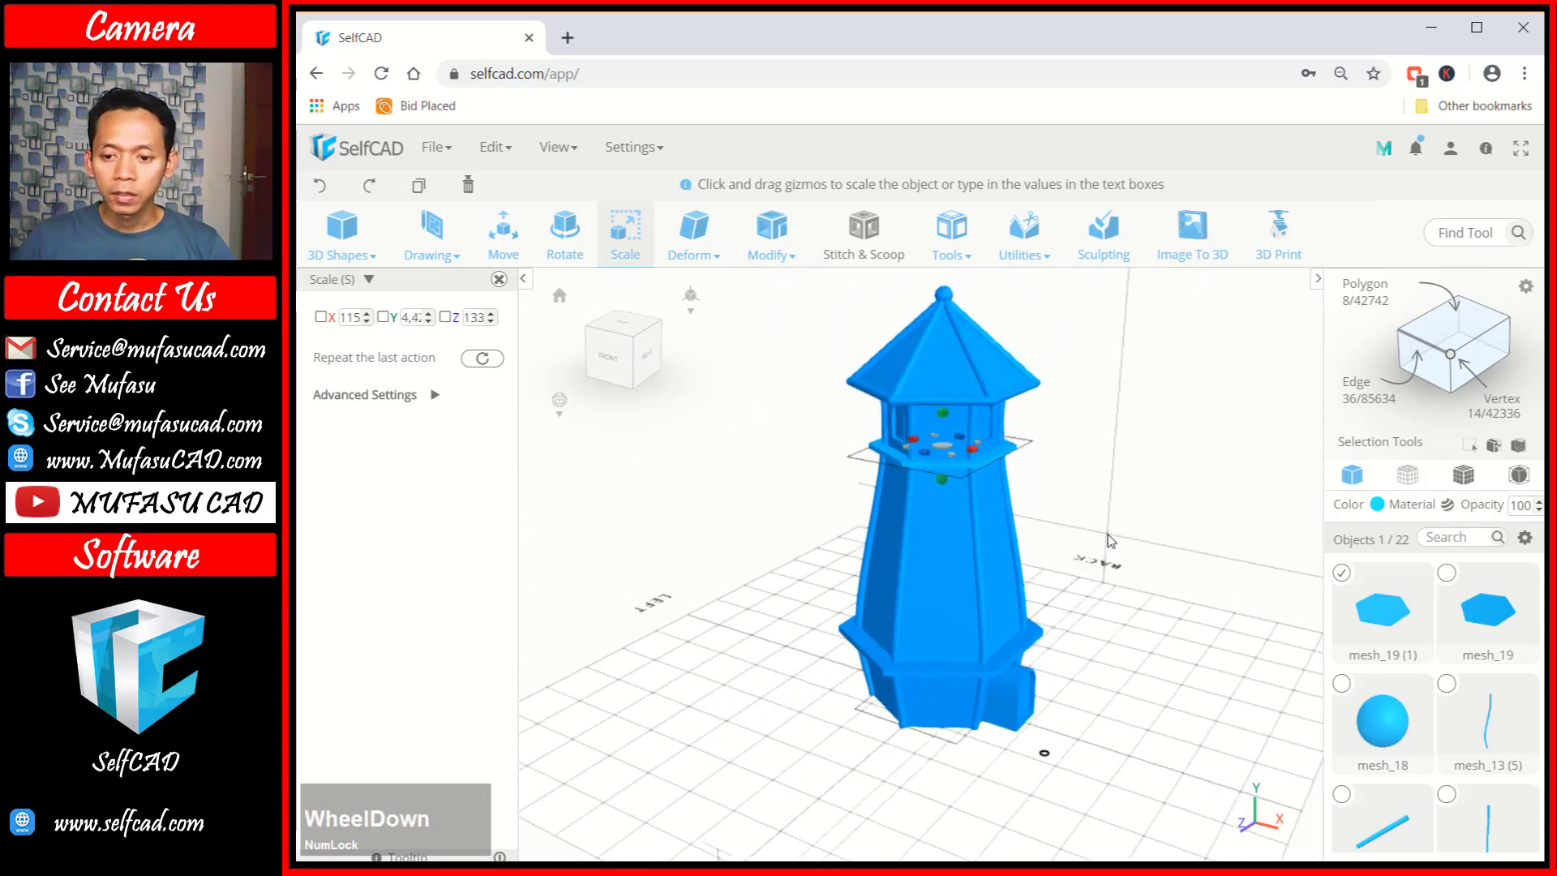
pyautogui.moveTo(1188, 539)
pyautogui.mouseDown()
pyautogui.moveTo(902, 522)
pyautogui.moveTo(841, 540)
pyautogui.moveTo(1184, 548)
pyautogui.mouseUp()
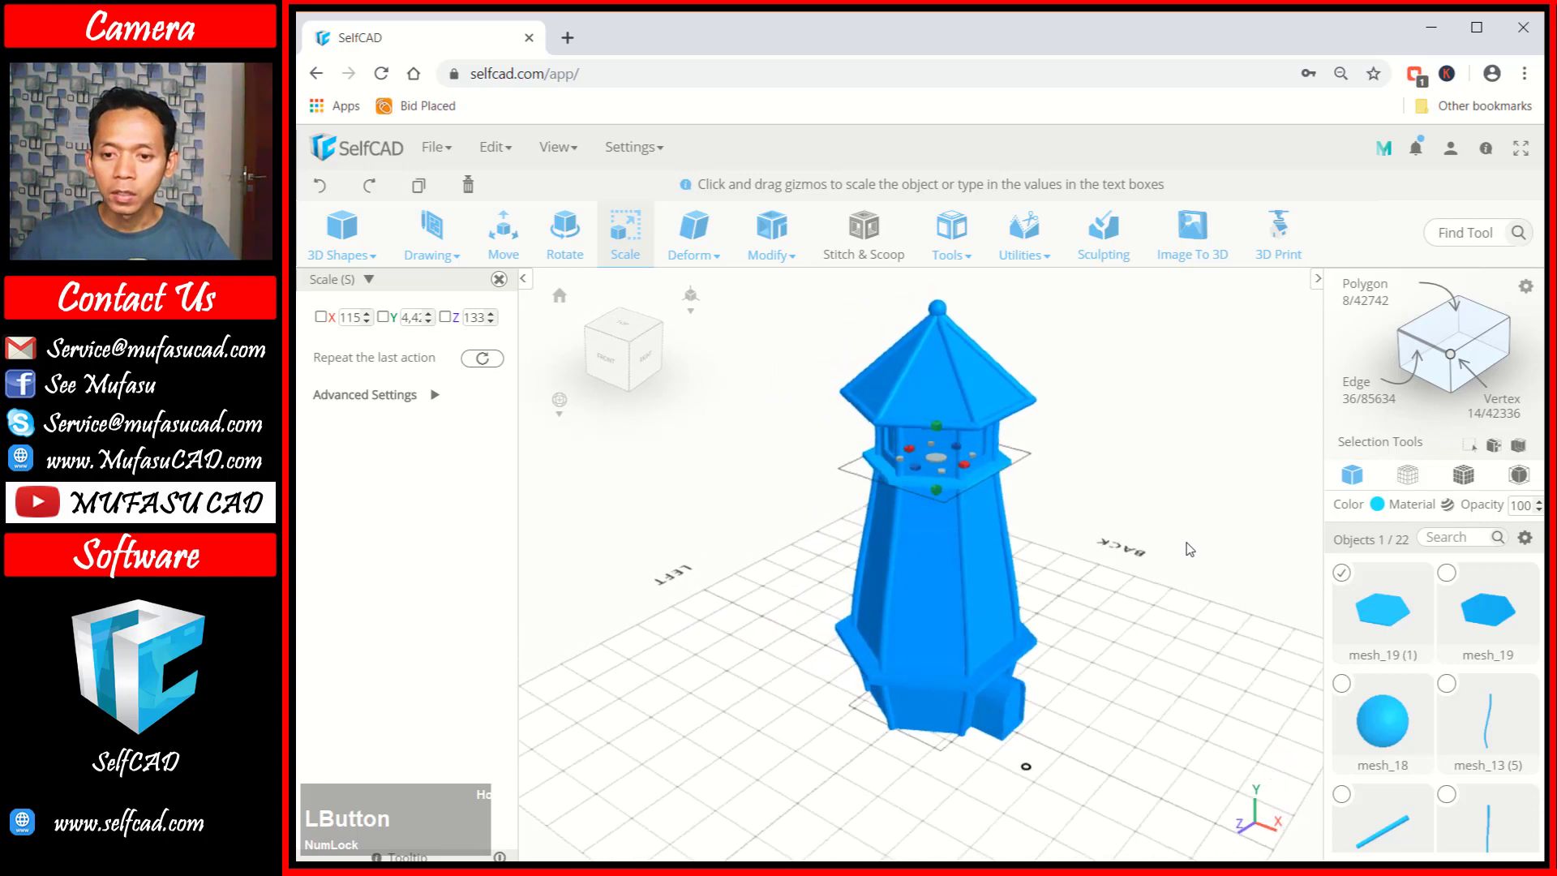
pyautogui.moveTo(1185, 542); pyautogui.dragTo(1165, 520, button='middle')
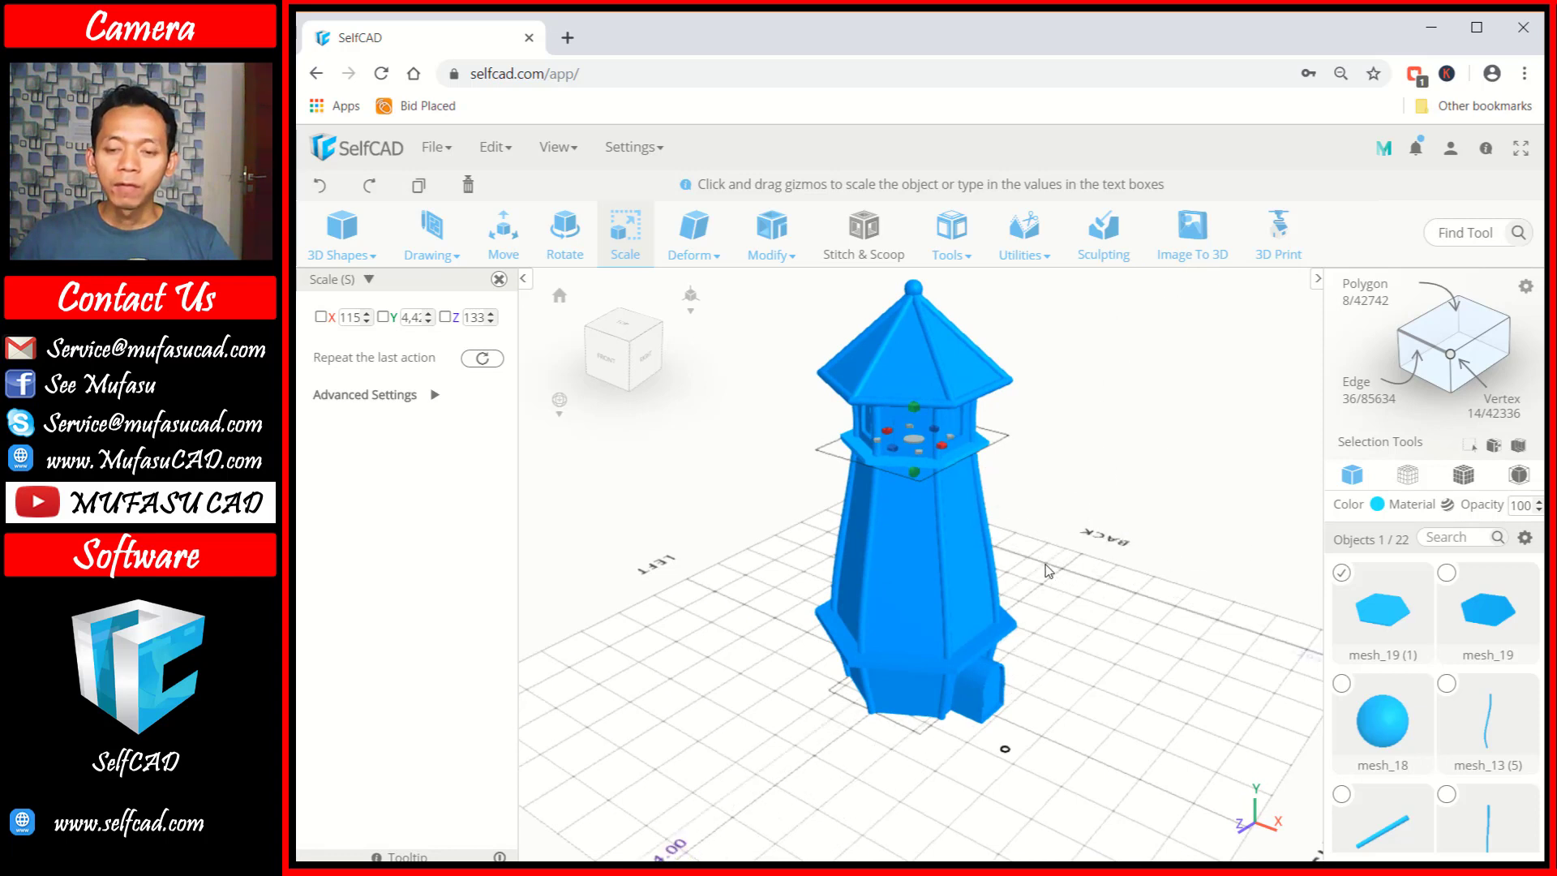
pyautogui.moveTo(1048, 570); pyautogui.dragTo(1184, 607, button='middle')
pyautogui.click(1289, 480)
pyautogui.moveTo(1289, 480); pyautogui.dragTo(1200, 476)
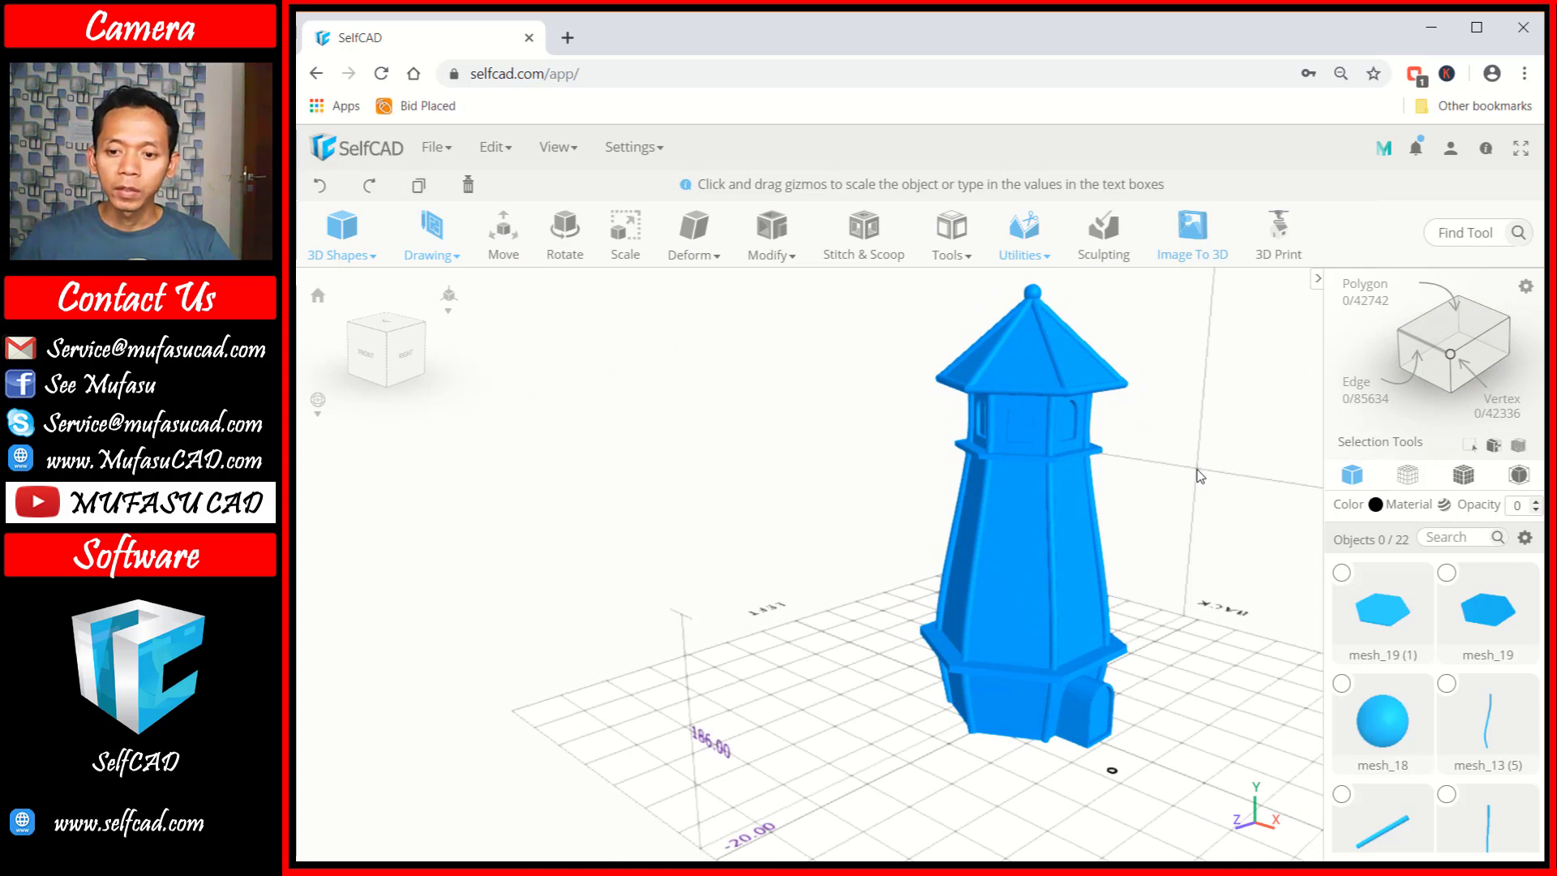